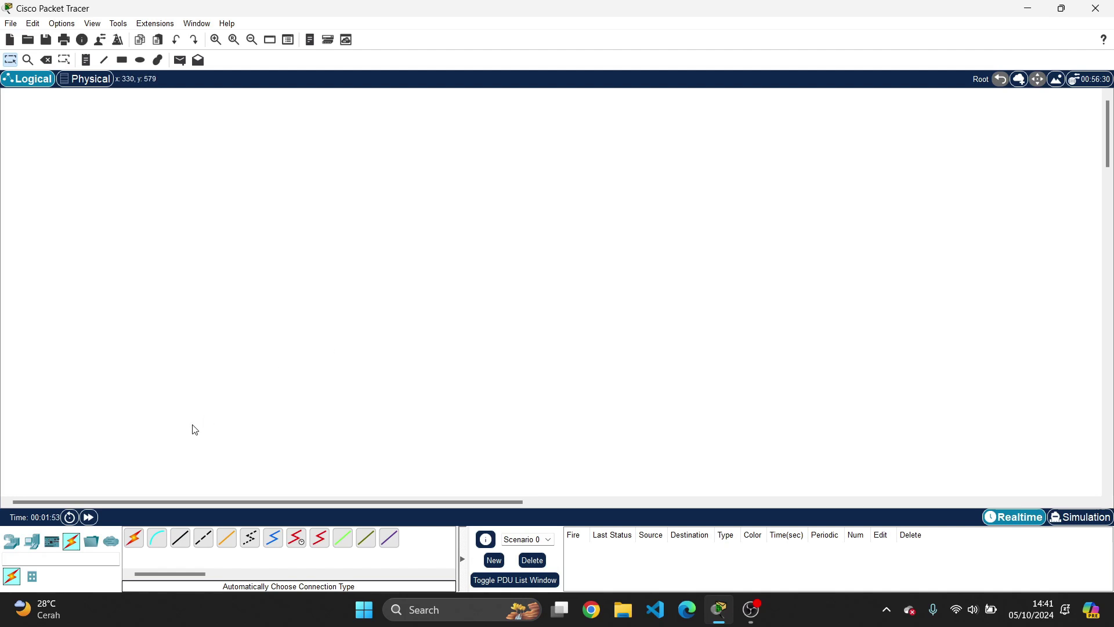
# Place a PT-Router in the upper part of the empty workspace
pyautogui.click(11, 542)
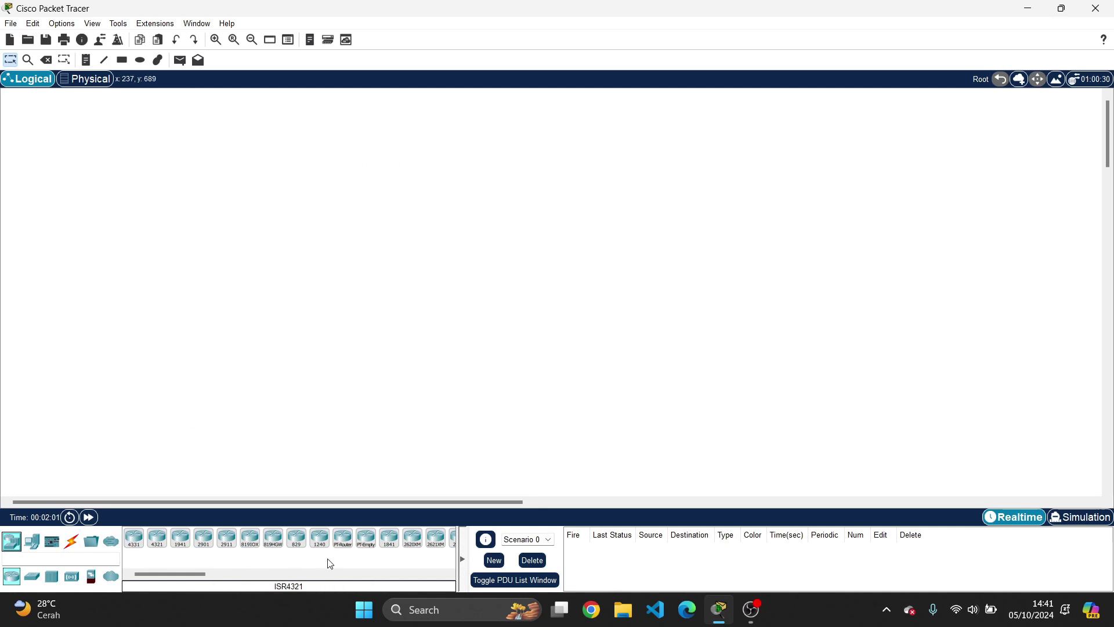
pyautogui.click(343, 544)
pyautogui.click(350, 160)
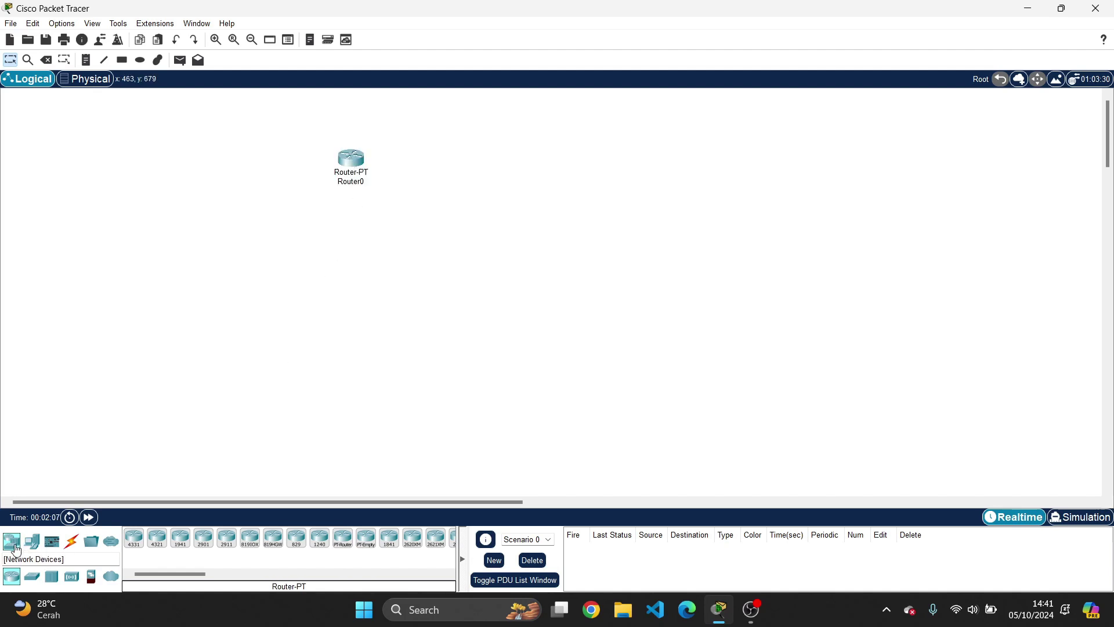
# Place two 2960 switches side by side below the router, one to each side of it
pyautogui.click(31, 580)
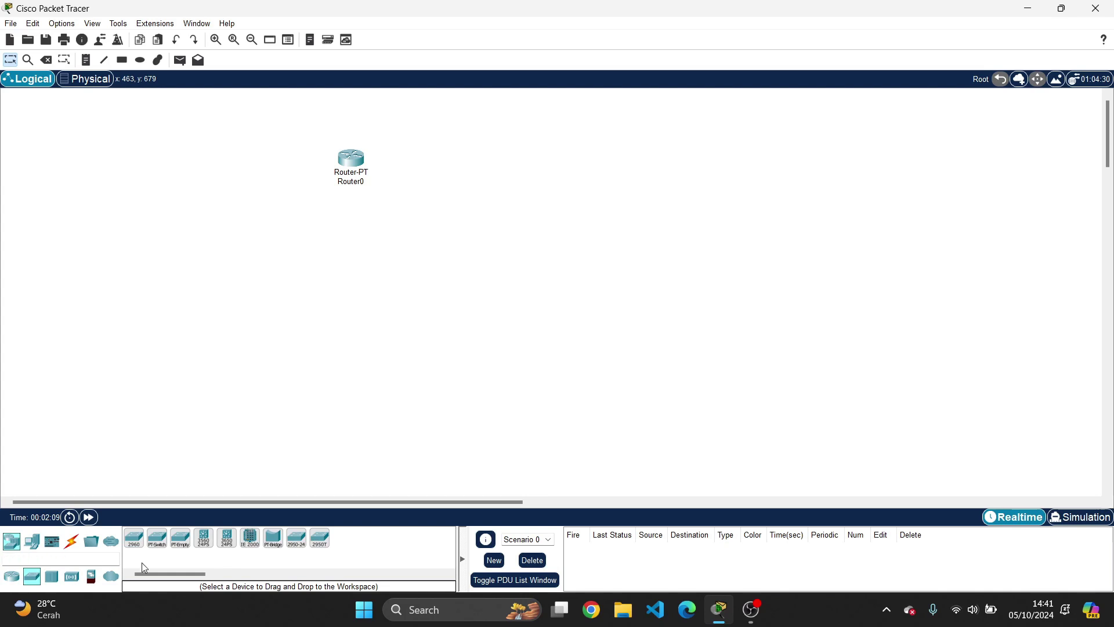
pyautogui.click(134, 538)
pyautogui.click(223, 263)
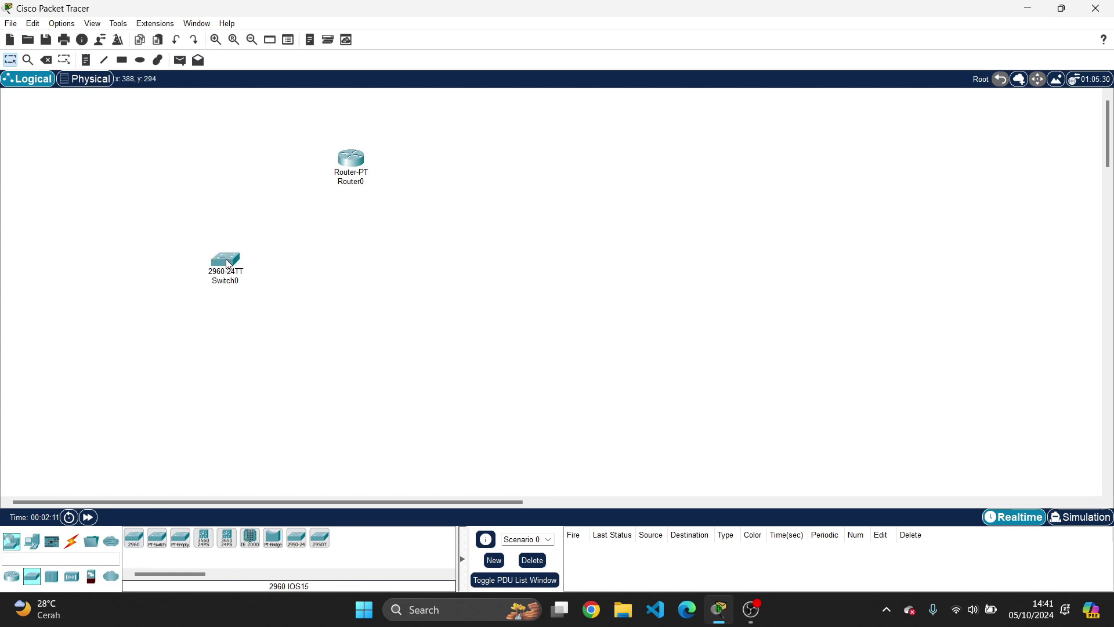
pyautogui.click(440, 264)
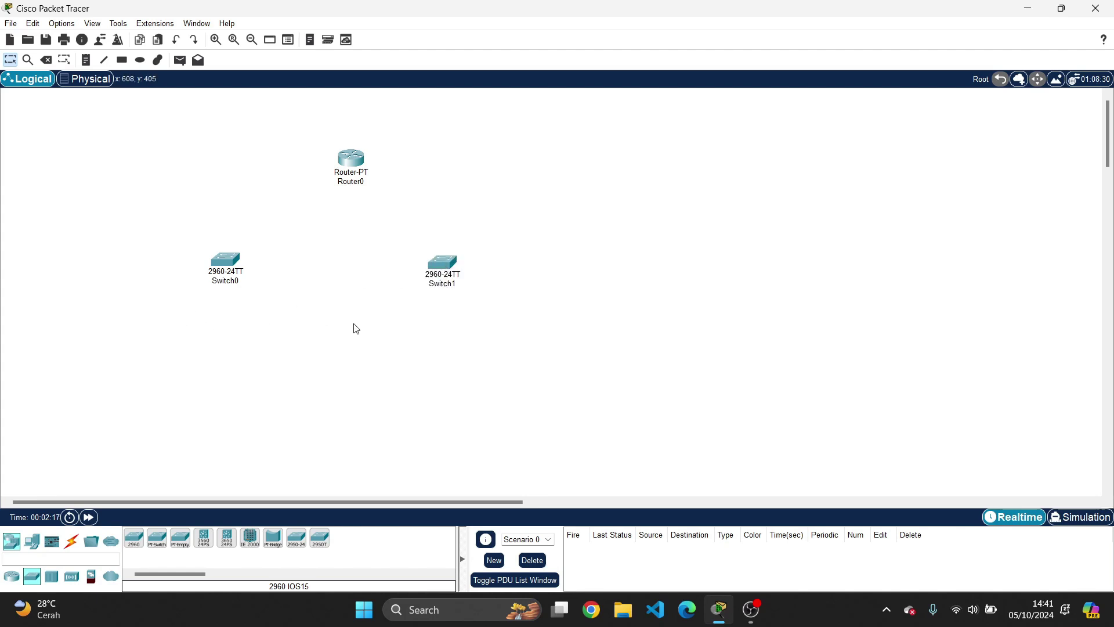
pyautogui.click(231, 272)
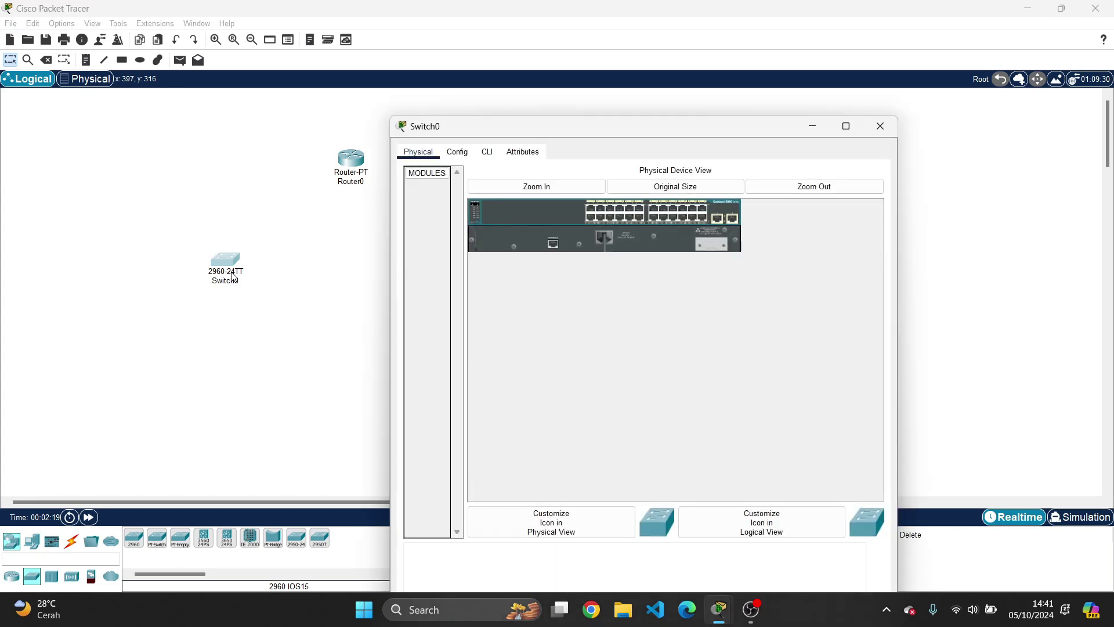
pyautogui.click(457, 151)
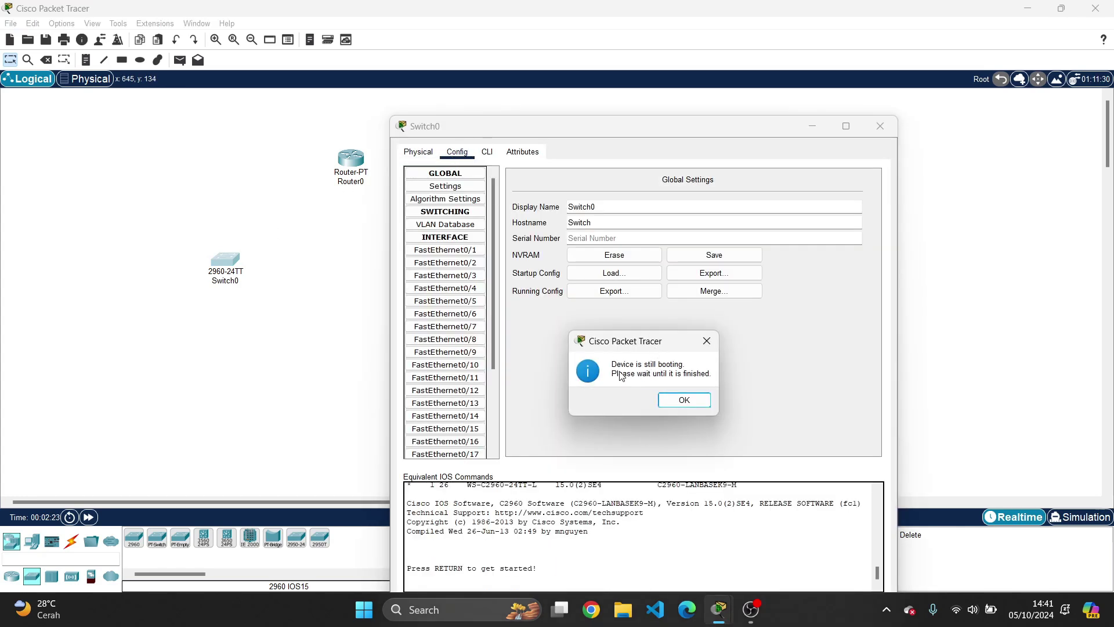
pyautogui.click(680, 404)
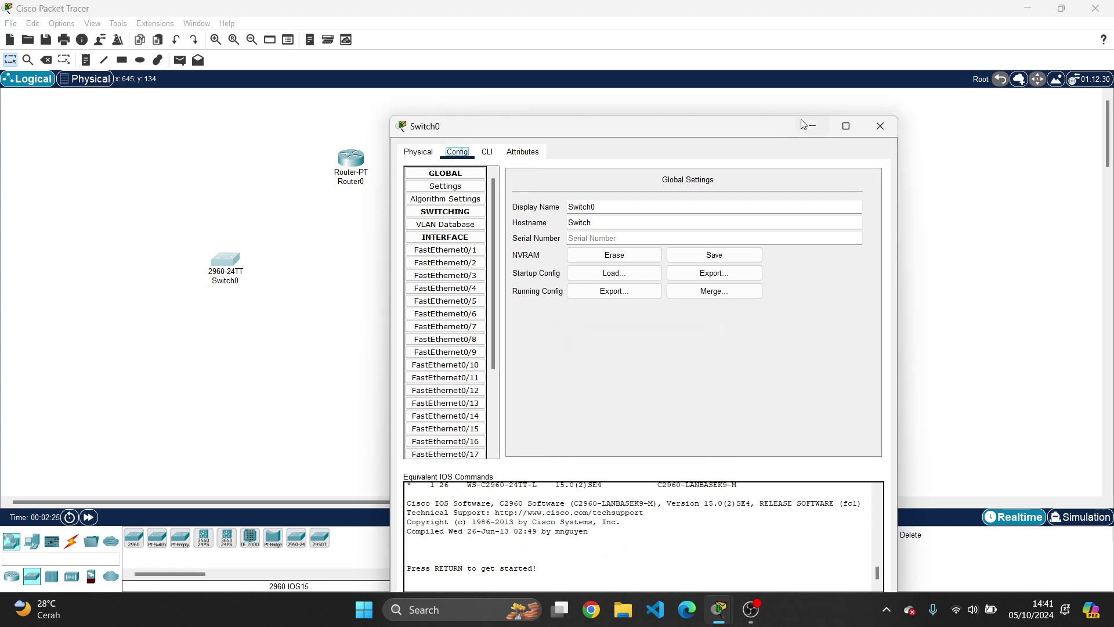
pyautogui.click(893, 127)
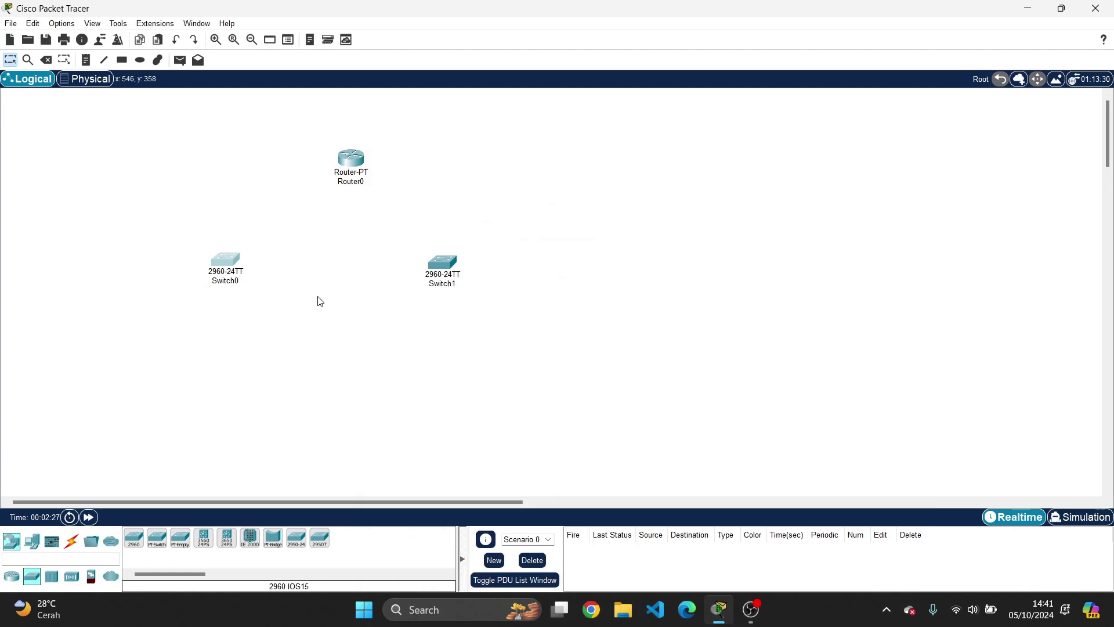
# Shift Switch1 slightly farther from Switch0 and place four PCs in a row below Switch0
pyautogui.moveTo(443, 269); pyautogui.dragTo(461, 262)
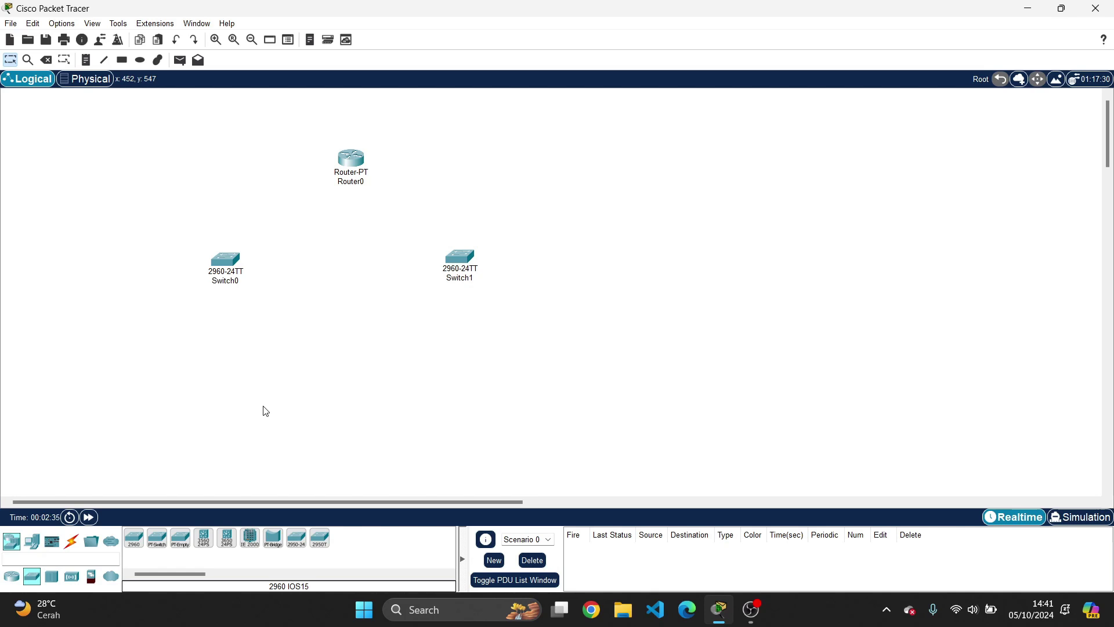
pyautogui.click(33, 543)
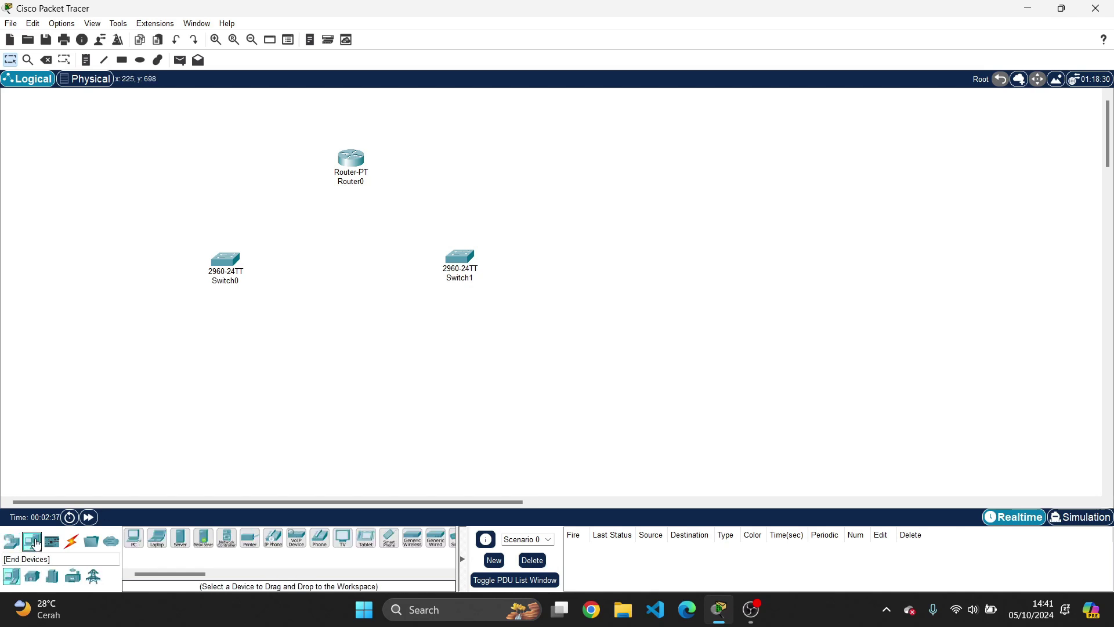
pyautogui.click(134, 538)
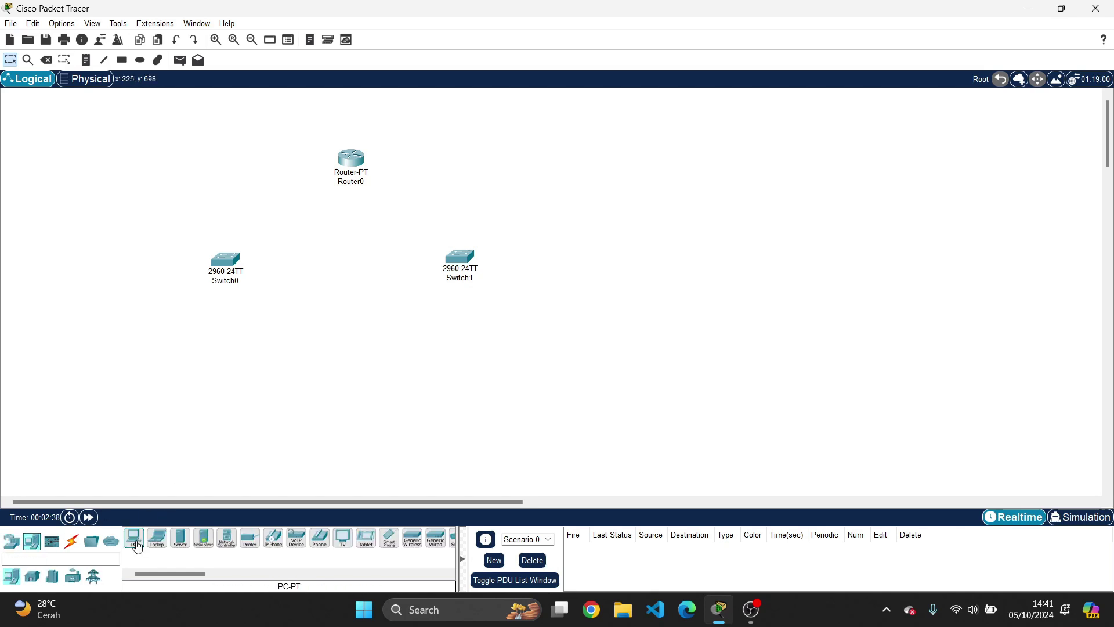
pyautogui.click(115, 347)
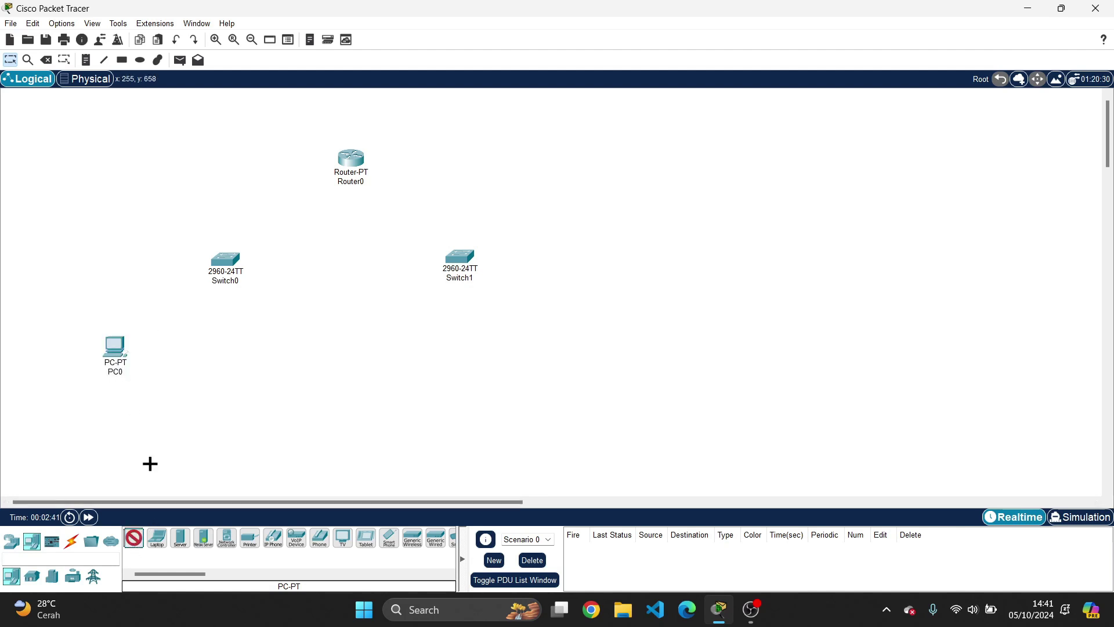
pyautogui.click(161, 348)
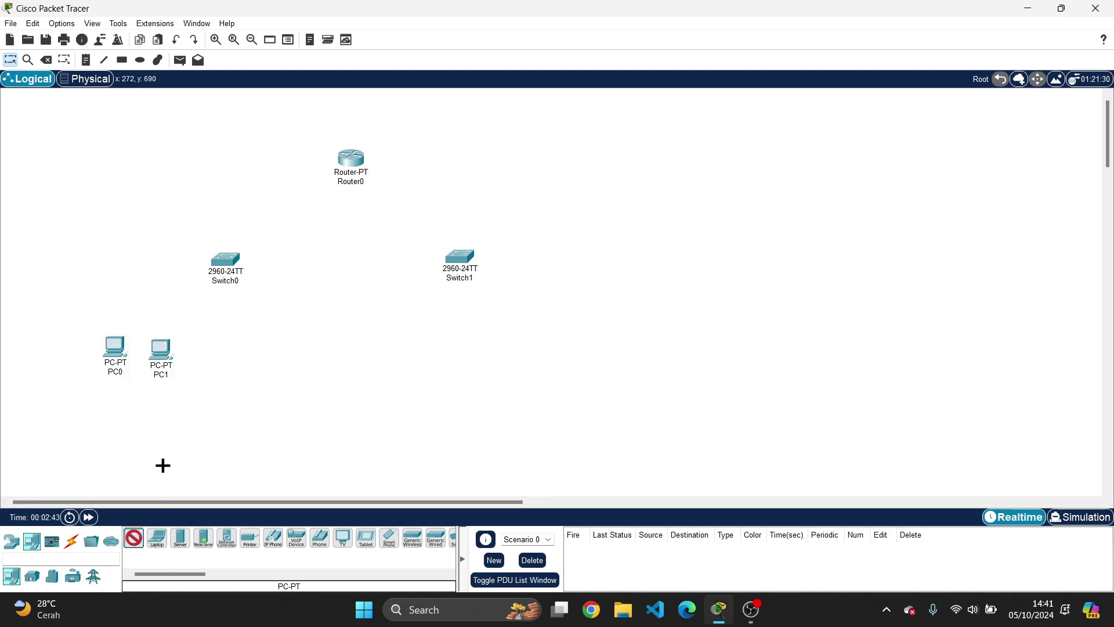
pyautogui.click(204, 355)
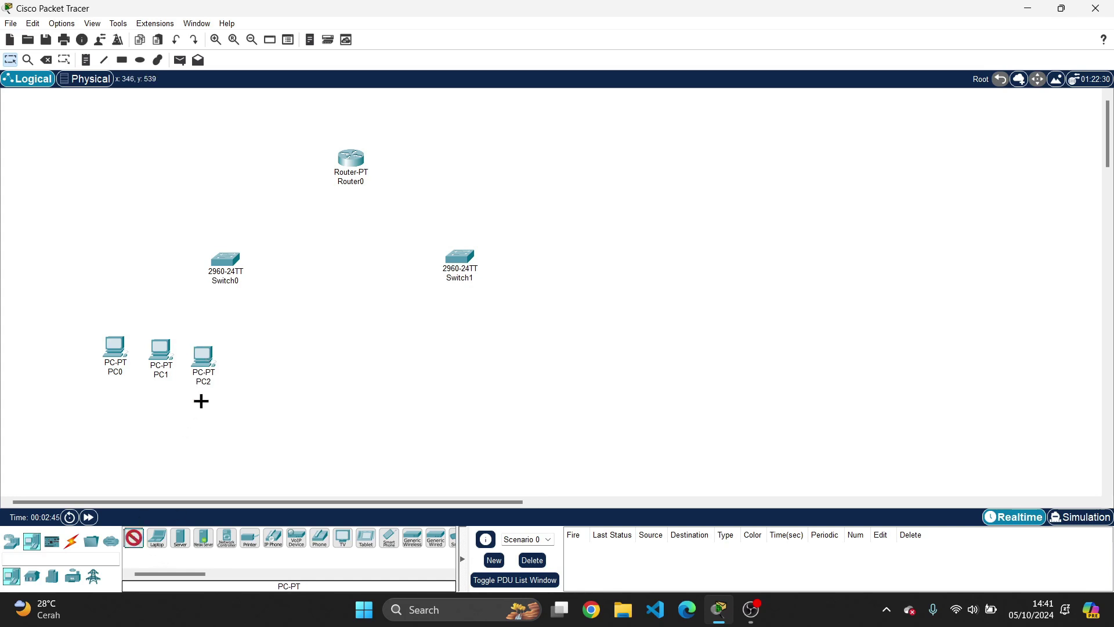
pyautogui.click(241, 359)
# Delete the surplus PC0 from the row below Switch0
pyautogui.moveTo(102, 434); pyautogui.dragTo(113, 342)
pyautogui.press('Delete')
pyautogui.click(558, 321)
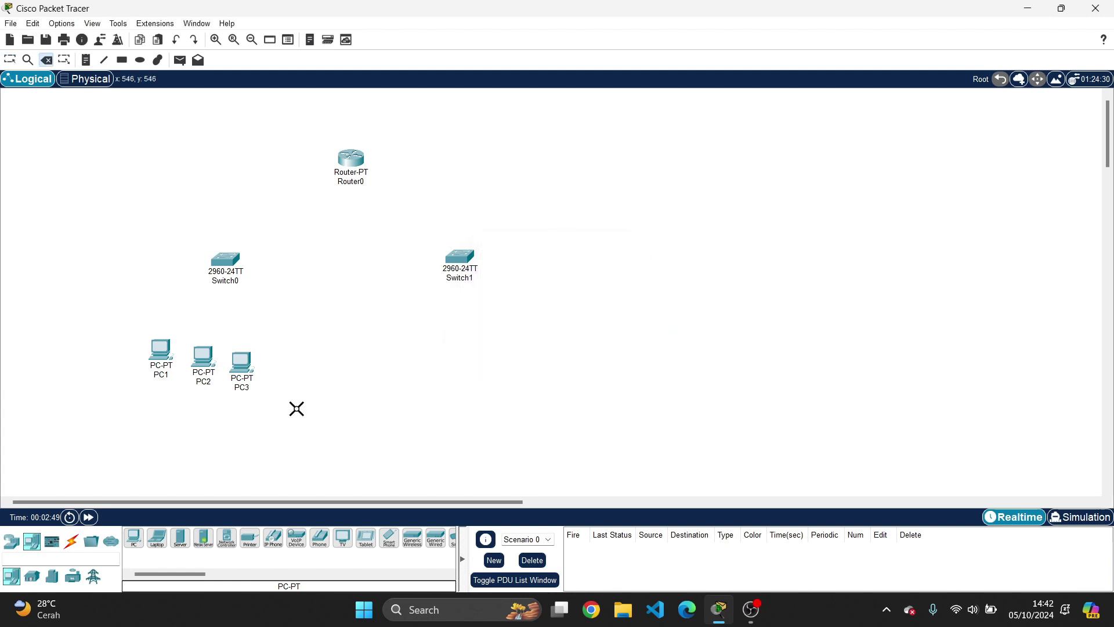
pyautogui.click(166, 378)
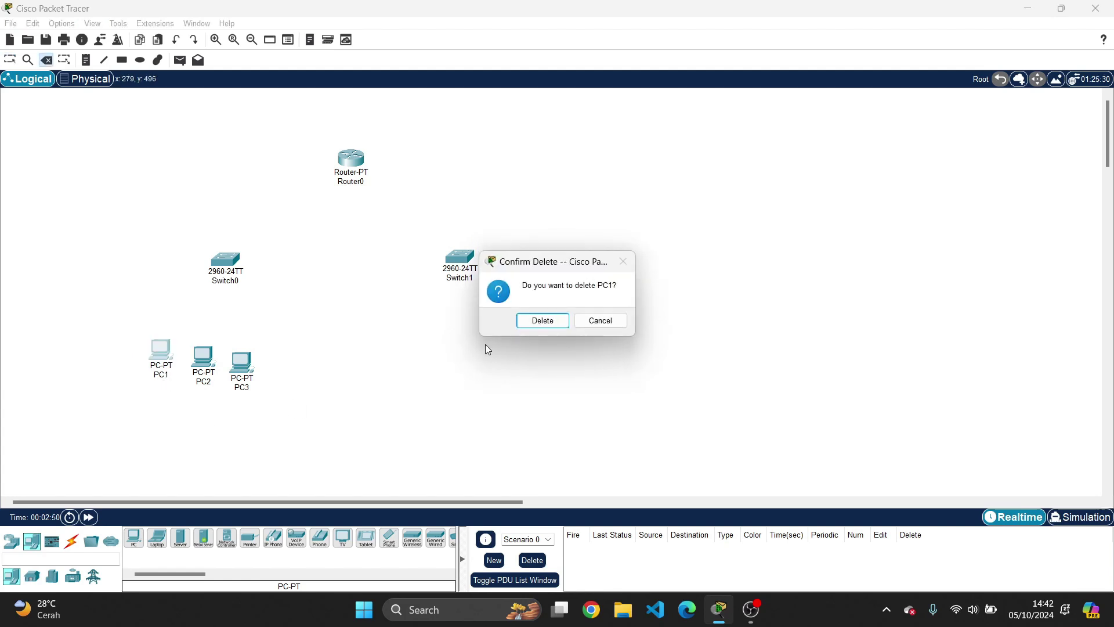
pyautogui.click(581, 325)
pyautogui.press('Escape')
# Spread PC1, PC2 and PC3 into an evenly spaced row below Switch0
pyautogui.moveTo(157, 357); pyautogui.dragTo(108, 378)
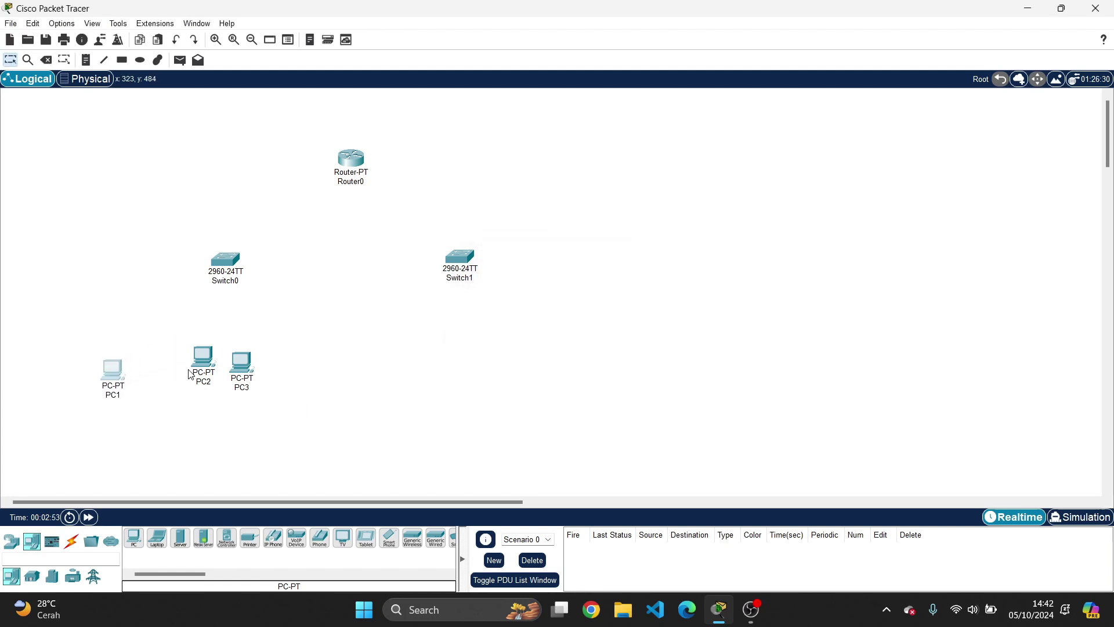
pyautogui.moveTo(192, 374); pyautogui.dragTo(177, 387)
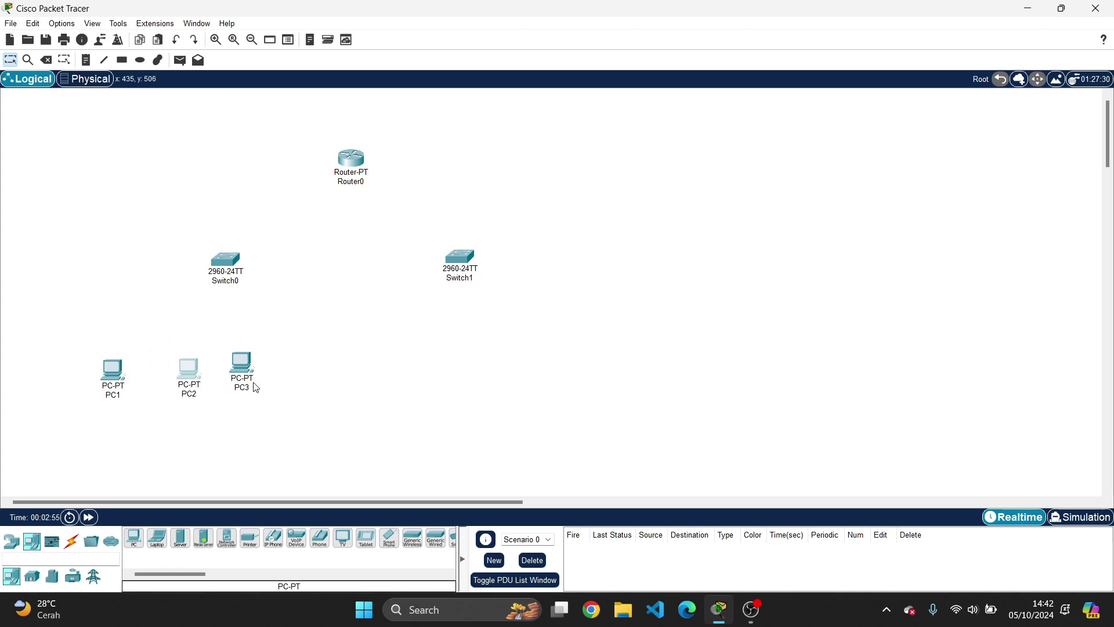
pyautogui.moveTo(256, 388); pyautogui.dragTo(284, 394)
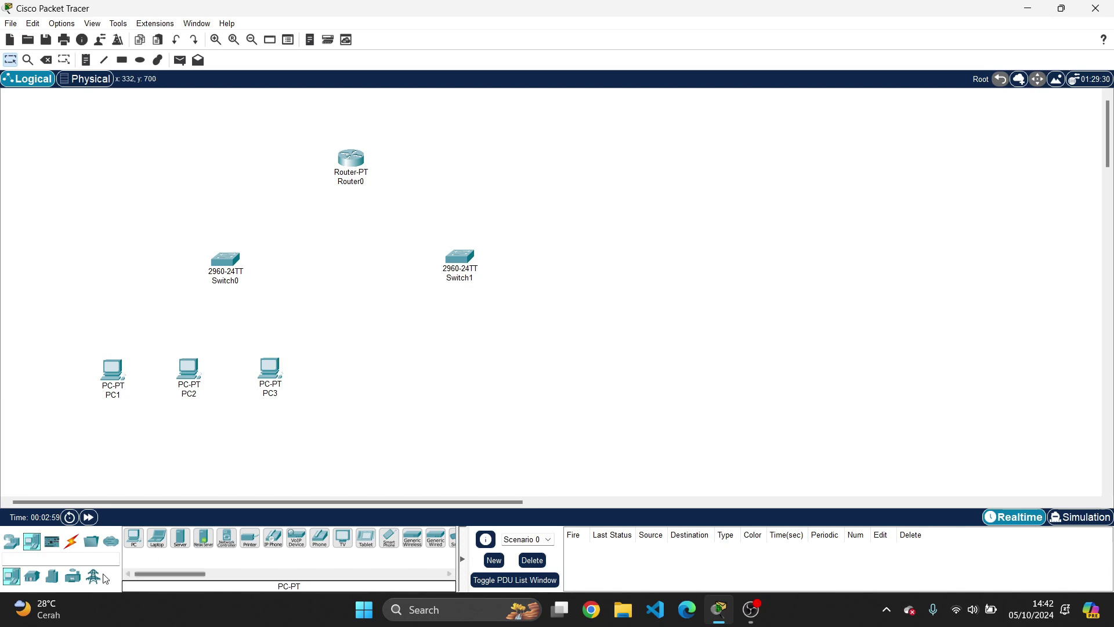
# Place three more PCs in a row below Switch1
pyautogui.click(133, 538)
pyautogui.click(421, 373)
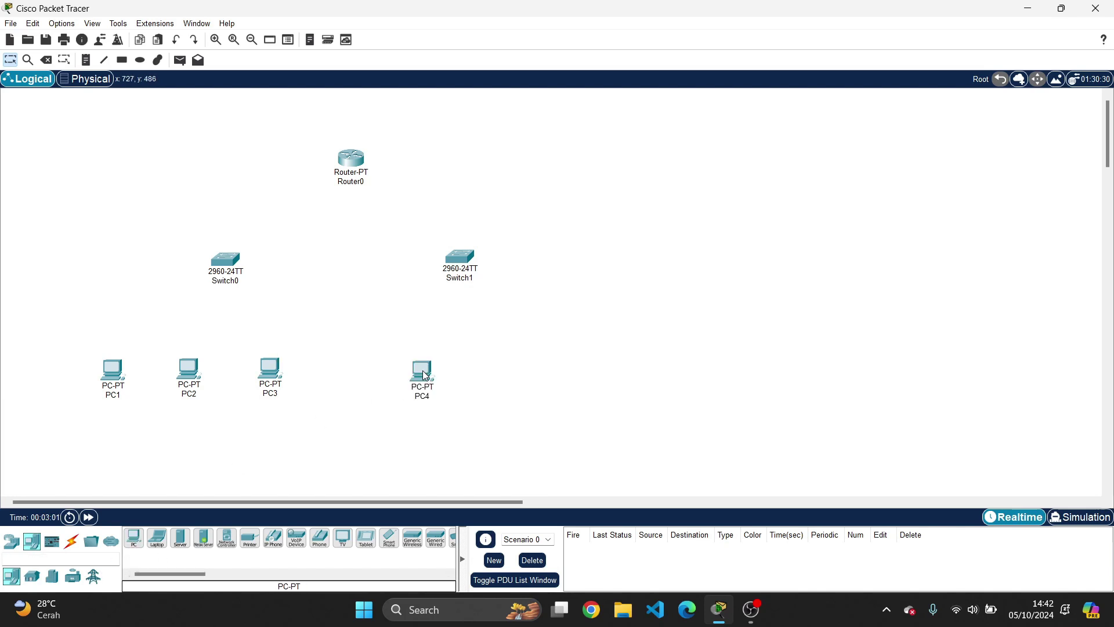
pyautogui.click(133, 538)
pyautogui.click(494, 379)
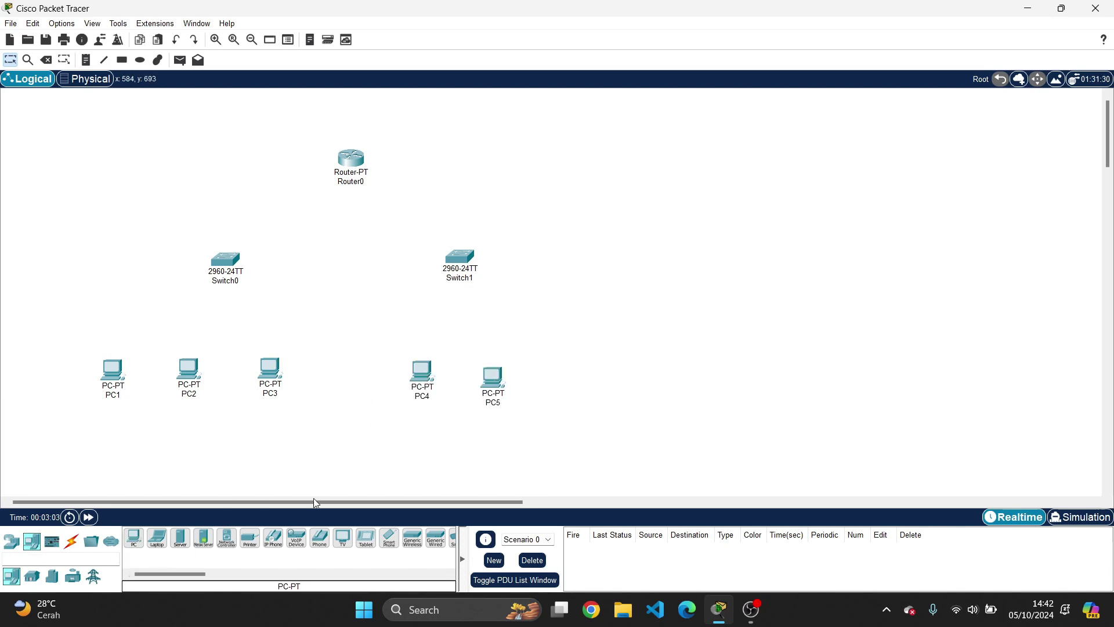
pyautogui.click(133, 538)
pyautogui.click(562, 376)
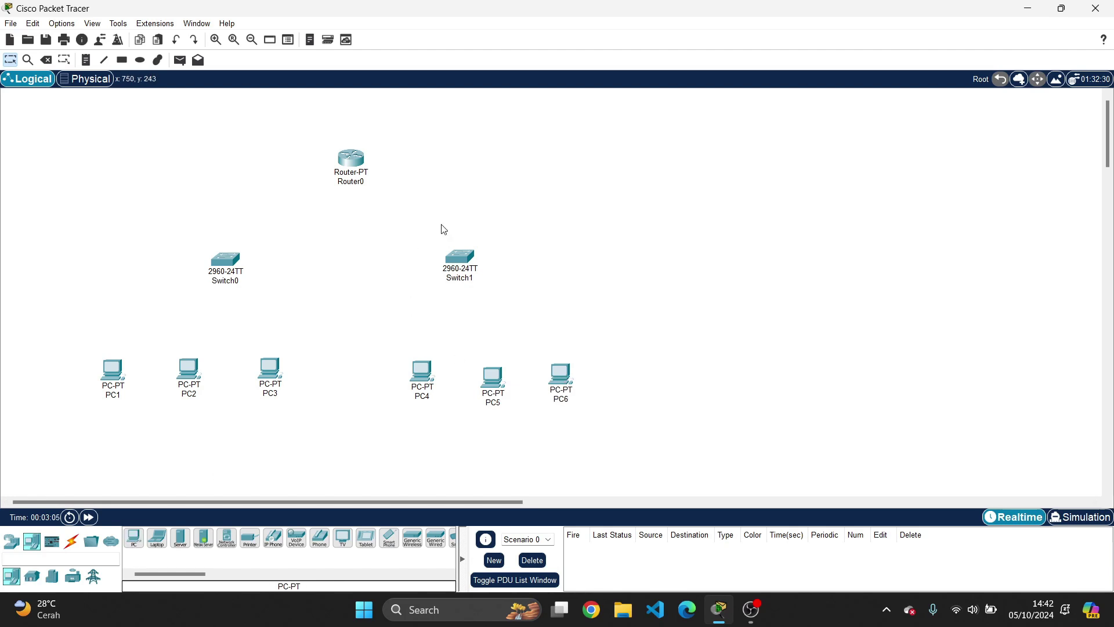
# Align PC4, PC5 and PC6 into an evenly spaced row below Switch1
pyautogui.moveTo(495, 405); pyautogui.dragTo(578, 379)
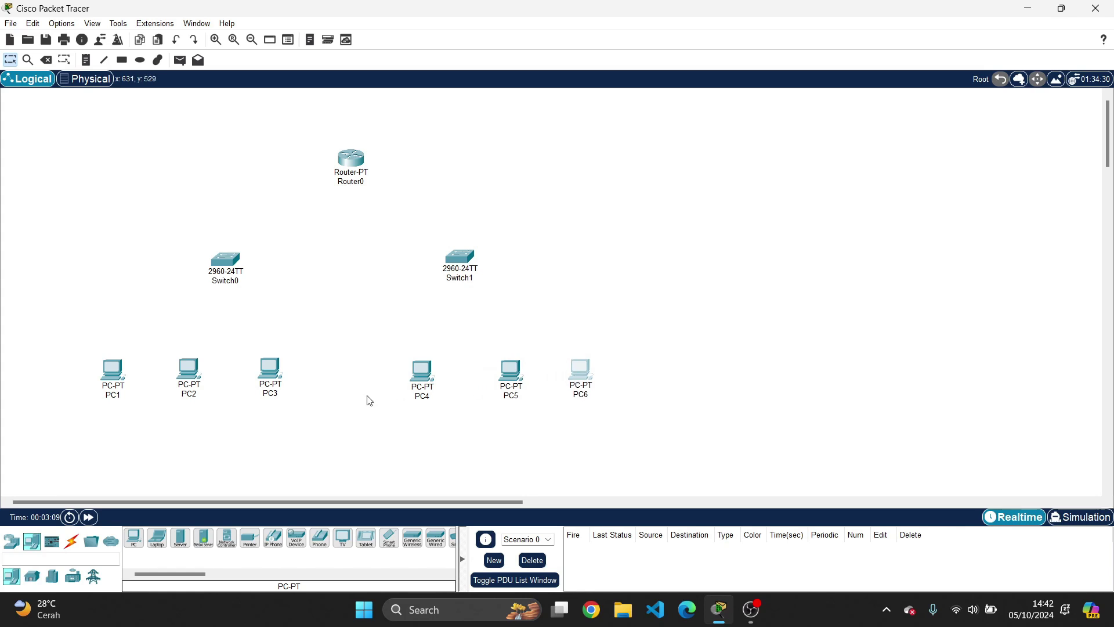
pyautogui.moveTo(420, 375); pyautogui.dragTo(431, 375)
pyautogui.click(329, 398)
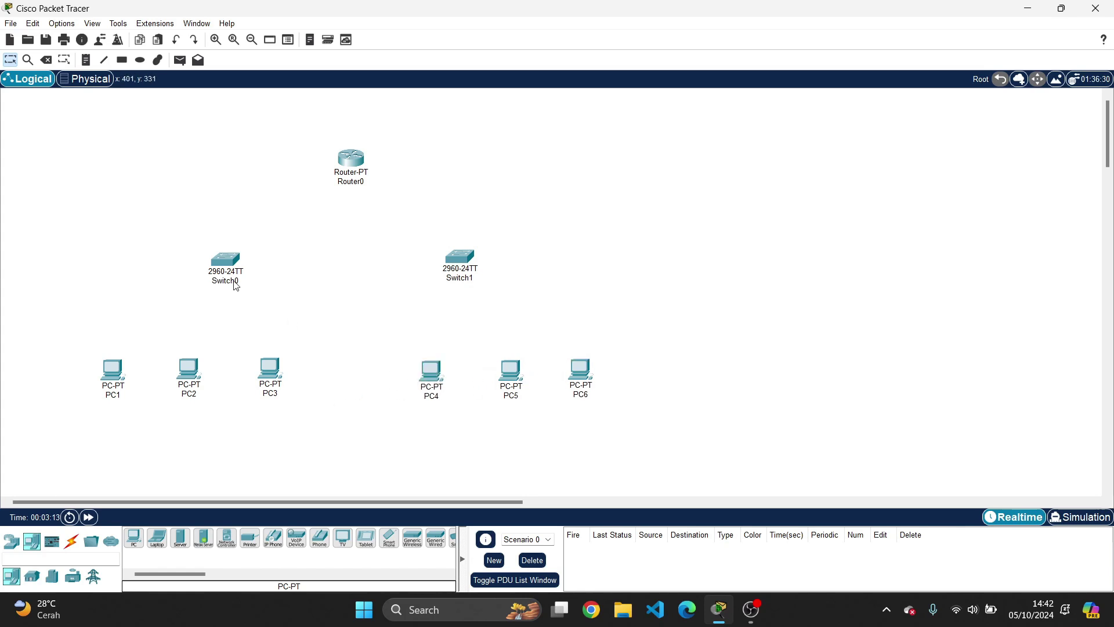
# Set Switch0's display name to LAB 1 and close its configuration
pyautogui.doubleClick(220, 260)
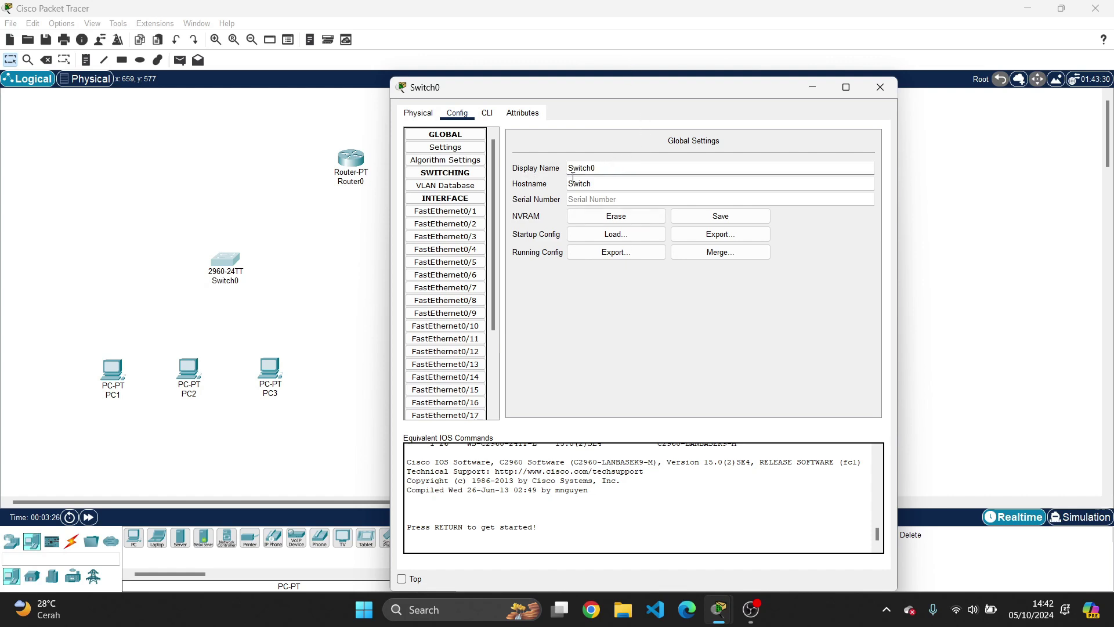
pyautogui.hotkey('ctrl', 'a')
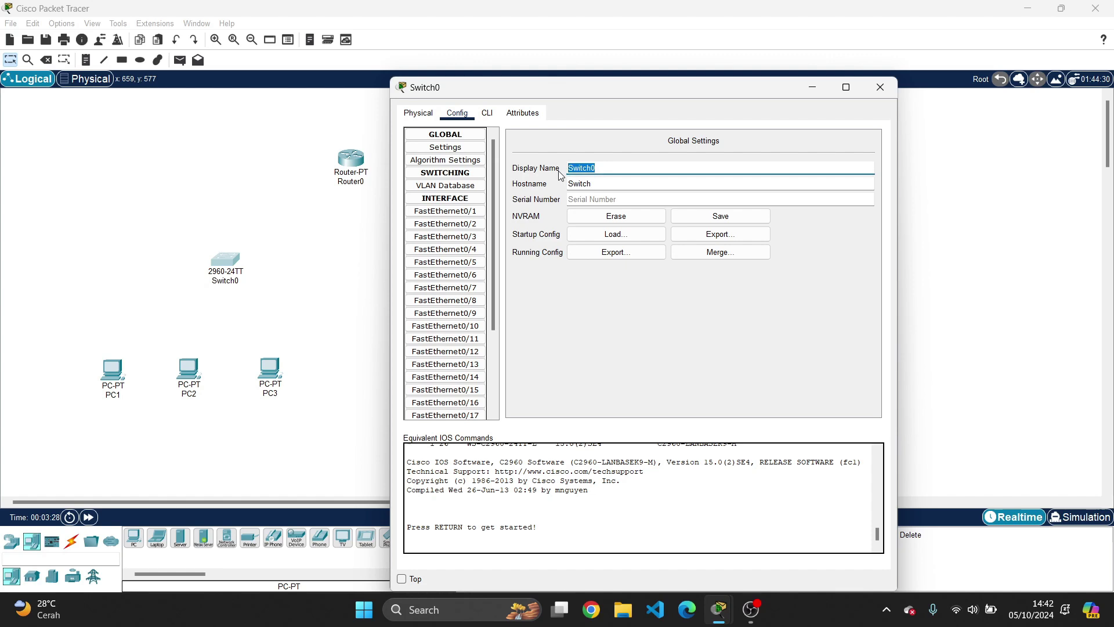
pyautogui.write('LA')
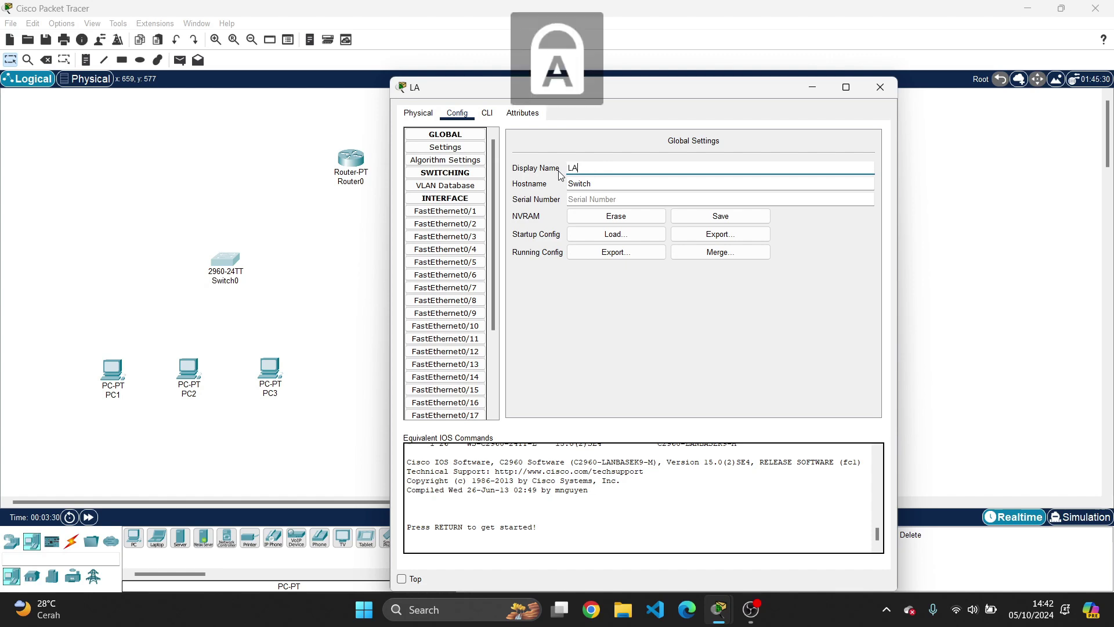
pyautogui.write('B 2')
pyautogui.press('BackSpace')
pyautogui.write('1')
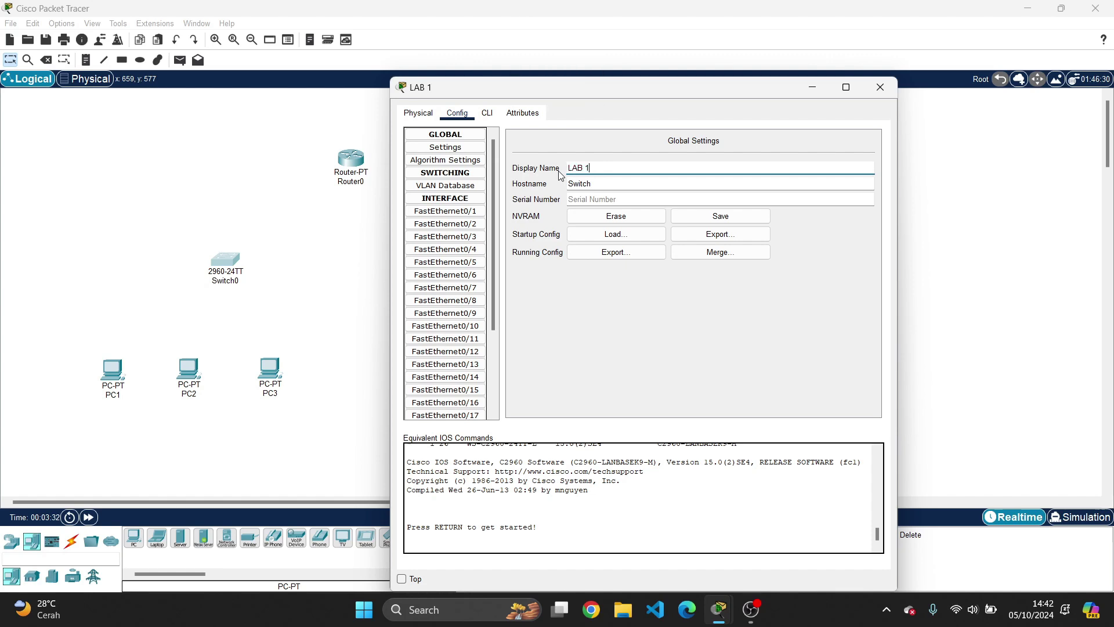
pyautogui.press('capslock')
pyautogui.click(342, 265)
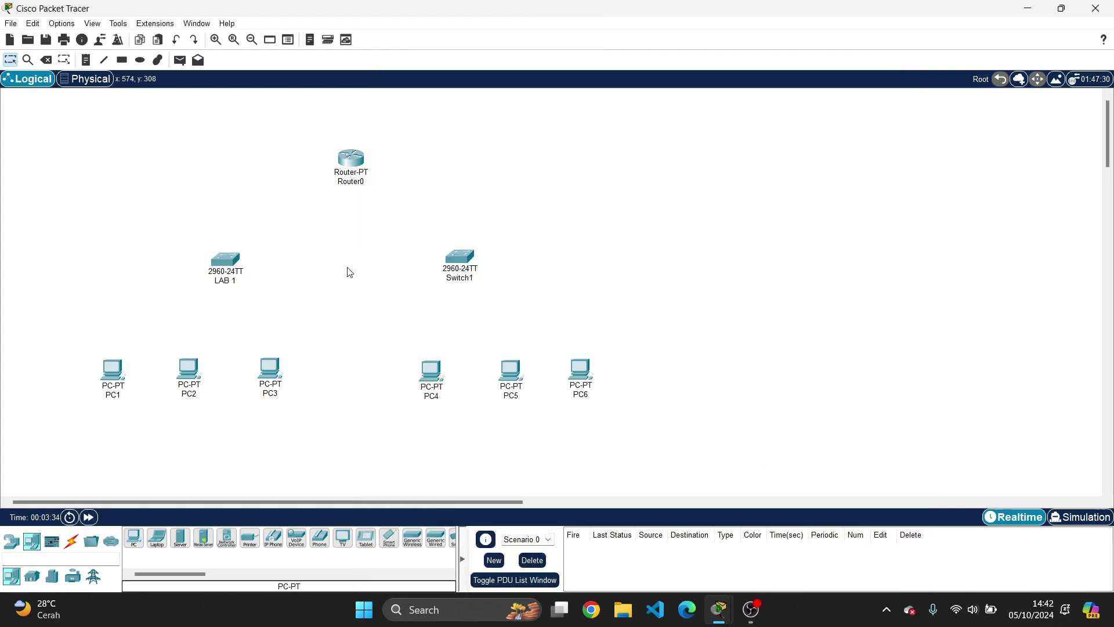
# Set Switch1's display name to LAB 2 and close its configuration
pyautogui.click(458, 258)
pyautogui.click(457, 112)
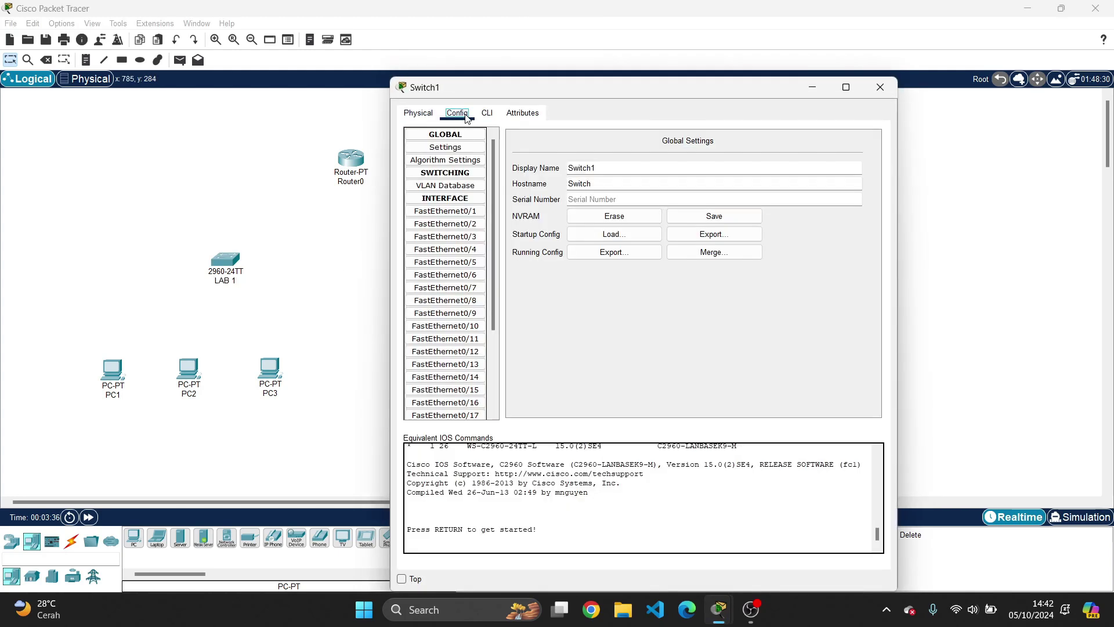
pyautogui.press('Tab')
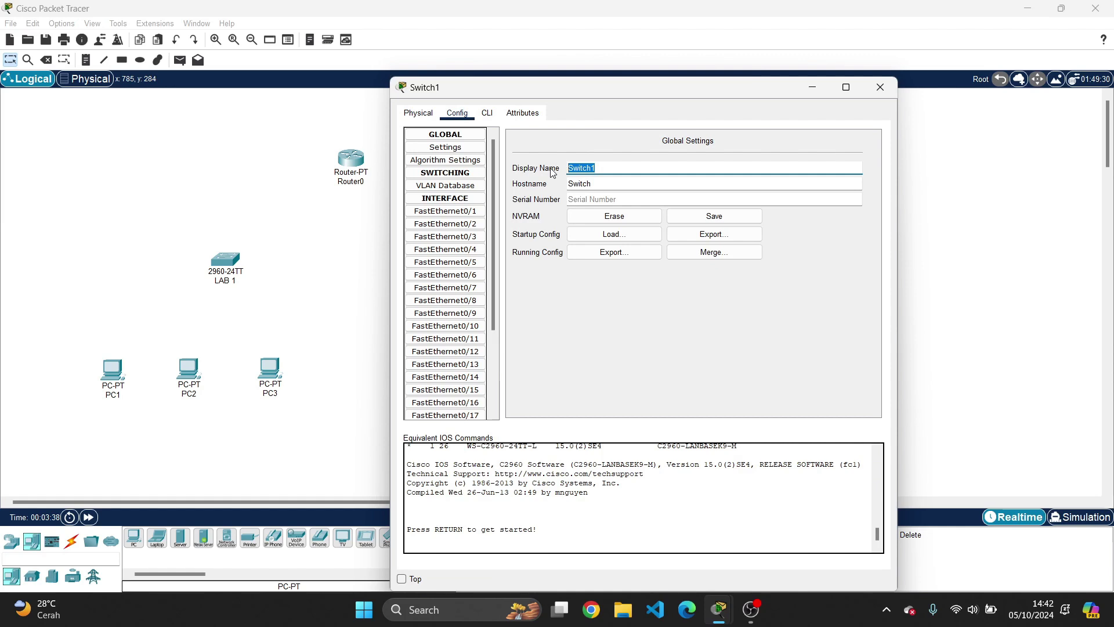
pyautogui.write('LAB 2')
pyautogui.click(349, 245)
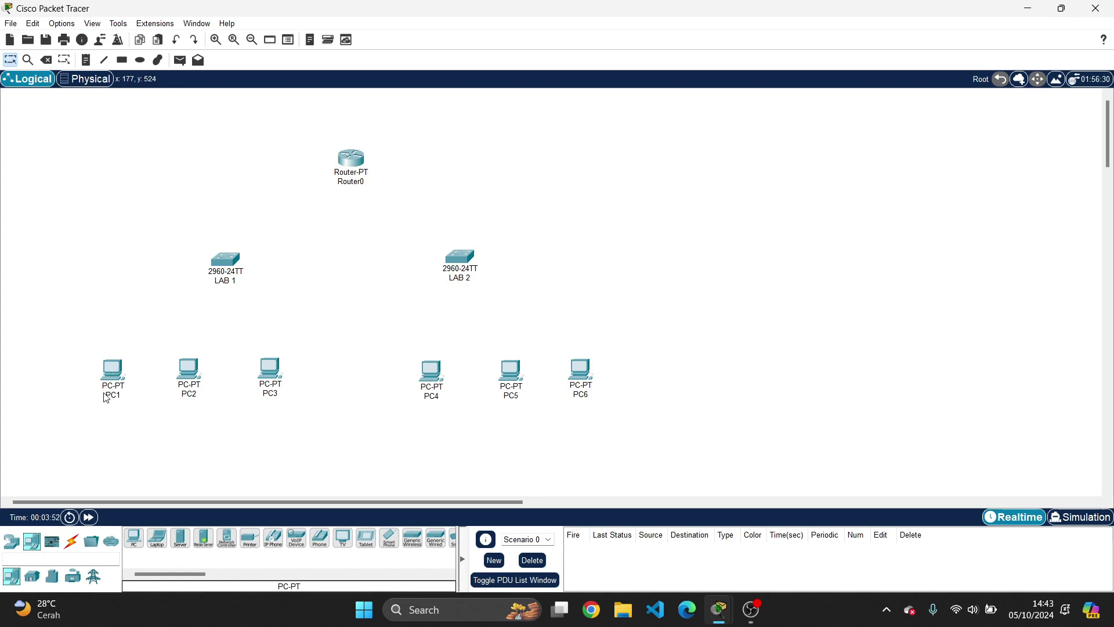
# Open PC1's IP configuration and set its static IPv4 address to 192.168.1.1 with subnet mask 255.255.255.192
pyautogui.click(115, 371)
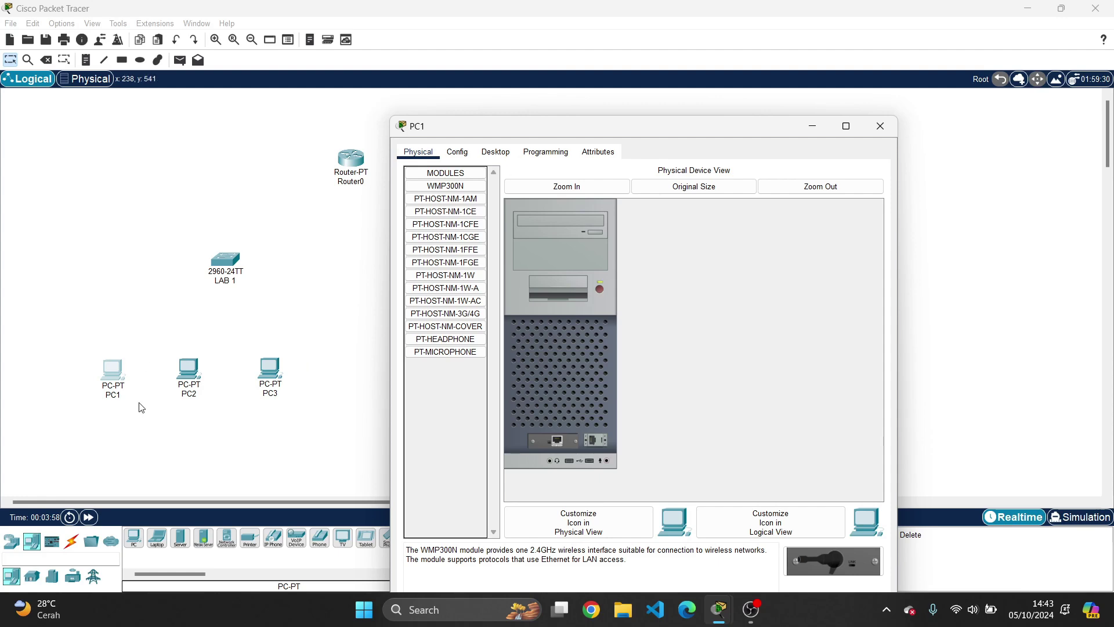
pyautogui.click(504, 153)
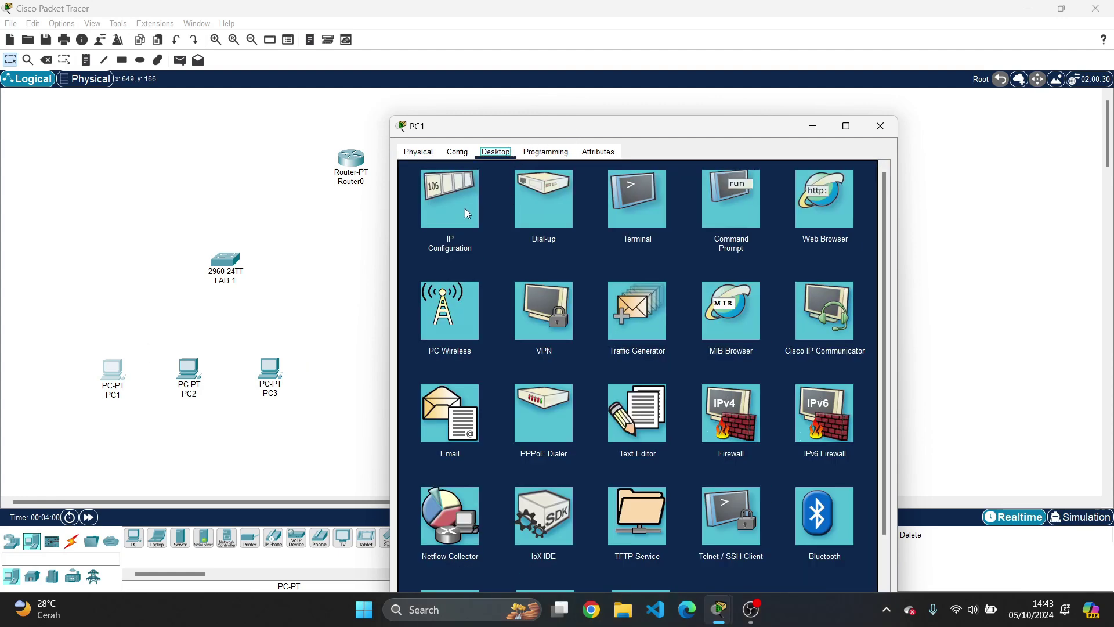
pyautogui.click(464, 214)
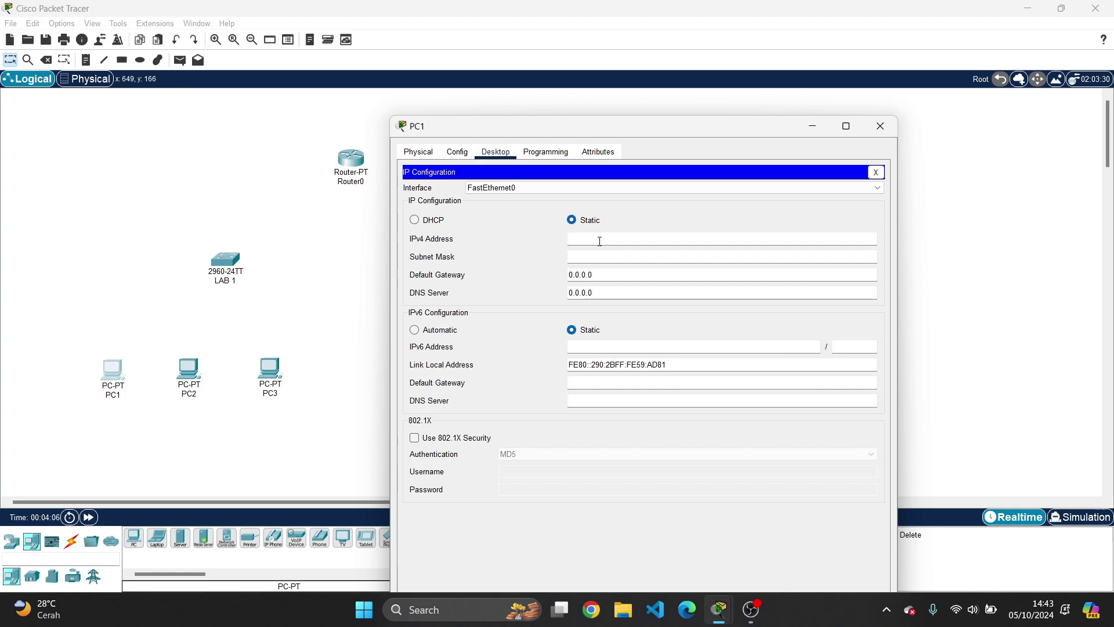
pyautogui.write('192.16')
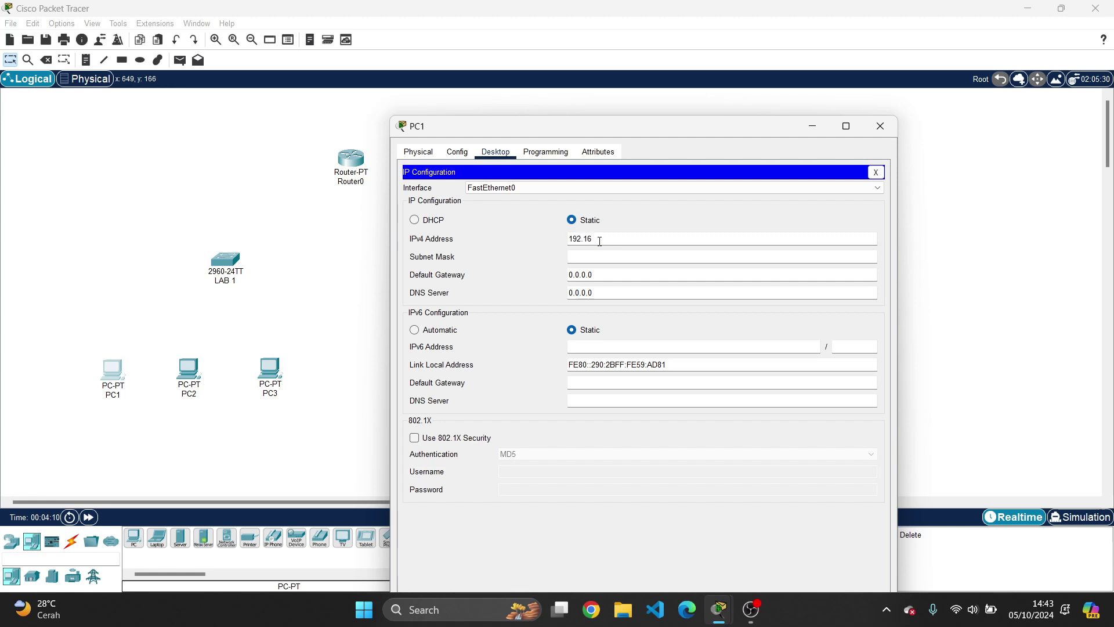
pyautogui.write('8.1.1')
pyautogui.click(609, 257)
pyautogui.write('192')
pyautogui.press('Tab')
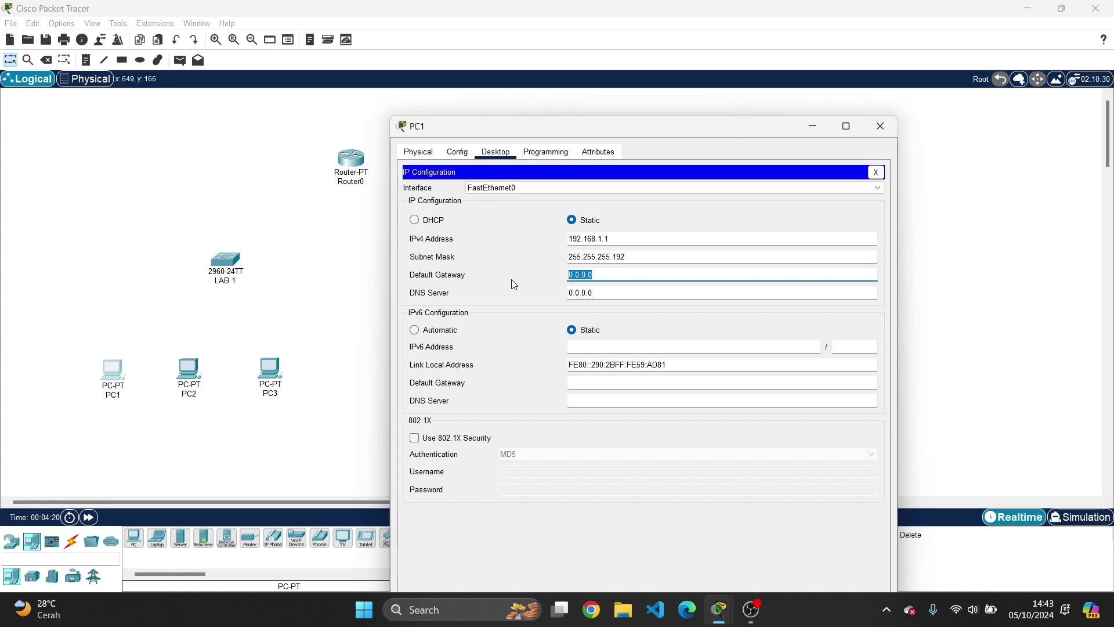
# Set PC1's default gateway to 192.168.1.62 and return to the network workspace
pyautogui.write('192.')
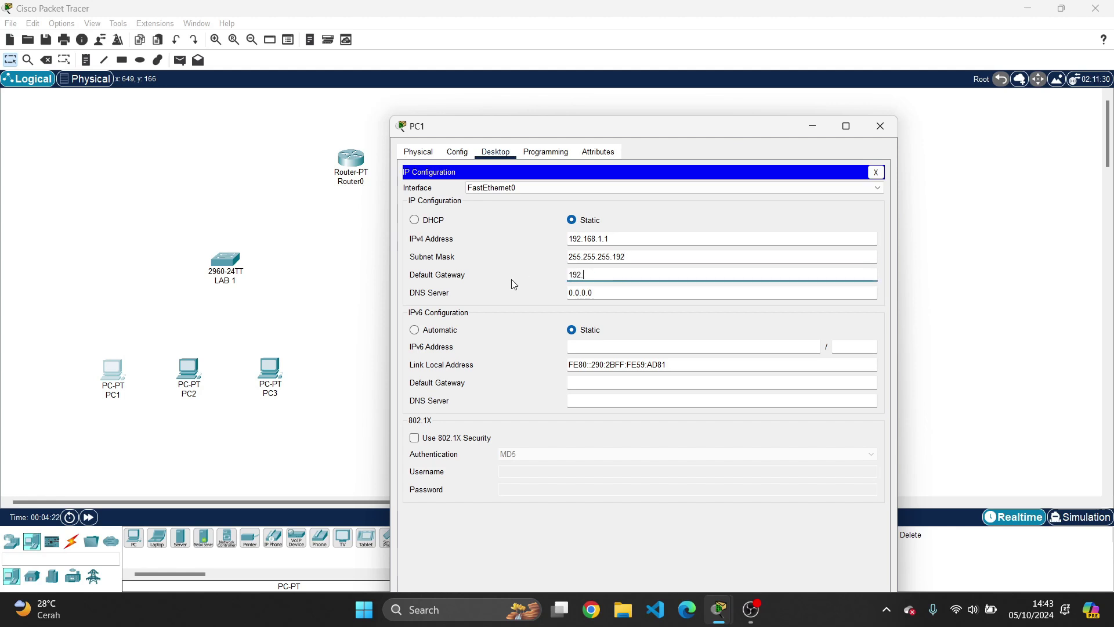
pyautogui.write('168.1.6')
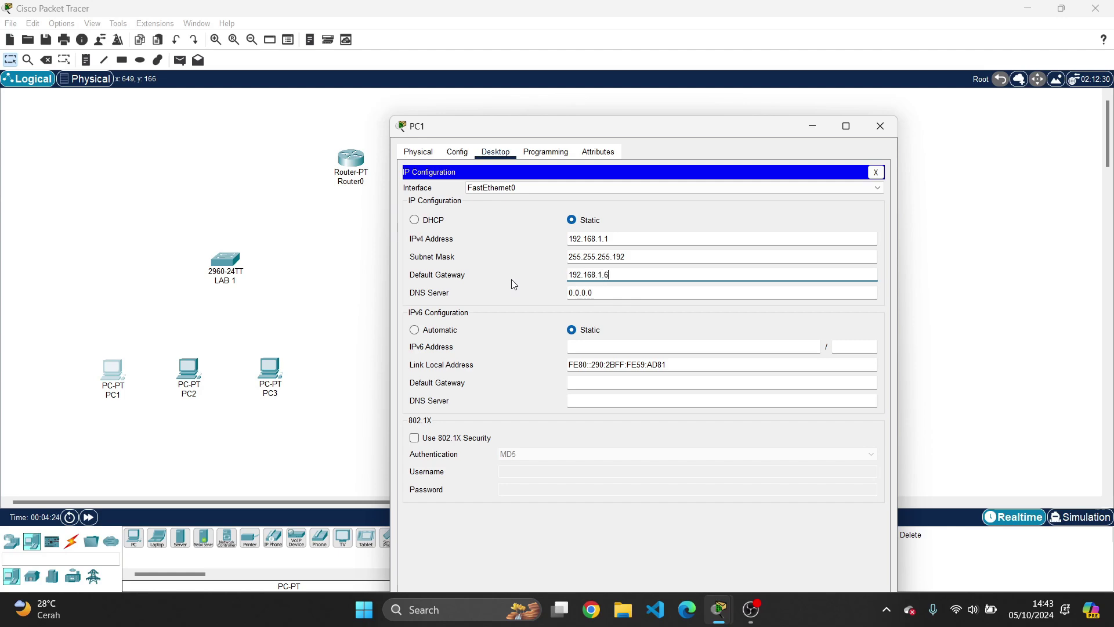
pyautogui.write('2')
pyautogui.click(342, 290)
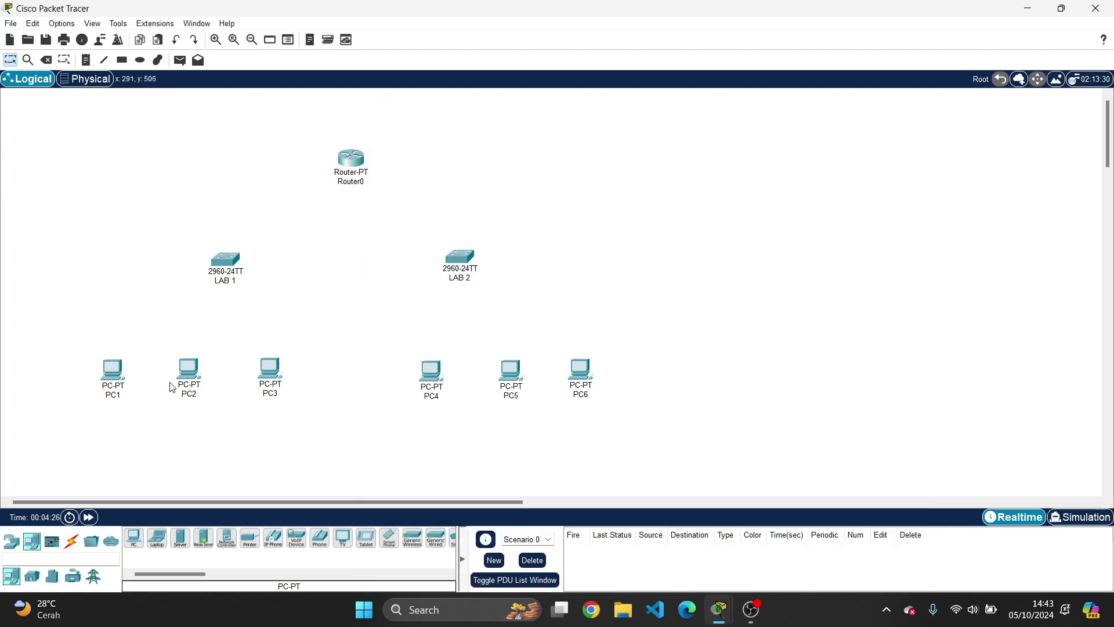
# Open PC2's IP configuration and set its static IPv4 address to 192.168.1.2 with subnet mask 255.255.255.192
pyautogui.click(186, 374)
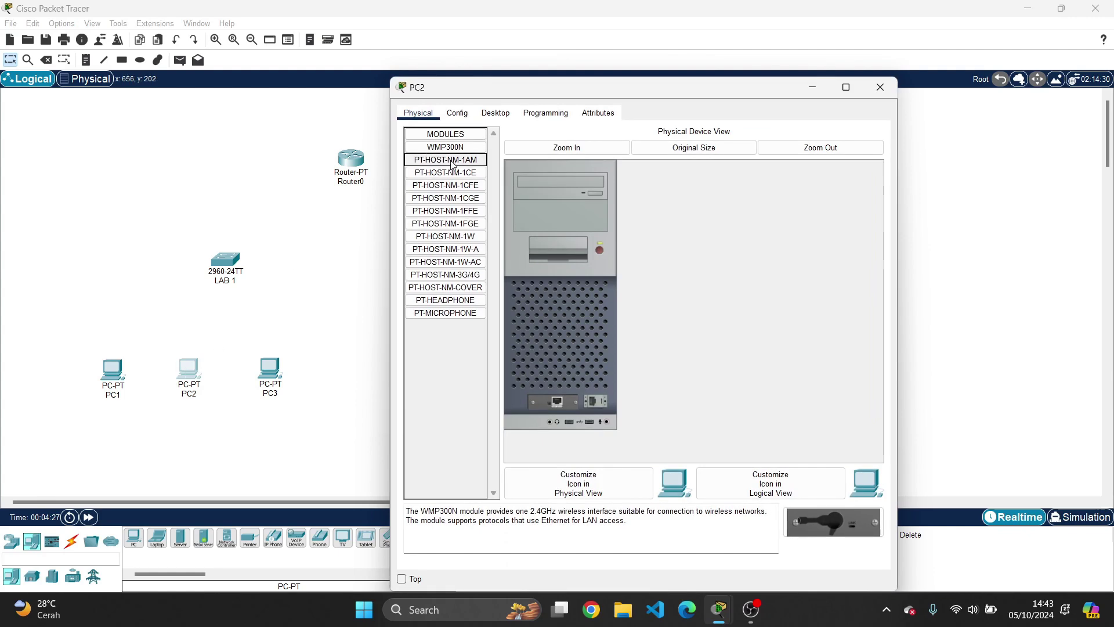
pyautogui.click(495, 112)
pyautogui.click(452, 216)
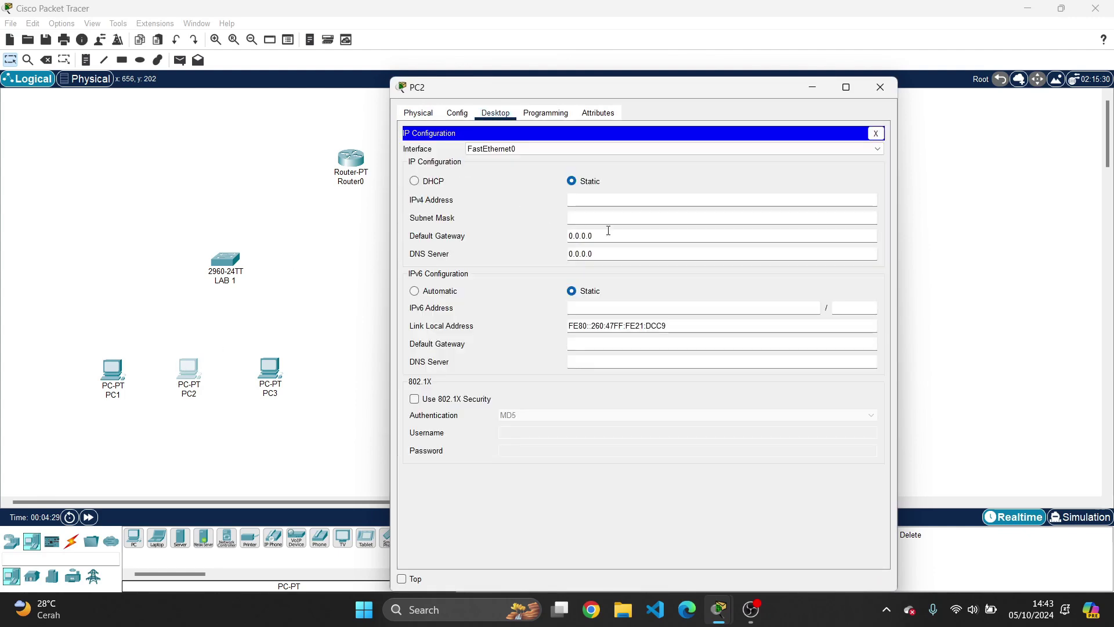
pyautogui.write('192.168.1.2')
pyautogui.click(618, 219)
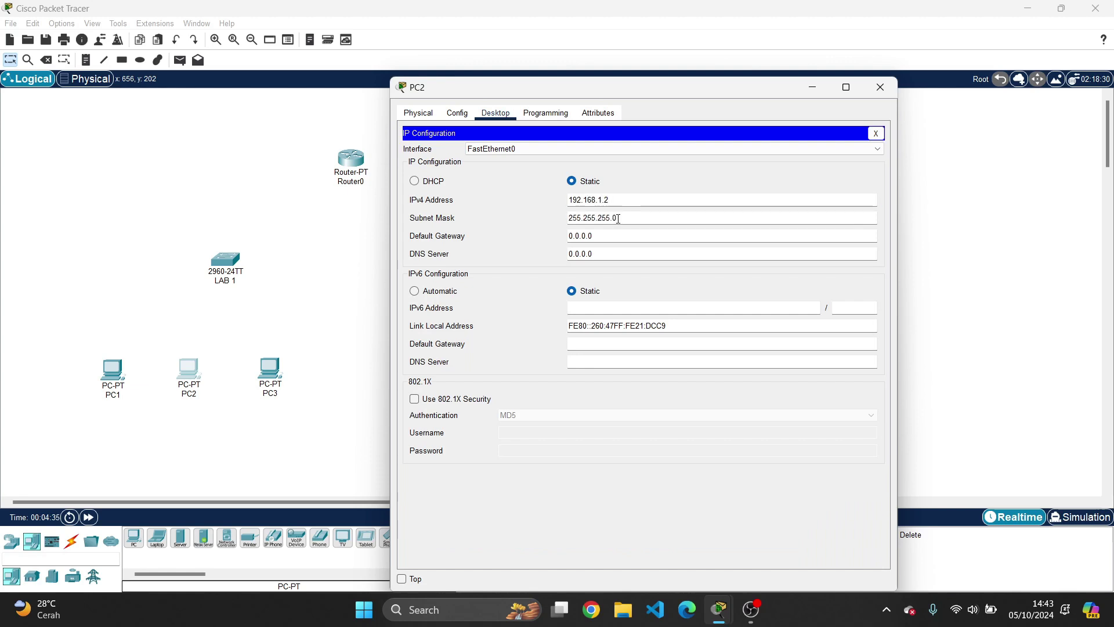
pyautogui.press('BackSpace')
# Replace PC2's default gateway with 192.168.1.62 and return to the network workspace
pyautogui.moveTo(604, 238); pyautogui.dragTo(555, 248)
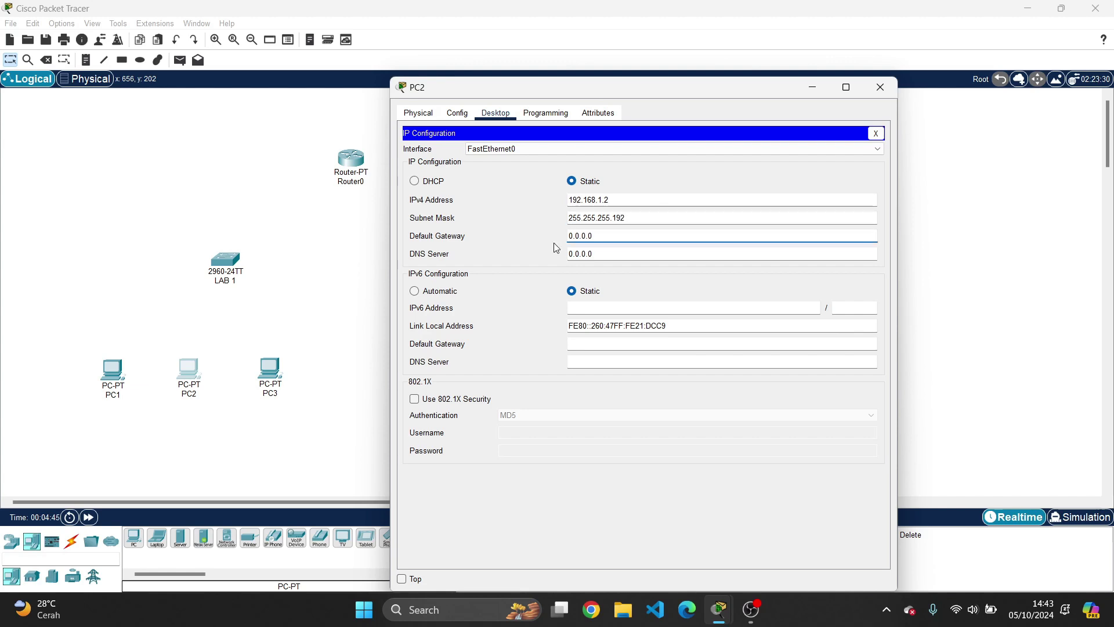
pyautogui.hotkey('ctrl', 'a')
pyautogui.press('BackSpace')
pyautogui.write('192.168.1.62')
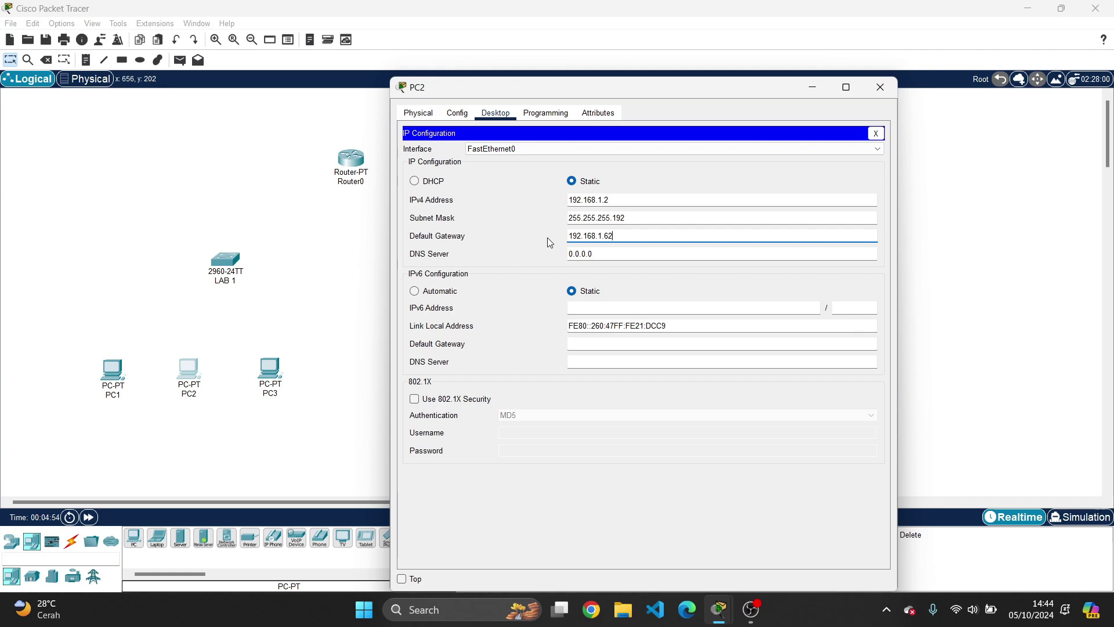
pyautogui.click(344, 266)
# Give PC3 the static IPv4 address 192.168.1.3 with subnet mask 255.255.255.192 and leave its configuration
pyautogui.click(270, 369)
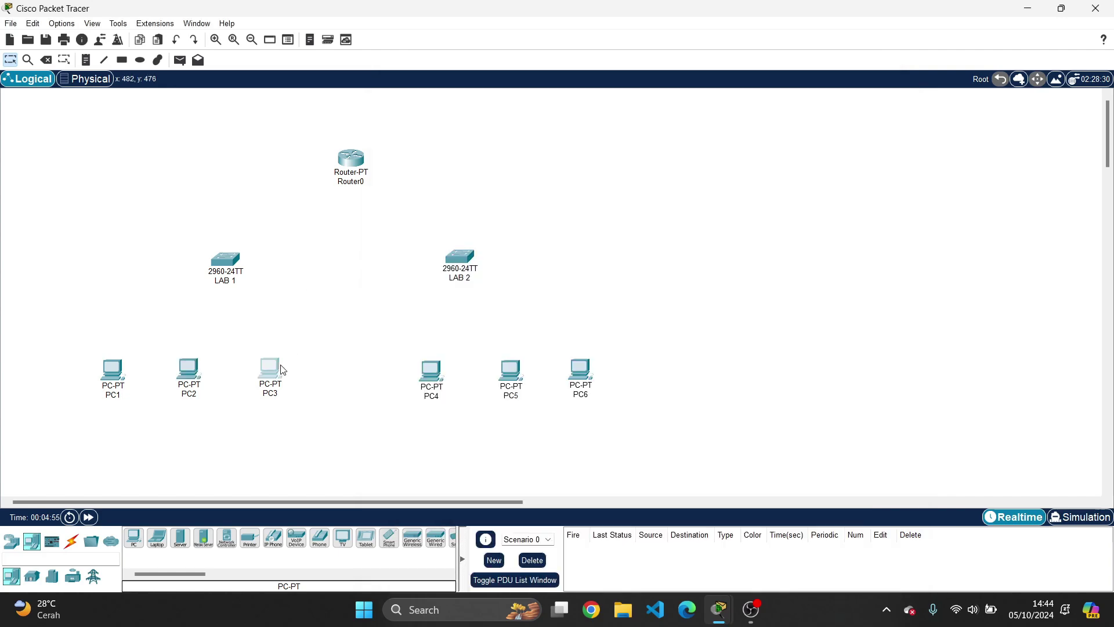
pyautogui.click(495, 151)
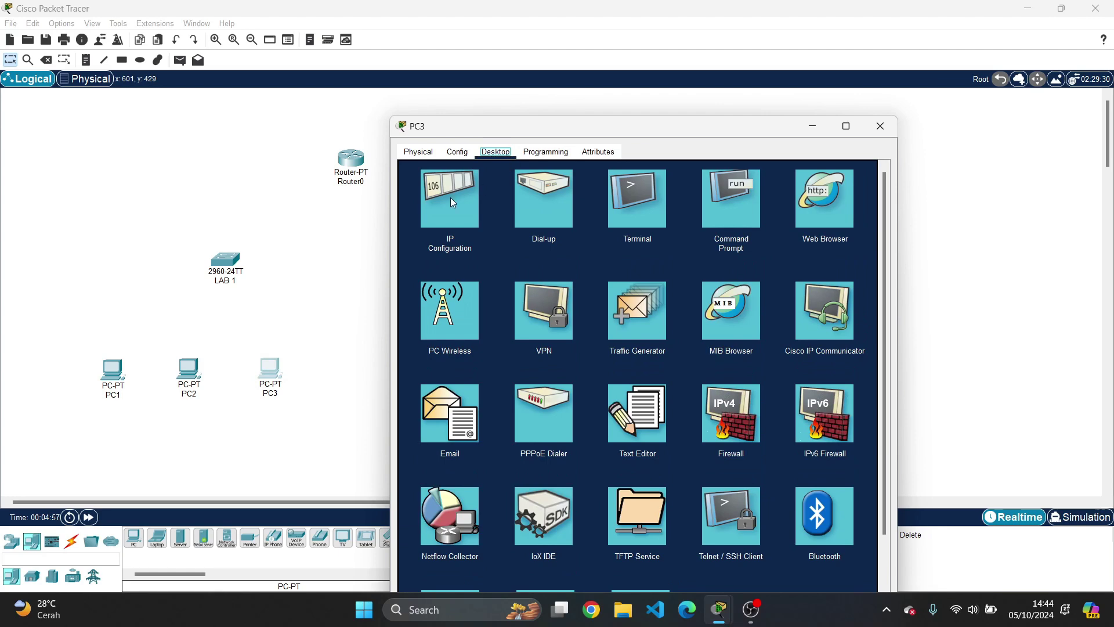
pyautogui.click(450, 197)
pyautogui.click(643, 241)
pyautogui.write('1')
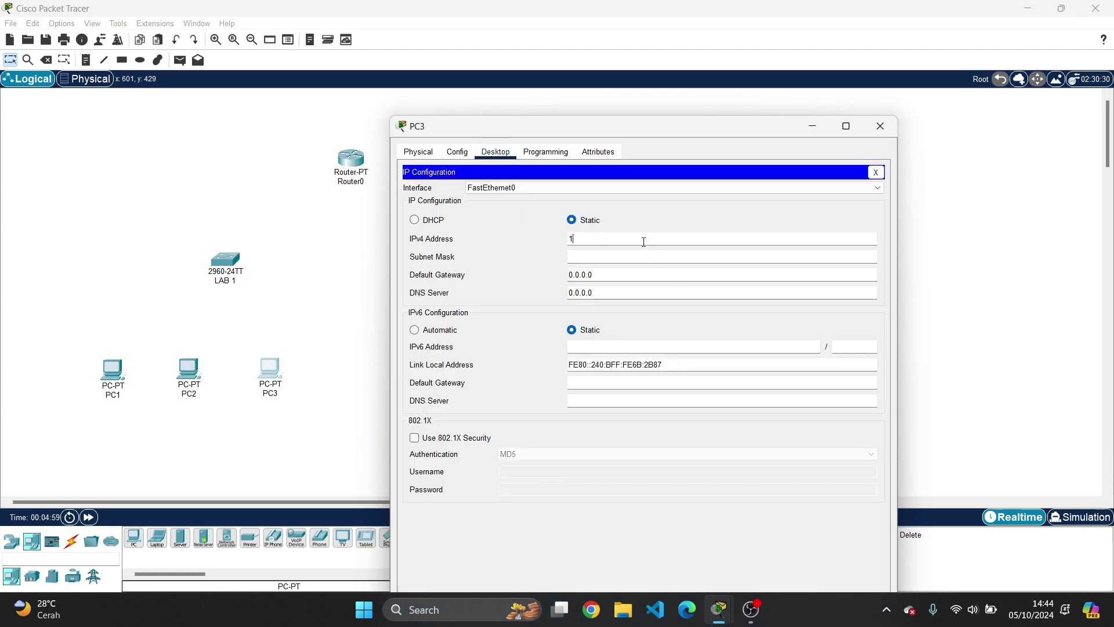
pyautogui.write('92.168.1.3')
pyautogui.click(622, 259)
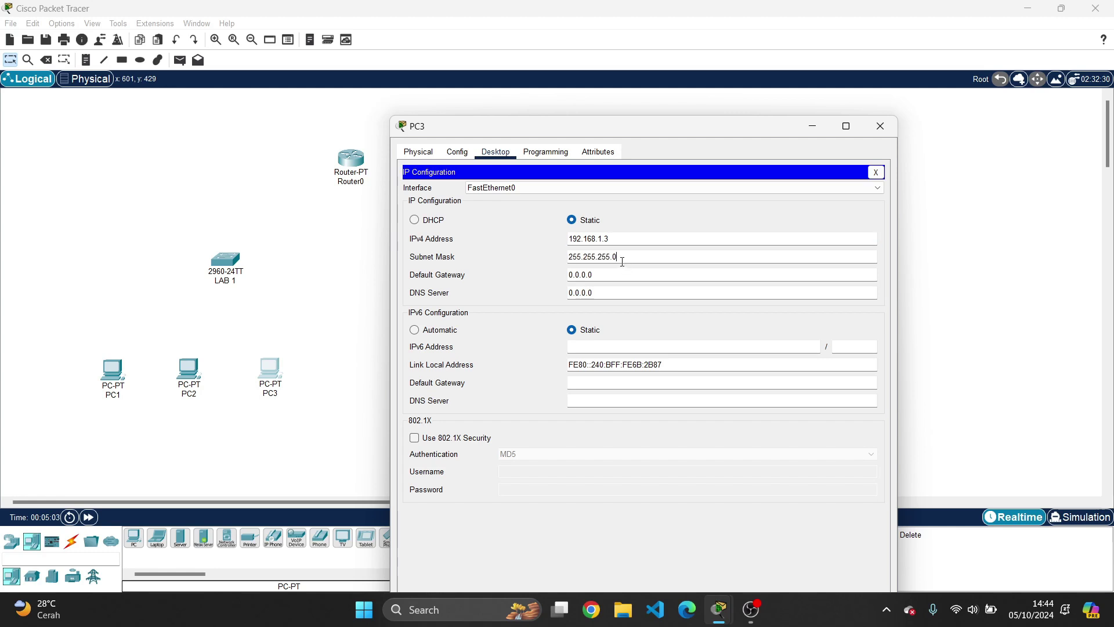
pyautogui.press('BackSpace')
pyautogui.write('192')
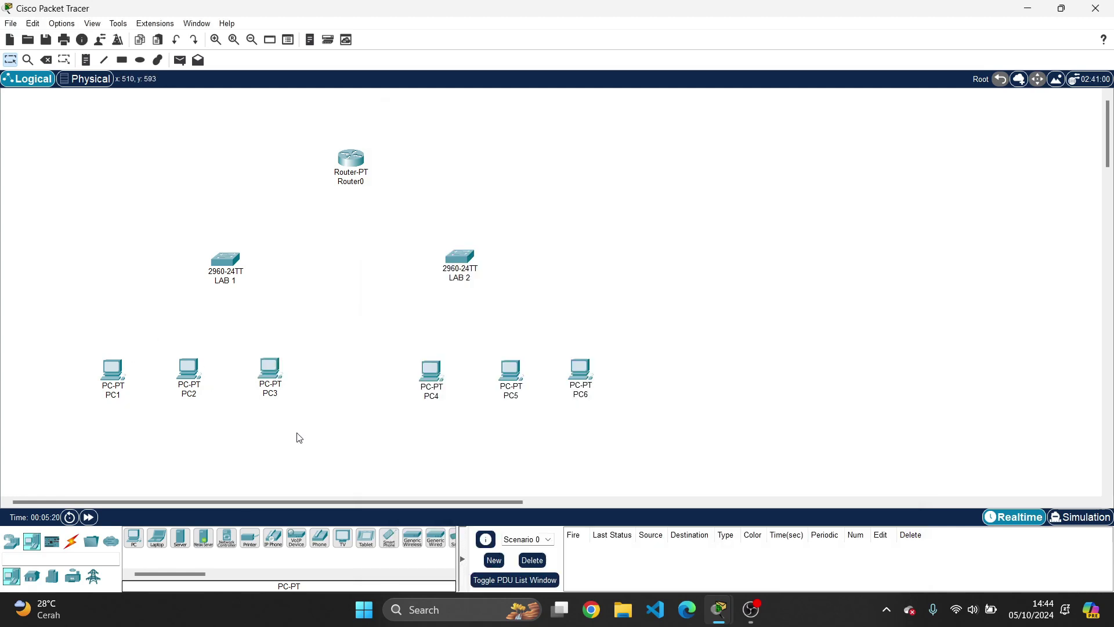
pyautogui.click(293, 435)
# Open PC4's IP configuration and set its static IPv4 address to 192.168.1.65 with subnet mask 255.255.255.192
pyautogui.click(428, 368)
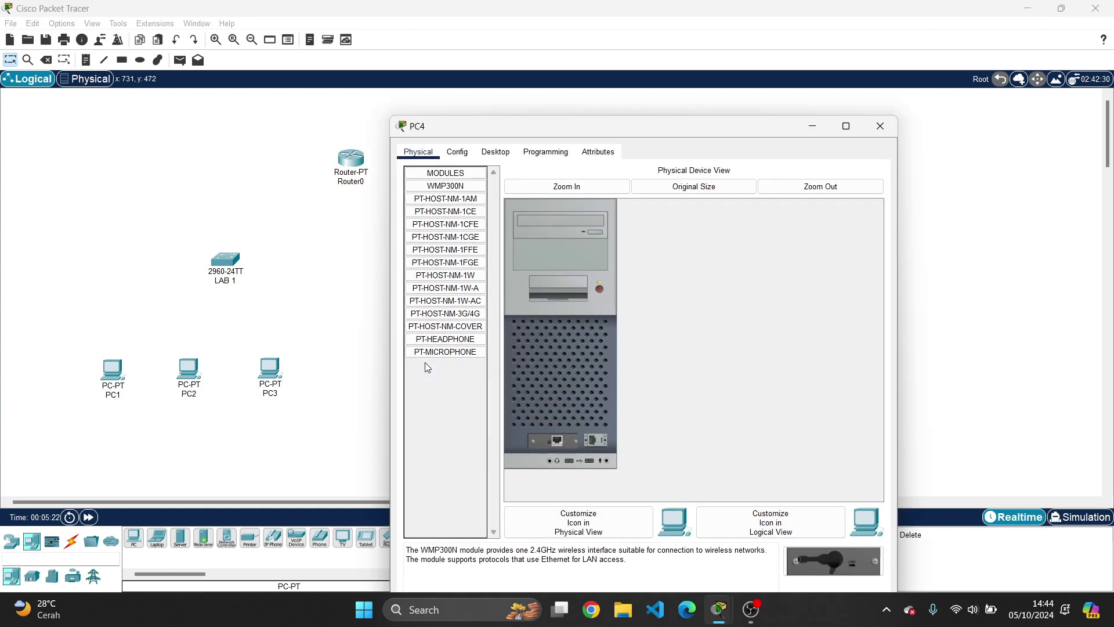
pyautogui.click(508, 156)
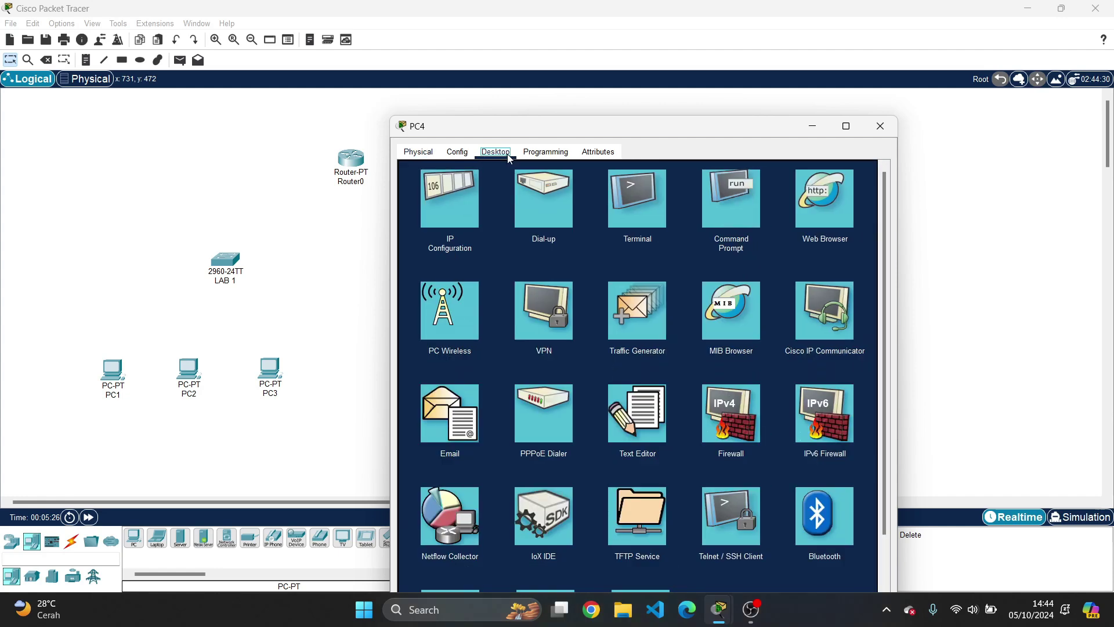
pyautogui.click(466, 196)
pyautogui.write('1')
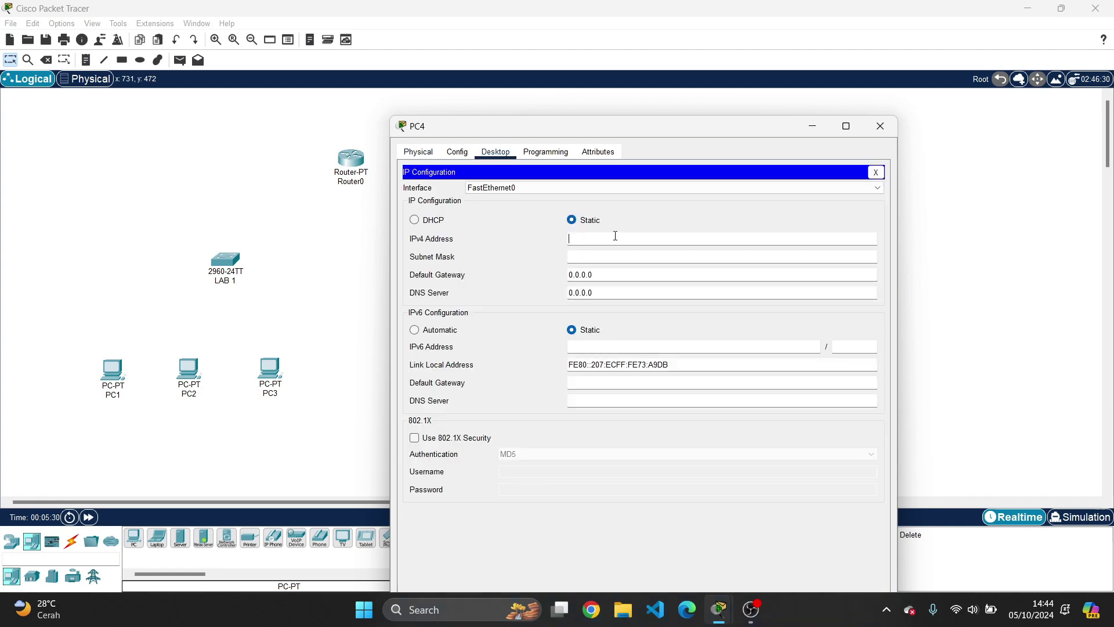
pyautogui.write('92.168.1.65')
pyautogui.click(627, 256)
pyautogui.press('BackSpace')
pyautogui.write('192')
# Replace PC4's default gateway with 192.168.1.126 and return to the network workspace
pyautogui.moveTo(591, 275); pyautogui.dragTo(553, 277)
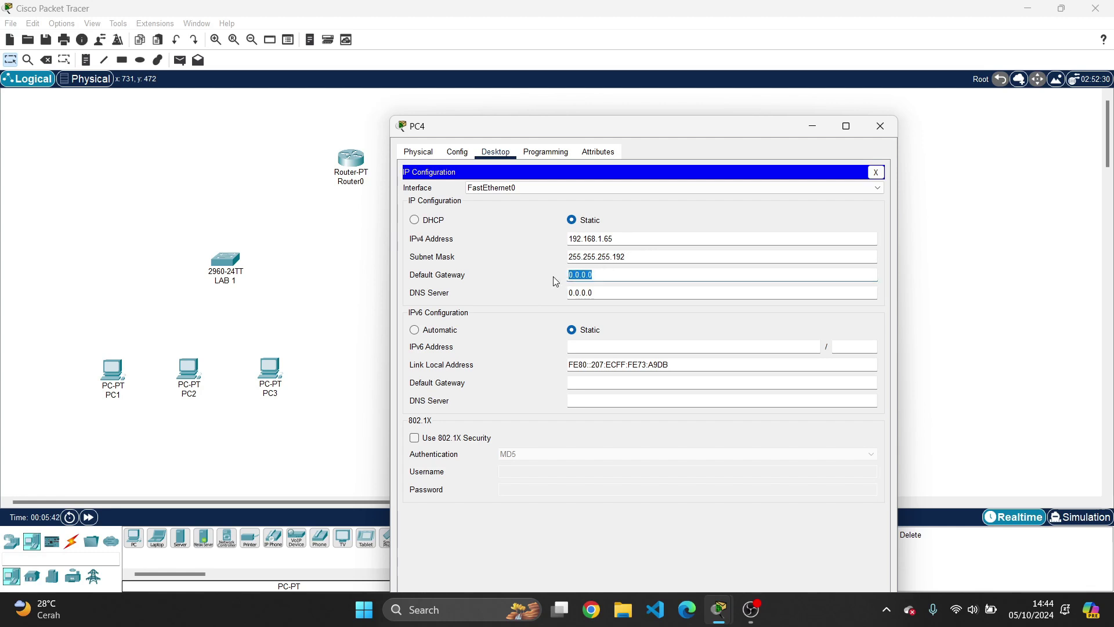
pyautogui.write('1')
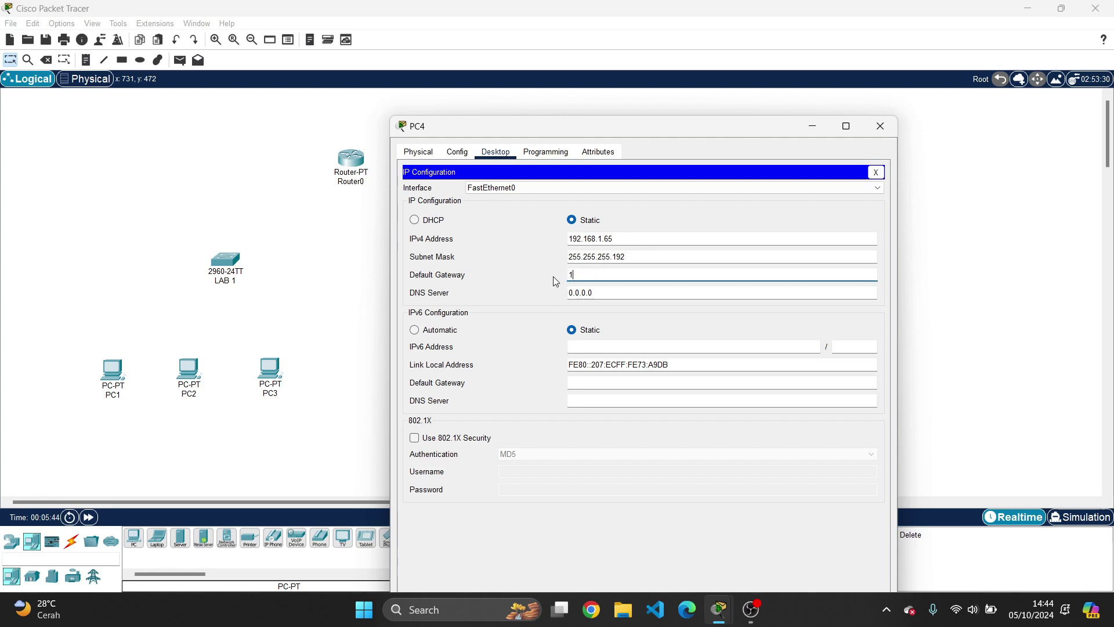
pyautogui.write('92.168.1.')
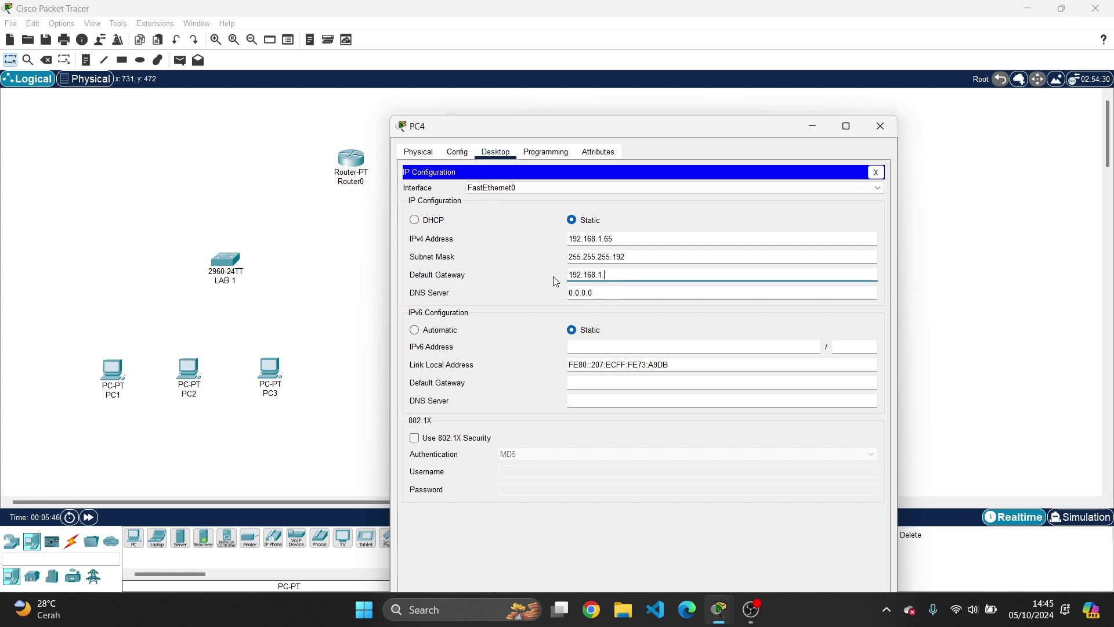
pyautogui.write('126')
pyautogui.click(552, 277)
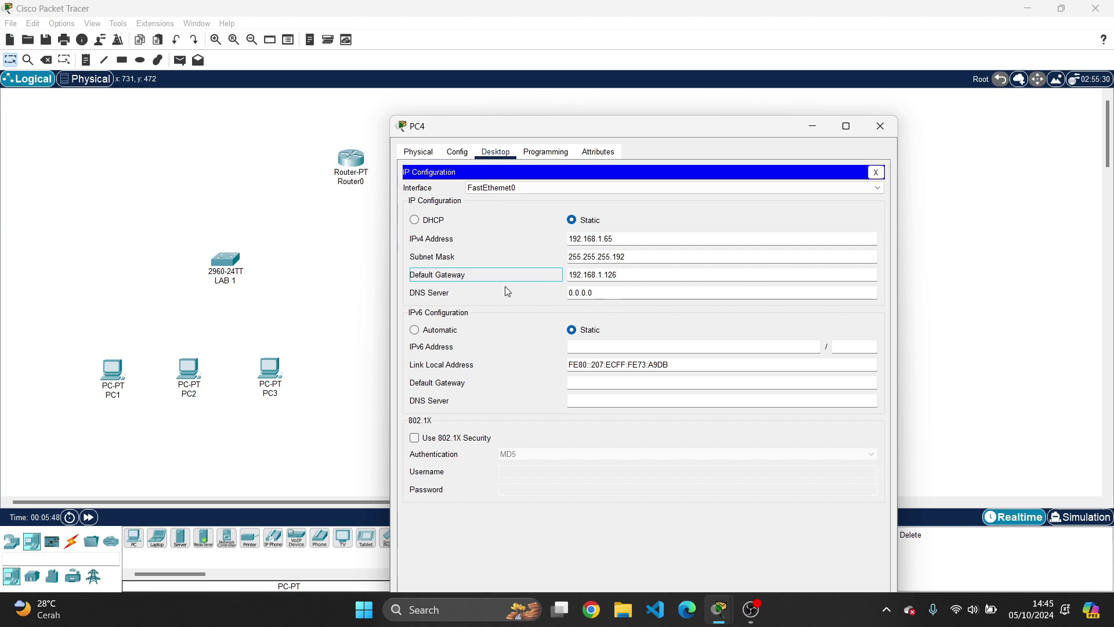
pyautogui.click(365, 285)
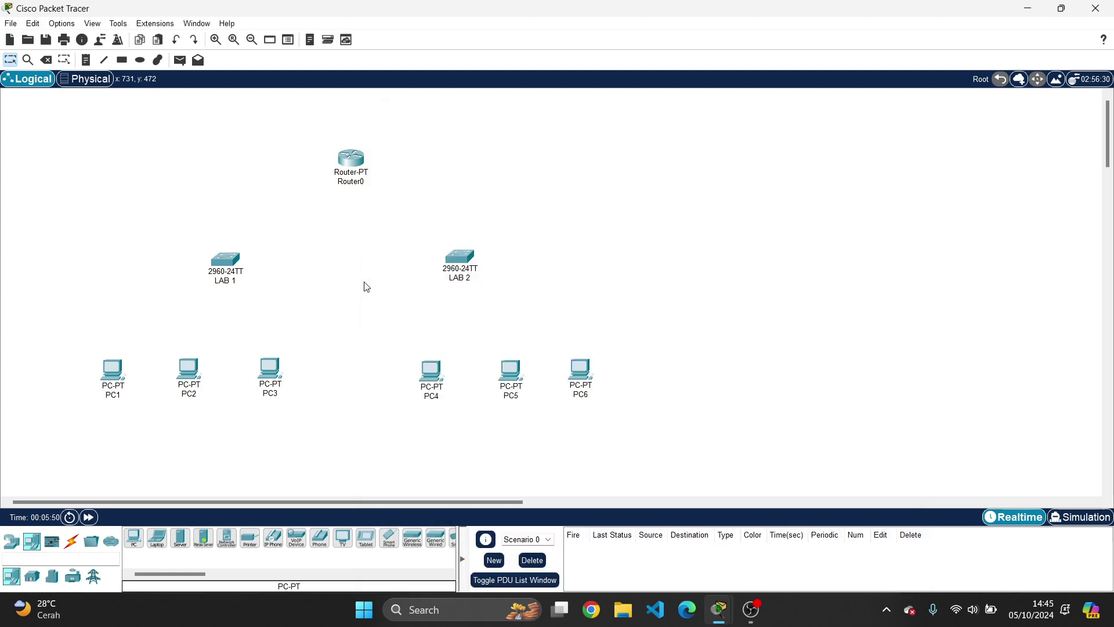
# Give PC5 the static IPv4 address 192.168.1.66 with subnet mask 255.255.255.192 and leave its configuration
pyautogui.click(510, 363)
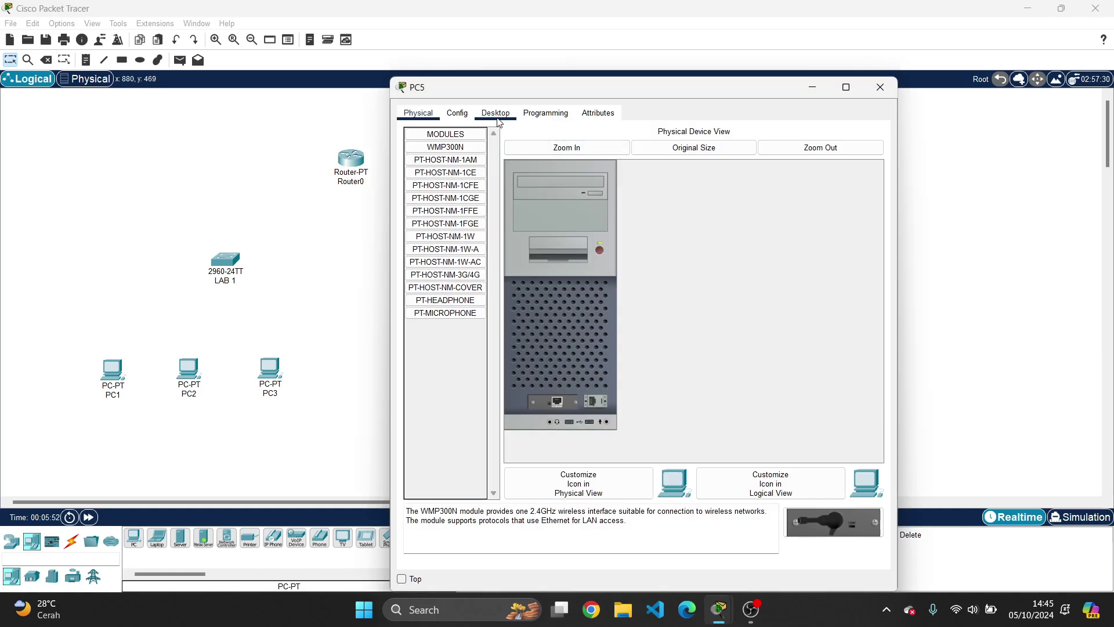
pyautogui.click(496, 113)
pyautogui.click(445, 145)
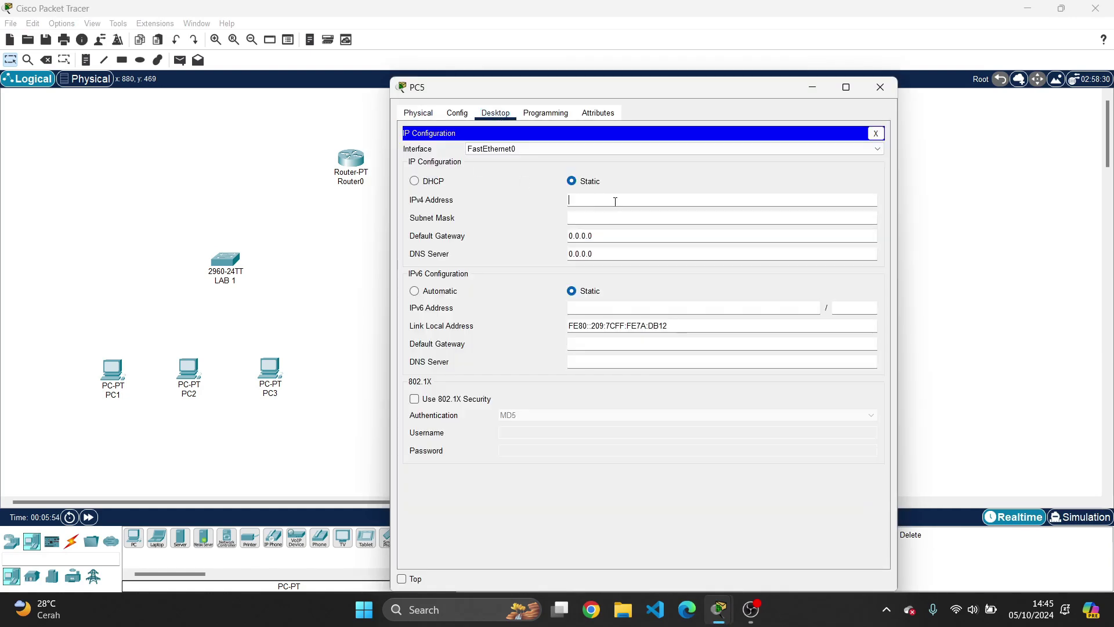
pyautogui.click(615, 202)
pyautogui.write('192.168.1.66')
pyautogui.click(612, 214)
pyautogui.press('BackSpace')
pyautogui.write('16')
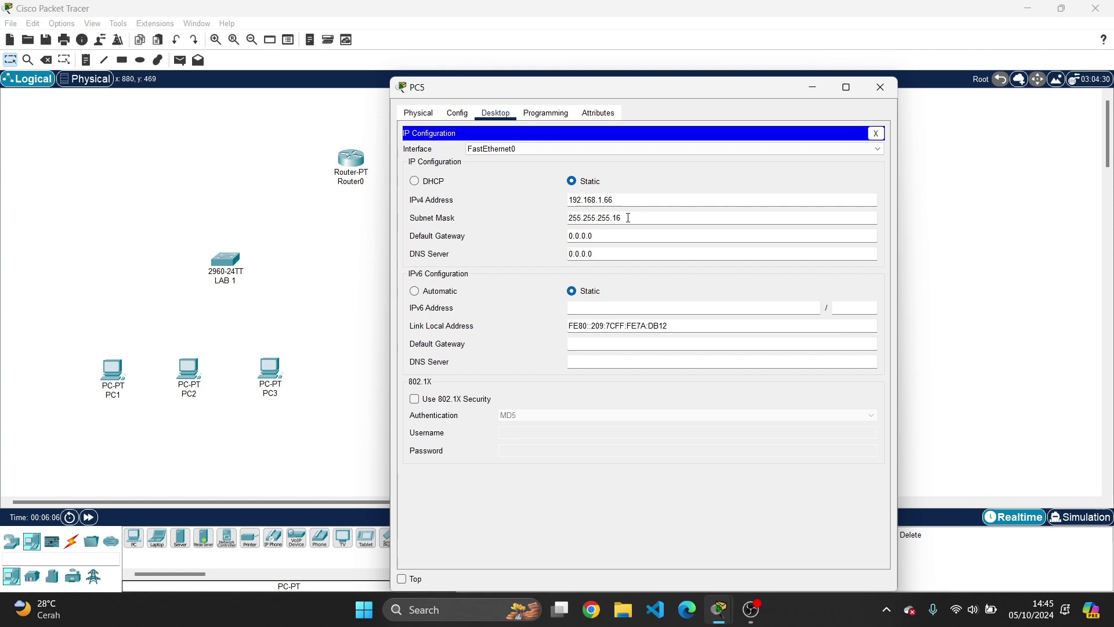
pyautogui.press('BackSpace')
pyautogui.click(346, 259)
# Review the IP configurations of PC4 and PC5, comparing their addresses, subnet masks and default gateways
pyautogui.click(431, 370)
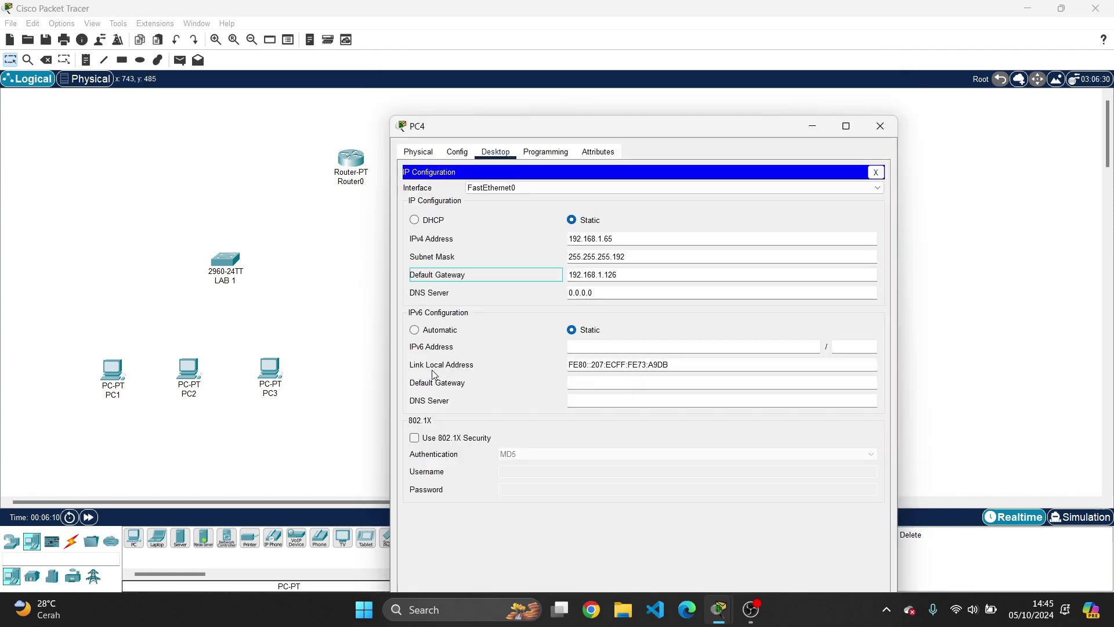
pyautogui.click(360, 319)
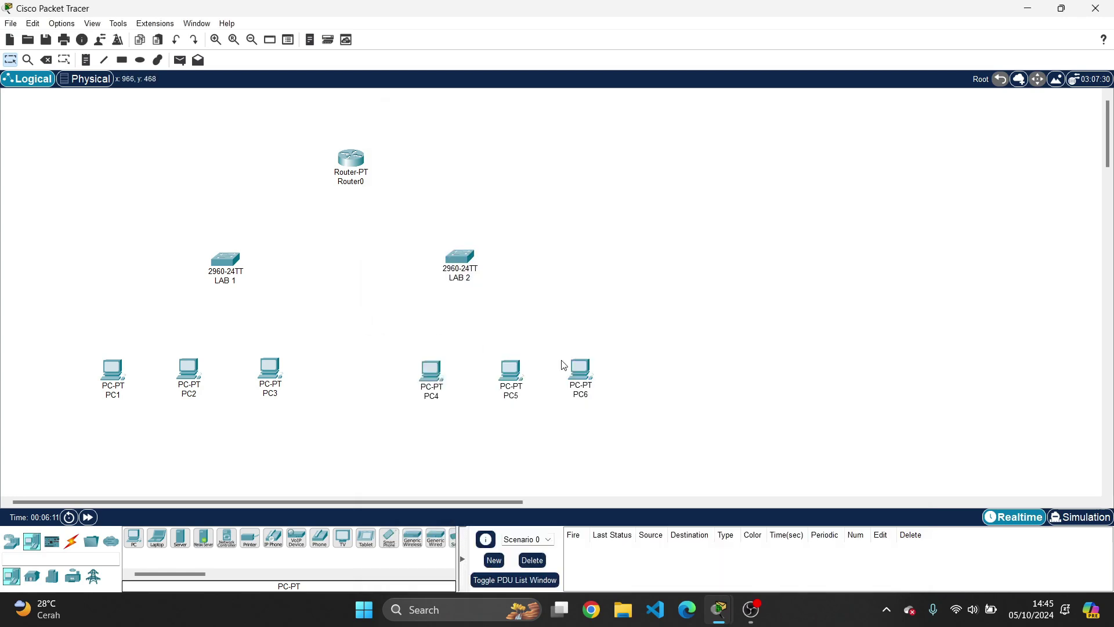
pyautogui.click(504, 369)
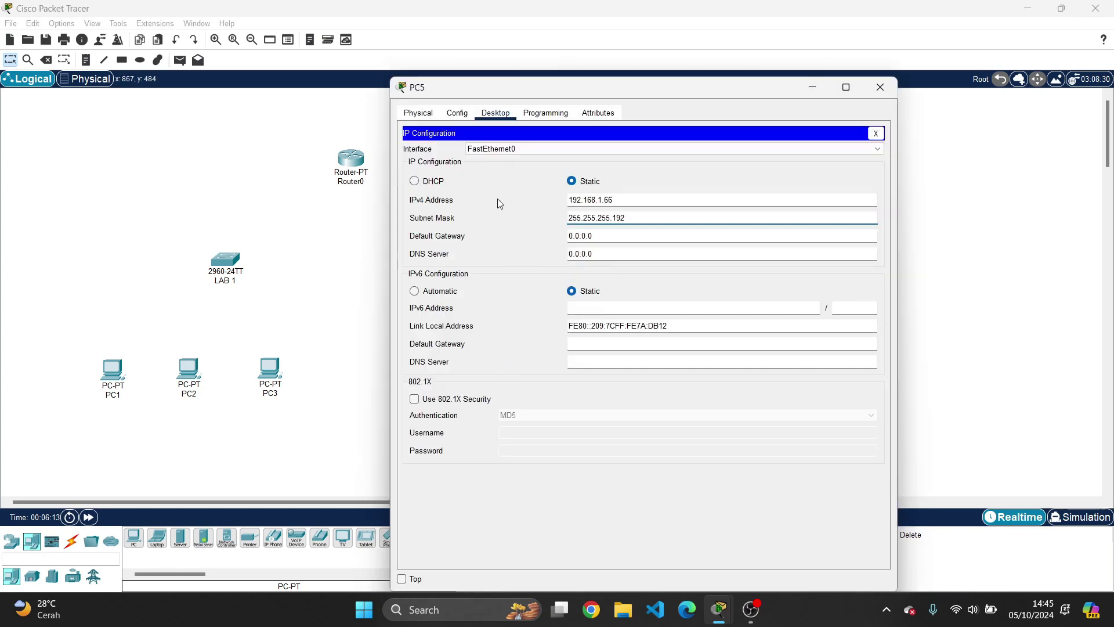
pyautogui.moveTo(681, 87); pyautogui.dragTo(953, 64)
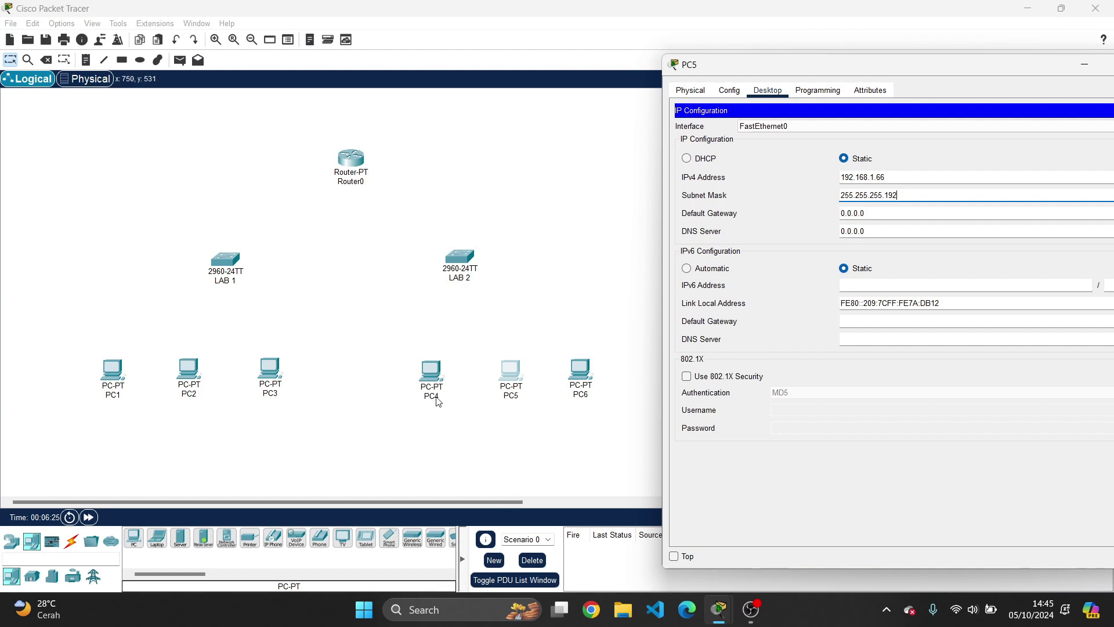
pyautogui.click(547, 428)
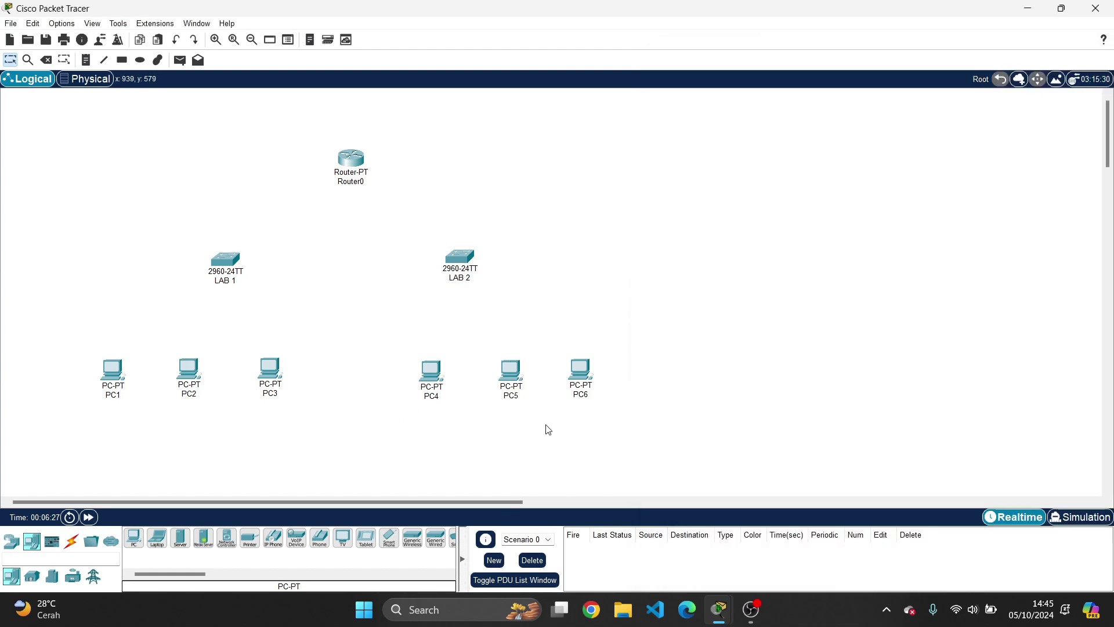
# Give PC6 the static IPv4 address 192.168.1.67 with subnet mask 255.255.255.192 and return to the network workspace
pyautogui.click(588, 380)
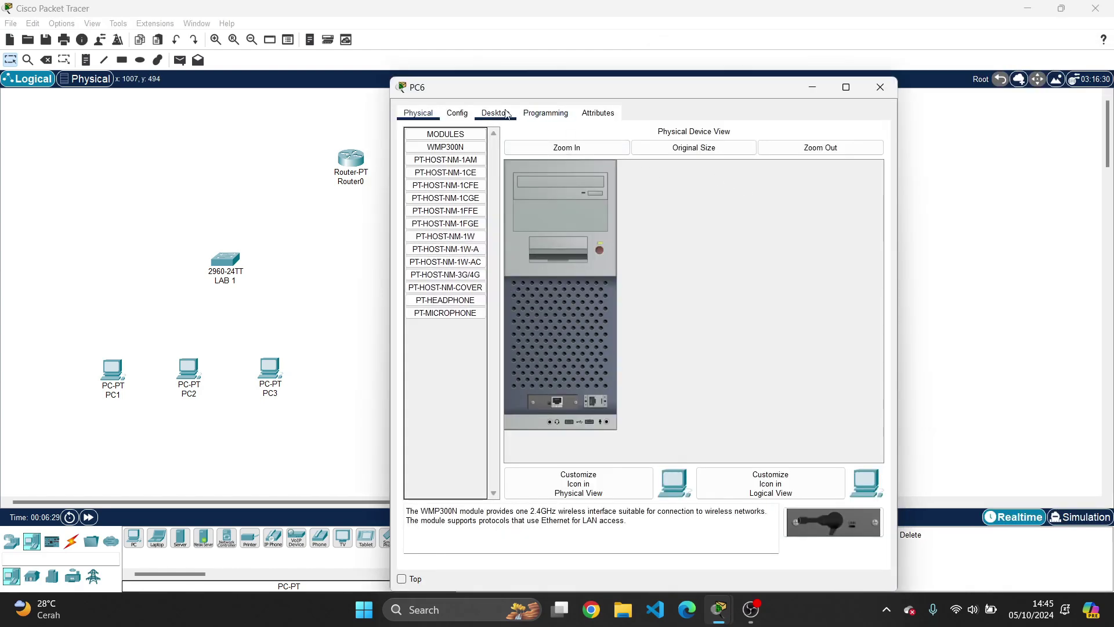
pyautogui.click(491, 113)
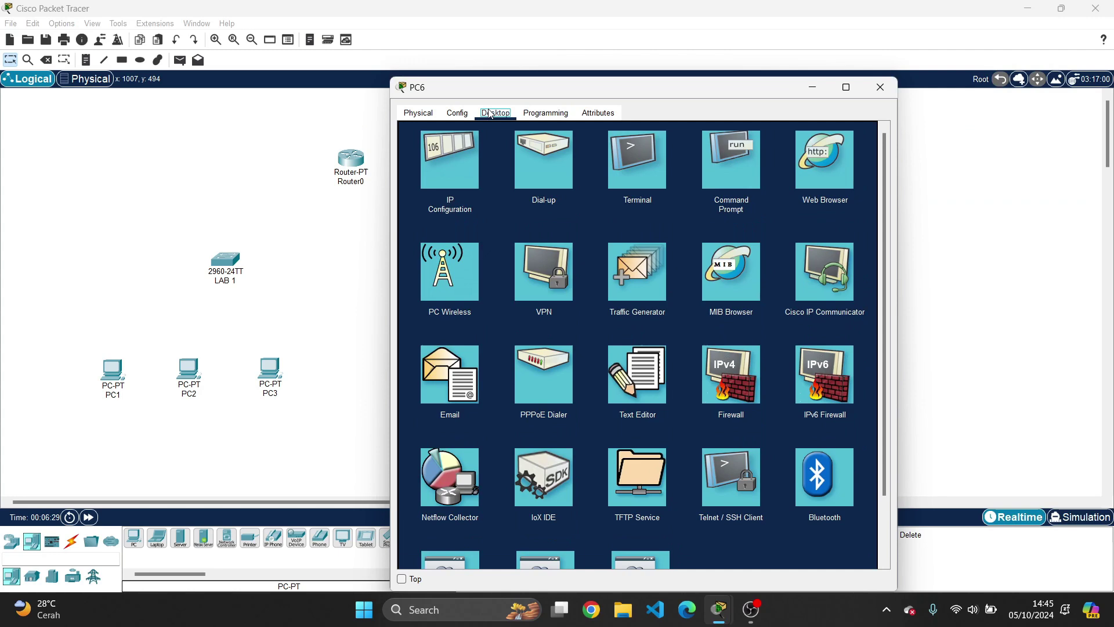
pyautogui.click(453, 168)
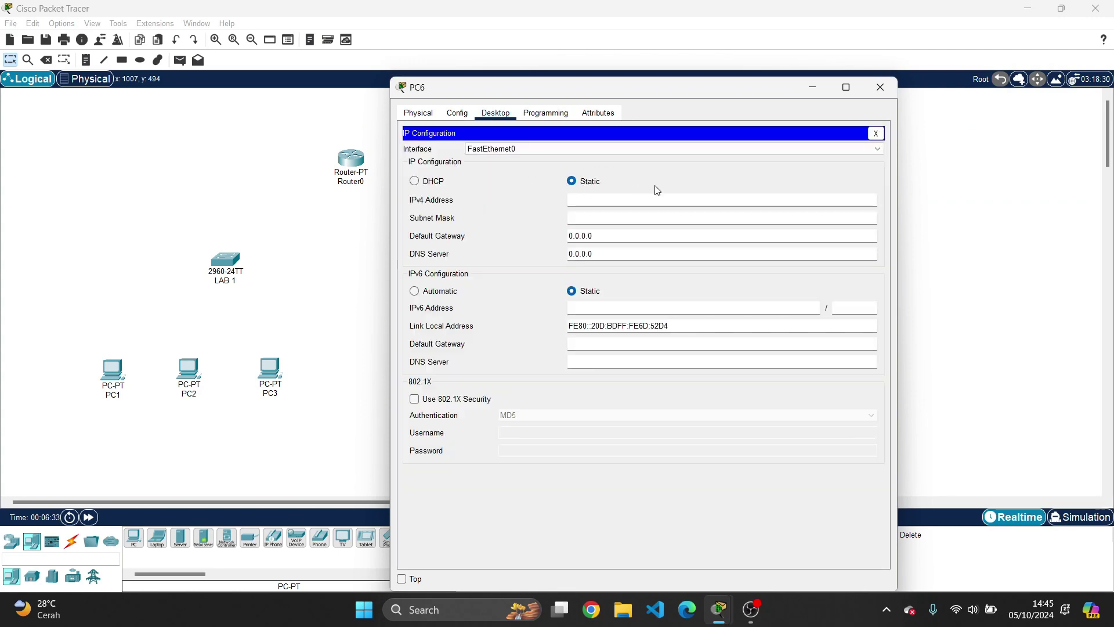
pyautogui.click(654, 200)
pyautogui.write('192.168.1.67')
pyautogui.click(647, 214)
pyautogui.press('BackSpace')
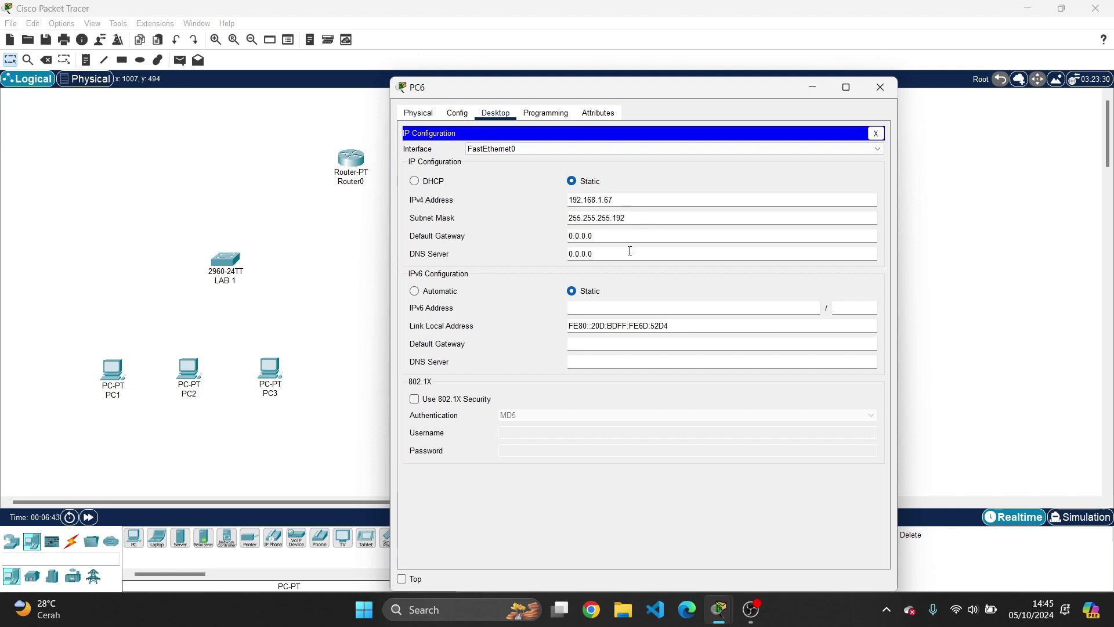
pyautogui.click(360, 272)
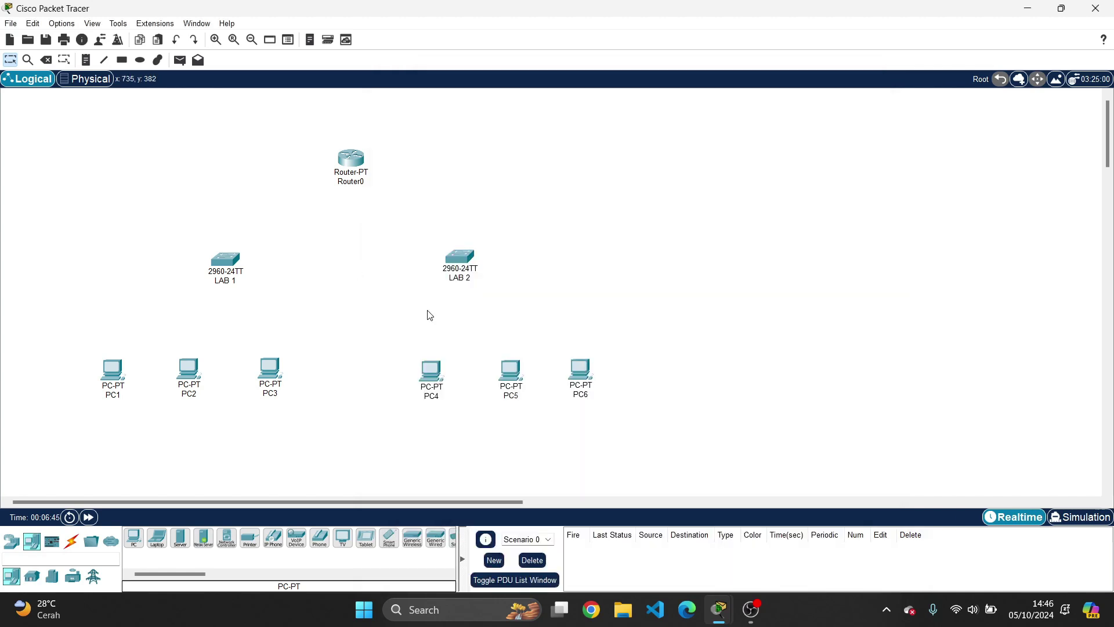
# Cable PC1, PC2 and PC3 to the LAB 1 switch using the automatically chosen connection type
pyautogui.click(71, 540)
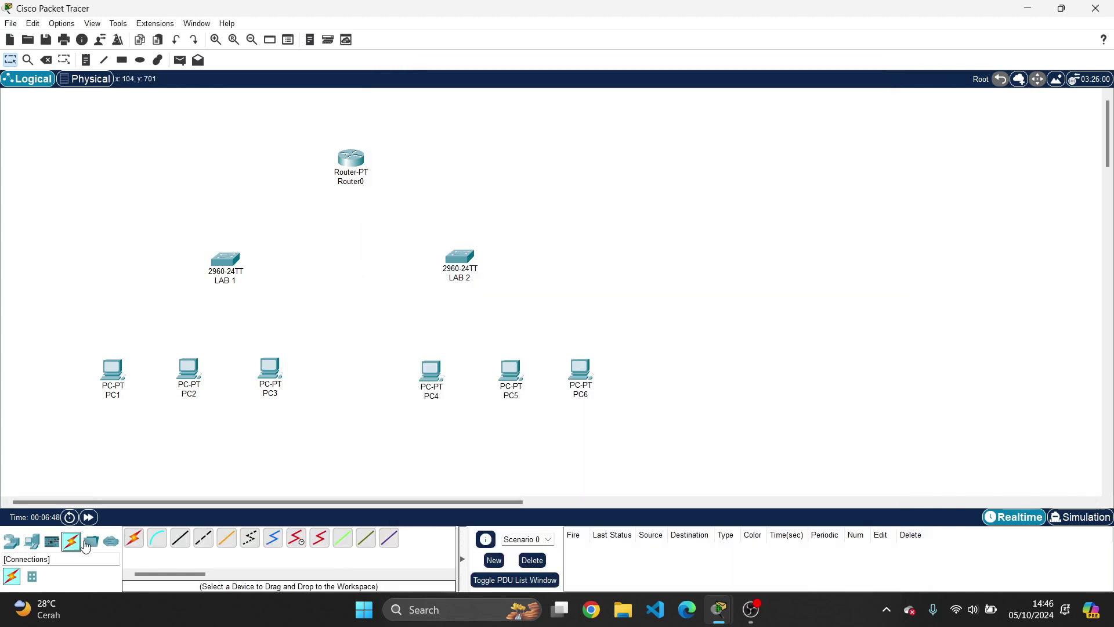
pyautogui.click(134, 539)
pyautogui.click(112, 370)
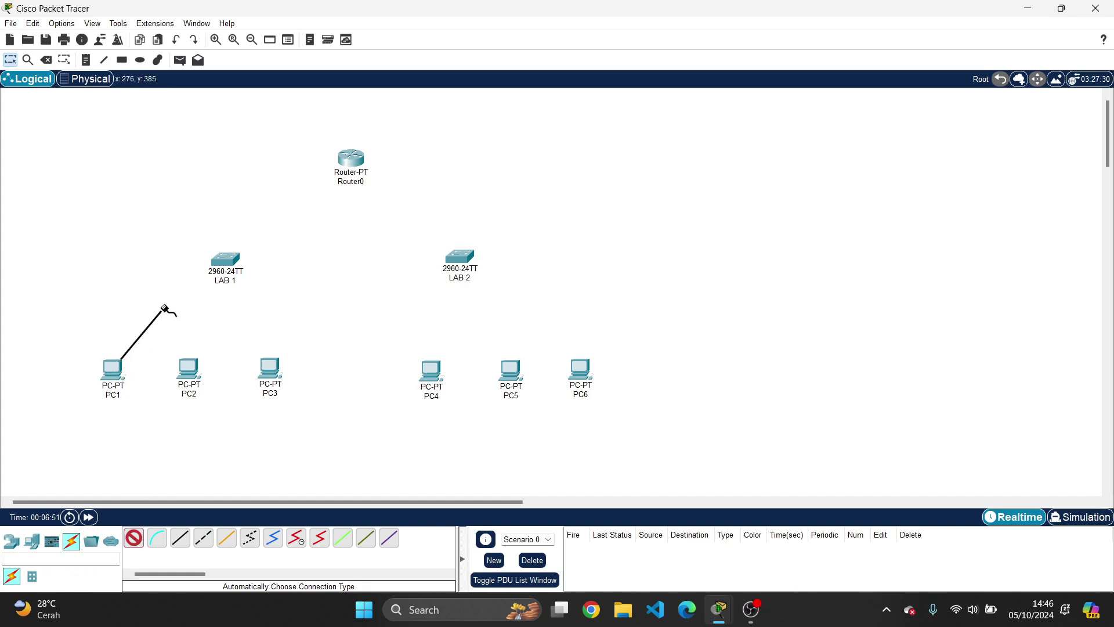
pyautogui.click(225, 259)
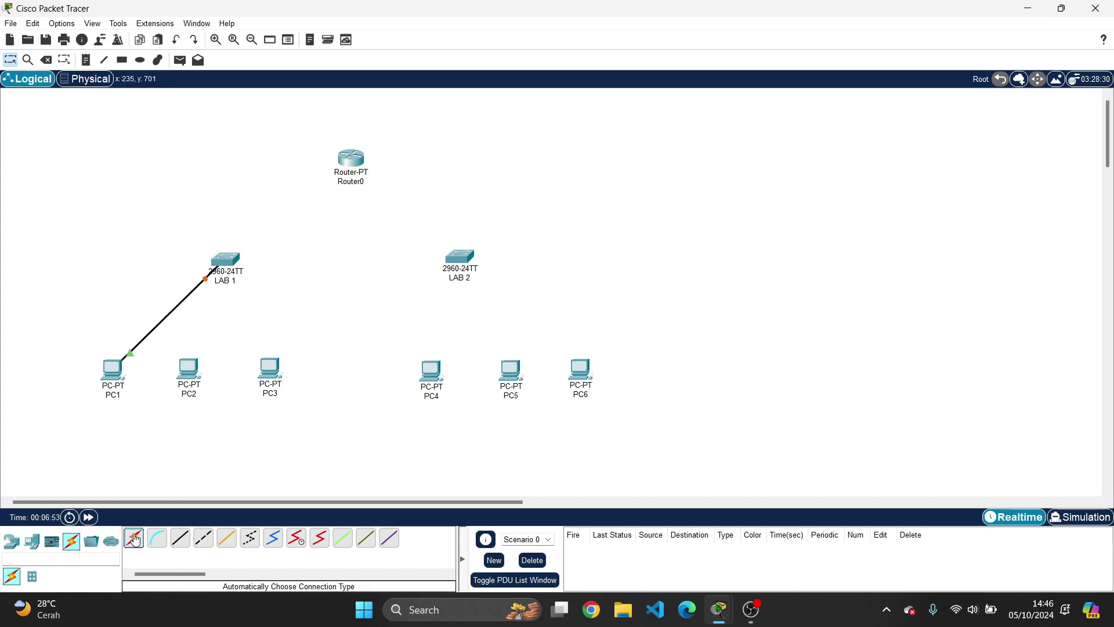
pyautogui.click(134, 539)
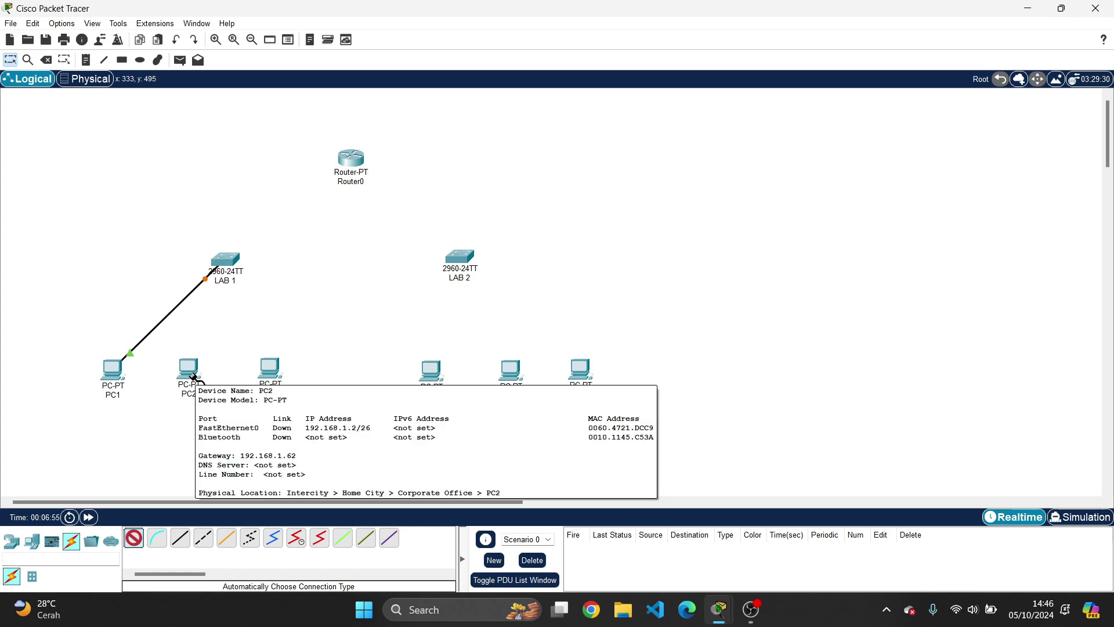
pyautogui.click(193, 376)
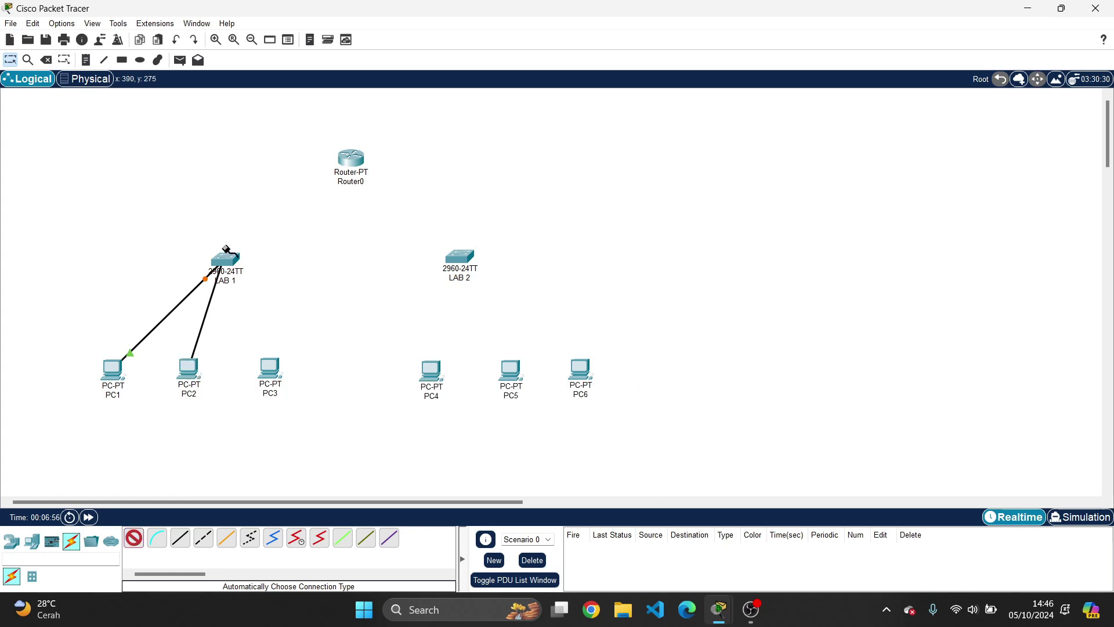
pyautogui.click(230, 262)
pyautogui.click(134, 538)
pyautogui.click(271, 370)
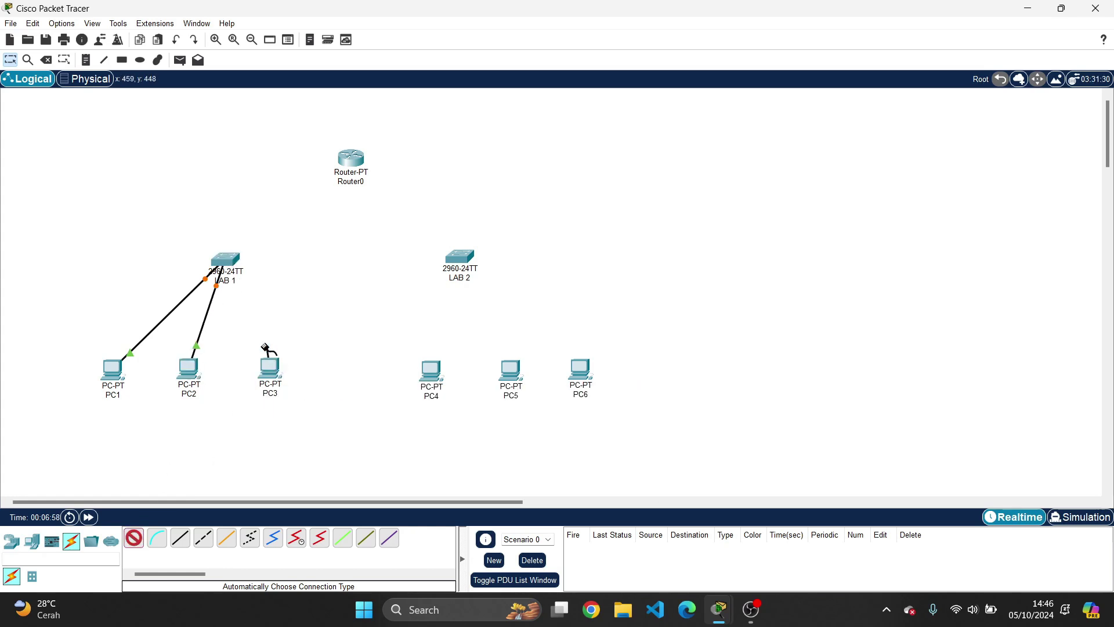
pyautogui.click(231, 261)
# Link the LAB 1 switch to Router0 with an automatically chosen connection
pyautogui.click(134, 539)
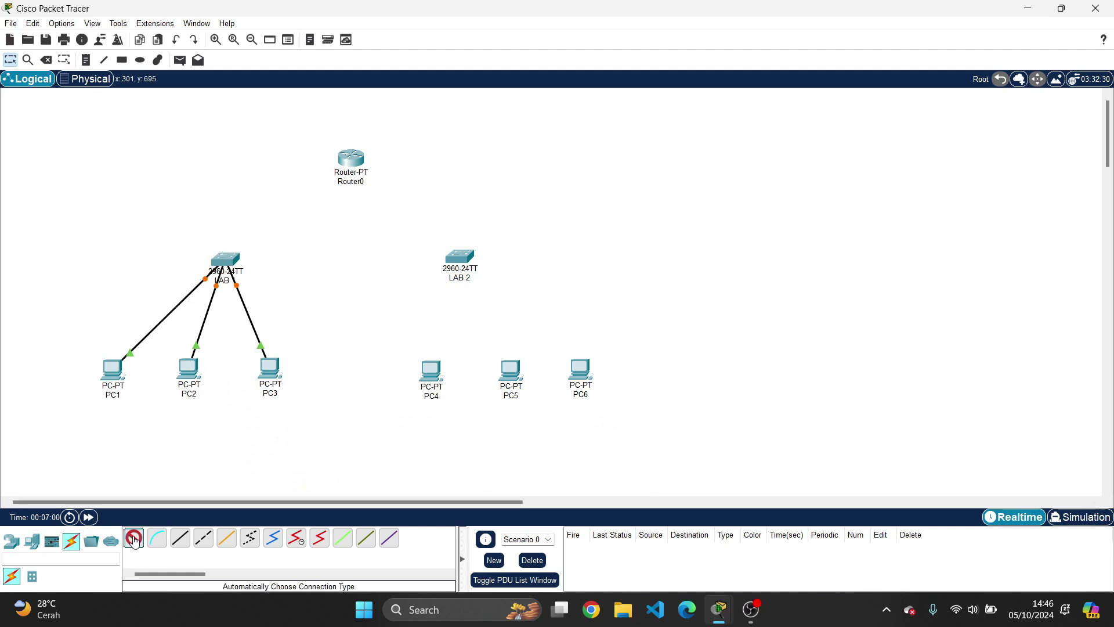
pyautogui.click(230, 261)
pyautogui.click(353, 159)
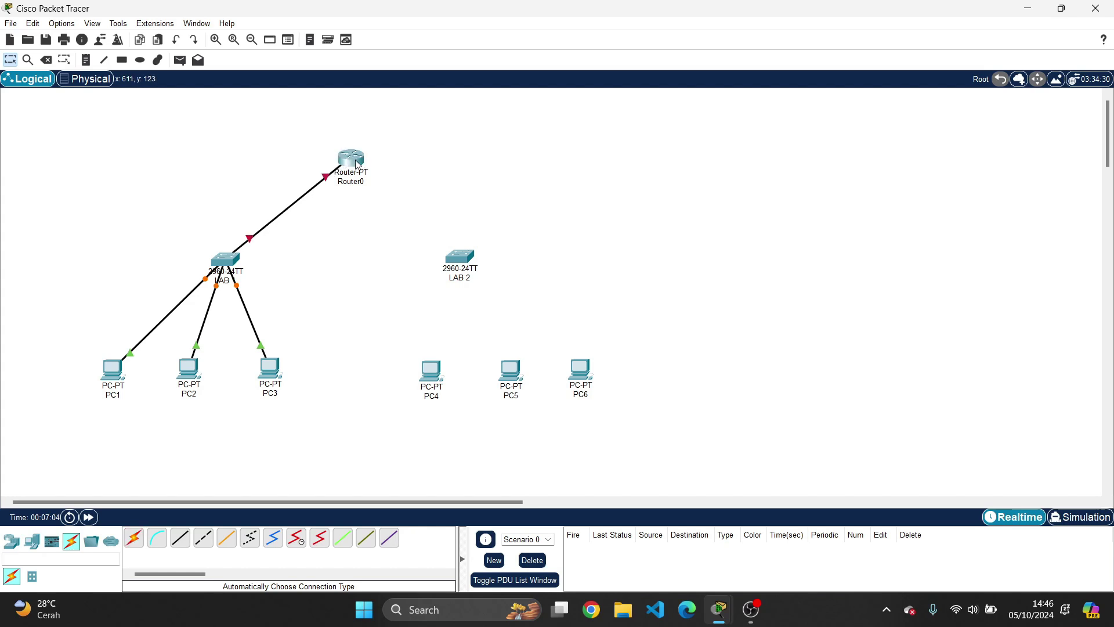
# Cable PC4, PC5 and PC6 to the LAB 2 switch using the automatically chosen connection type
pyautogui.click(134, 539)
pyautogui.click(430, 374)
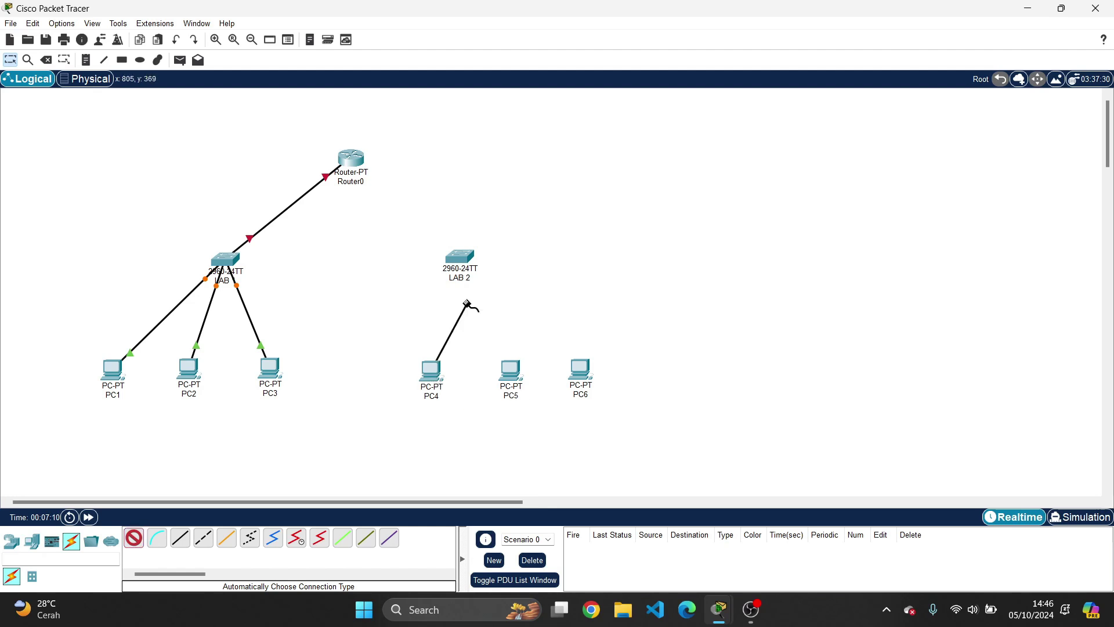
pyautogui.click(458, 256)
pyautogui.click(134, 539)
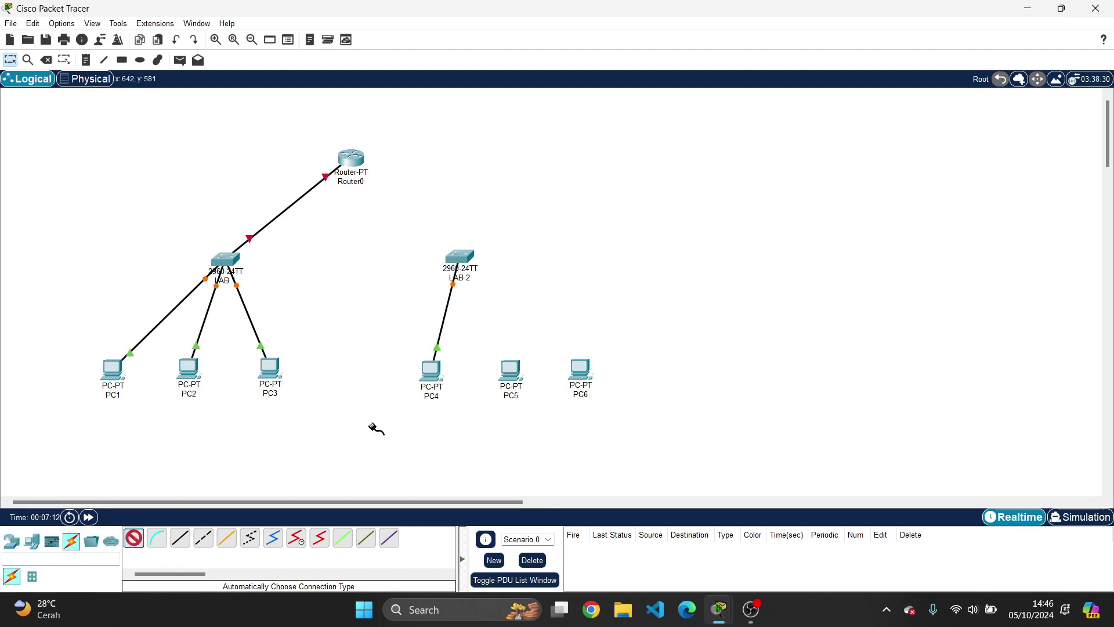
pyautogui.click(518, 370)
pyautogui.click(458, 255)
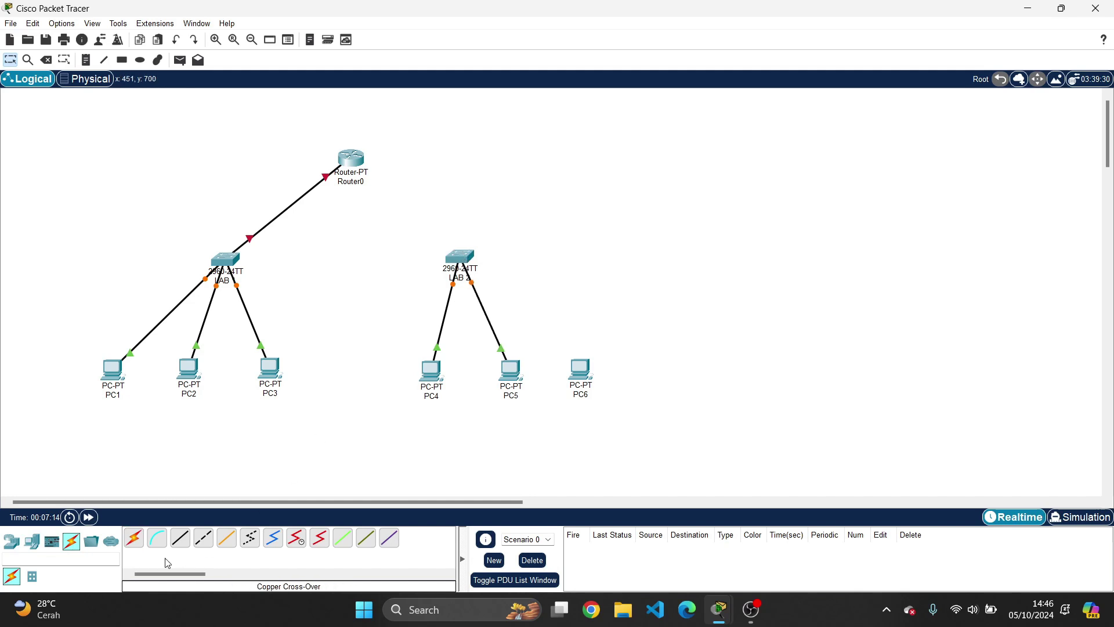
pyautogui.click(134, 539)
pyautogui.click(580, 369)
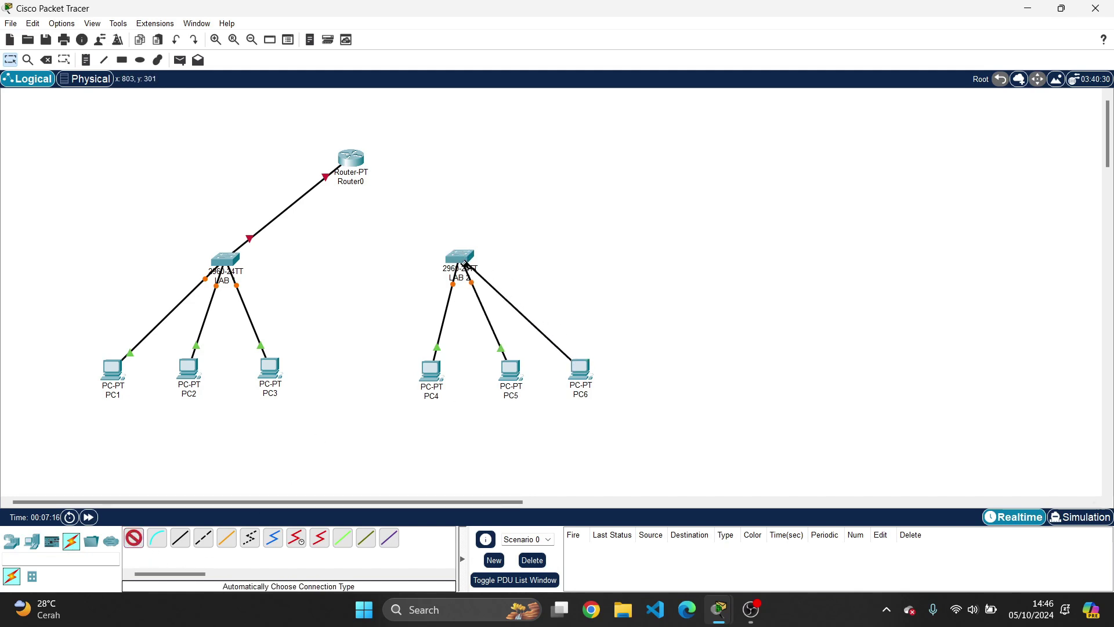
pyautogui.click(458, 253)
# Link the LAB 2 switch to Router0 with an automatically chosen connection
pyautogui.click(134, 538)
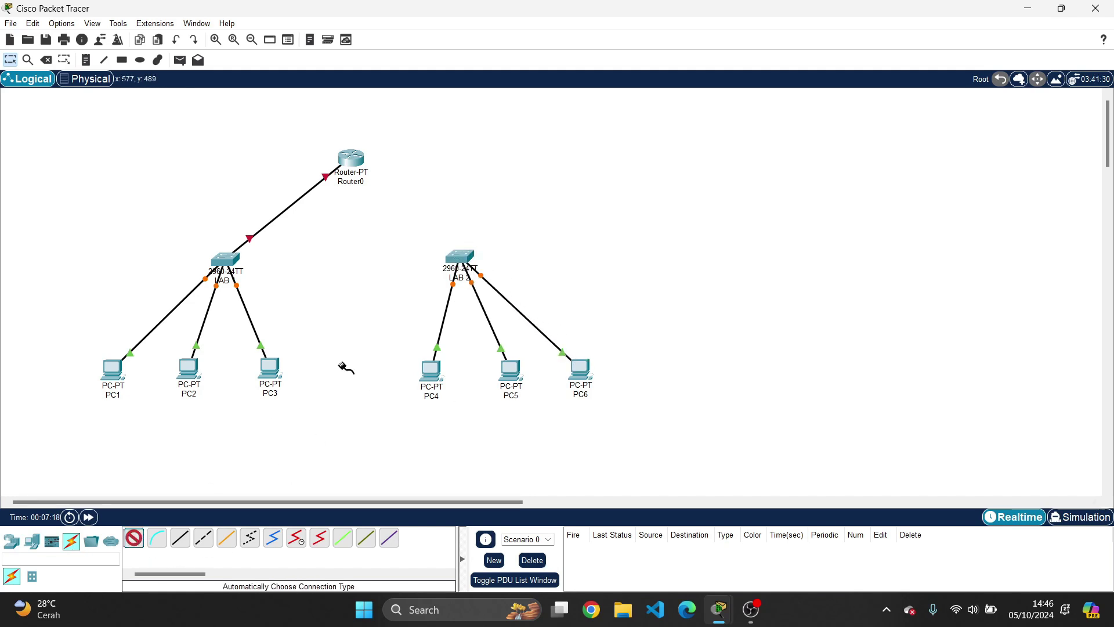
pyautogui.click(459, 257)
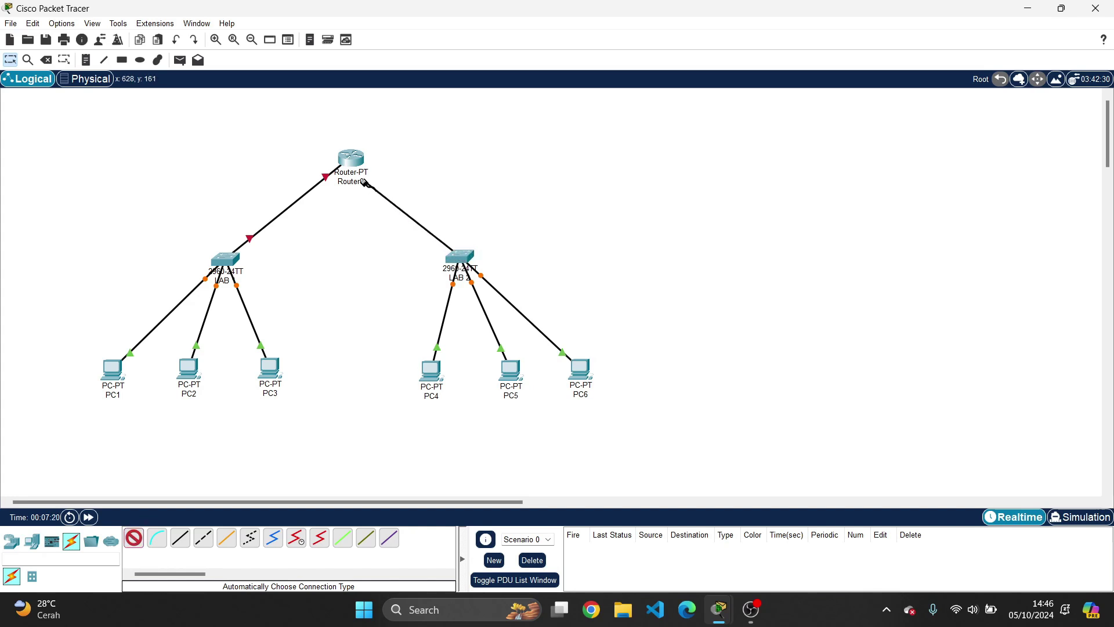
pyautogui.click(354, 165)
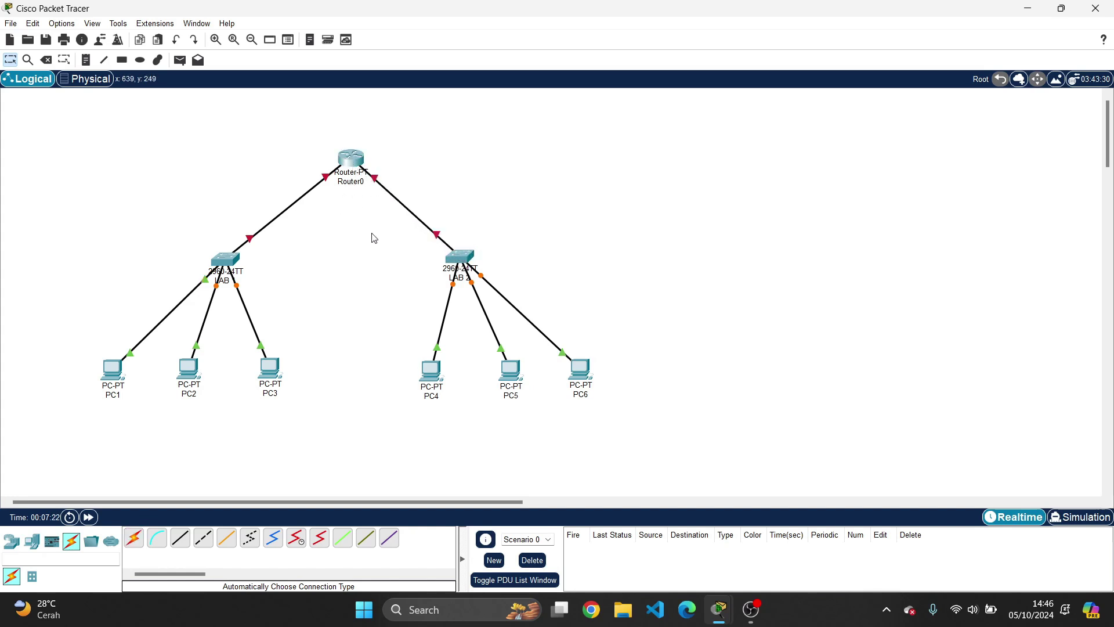
# Give Router0's FastEthernet0/0 interface the address 192.168.1.62 with subnet mask 255.255.255.192 and turn its port on
pyautogui.click(352, 158)
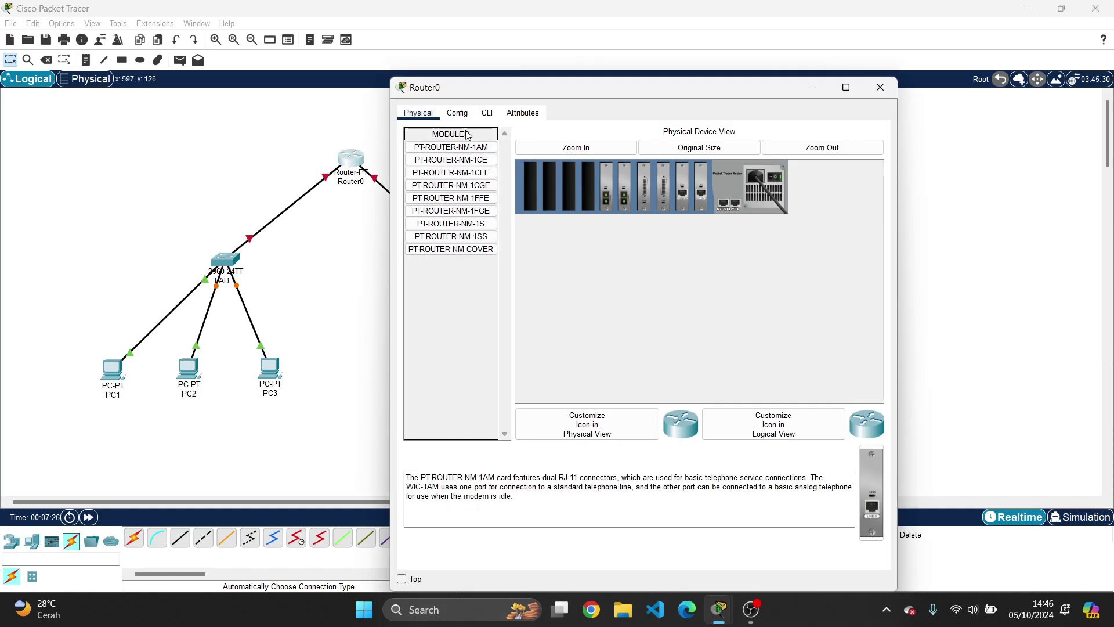
pyautogui.click(457, 114)
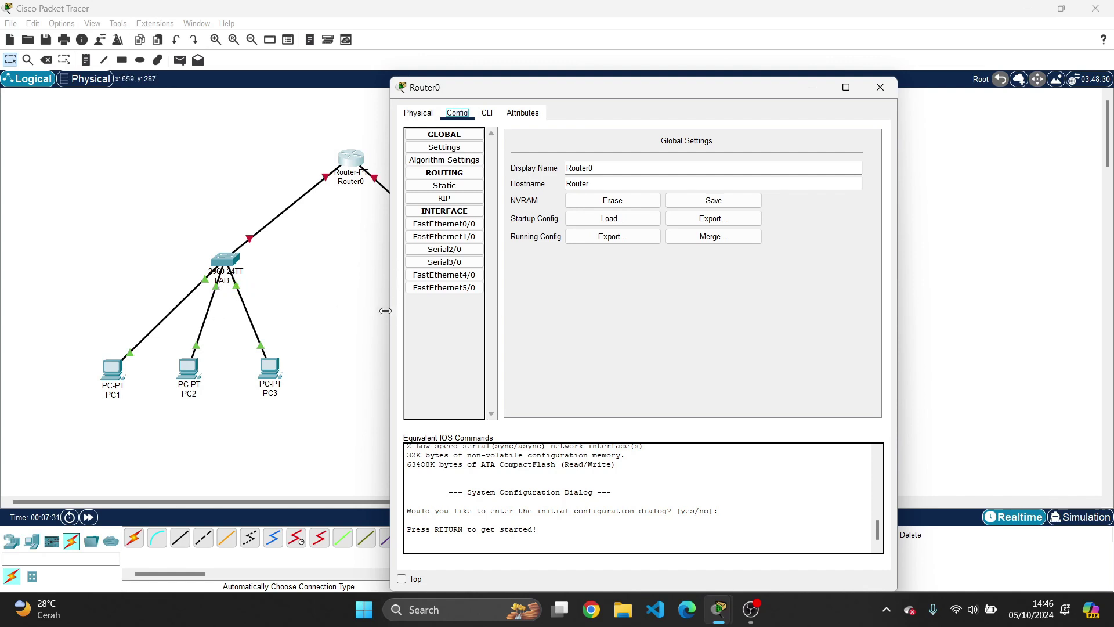
pyautogui.click(459, 226)
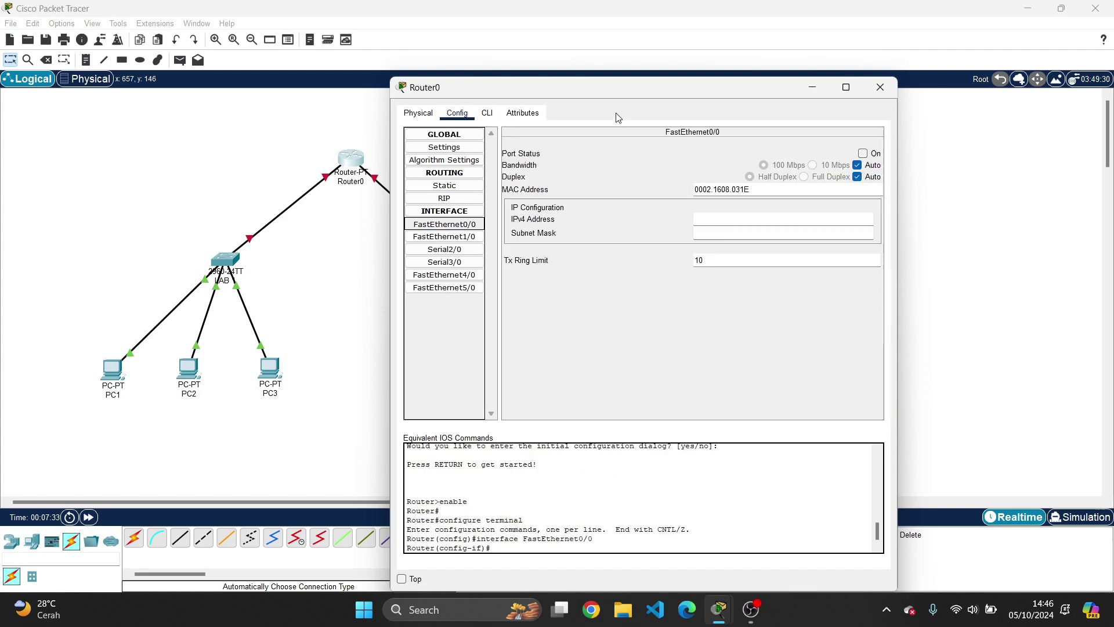
pyautogui.moveTo(582, 89); pyautogui.dragTo(740, 51)
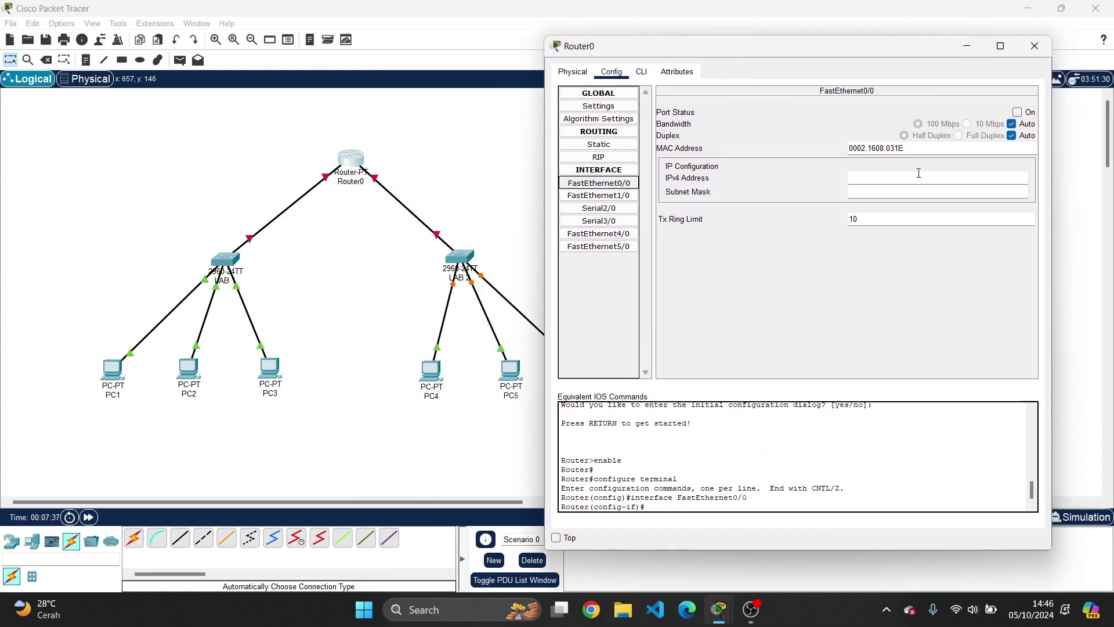
pyautogui.click(914, 175)
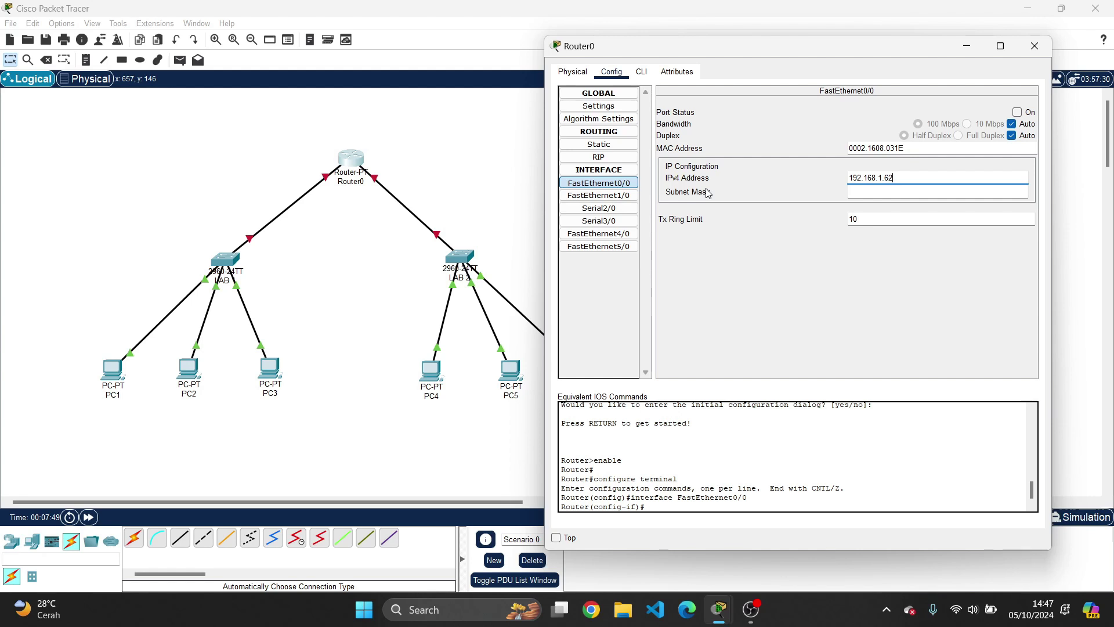
pyautogui.click(911, 196)
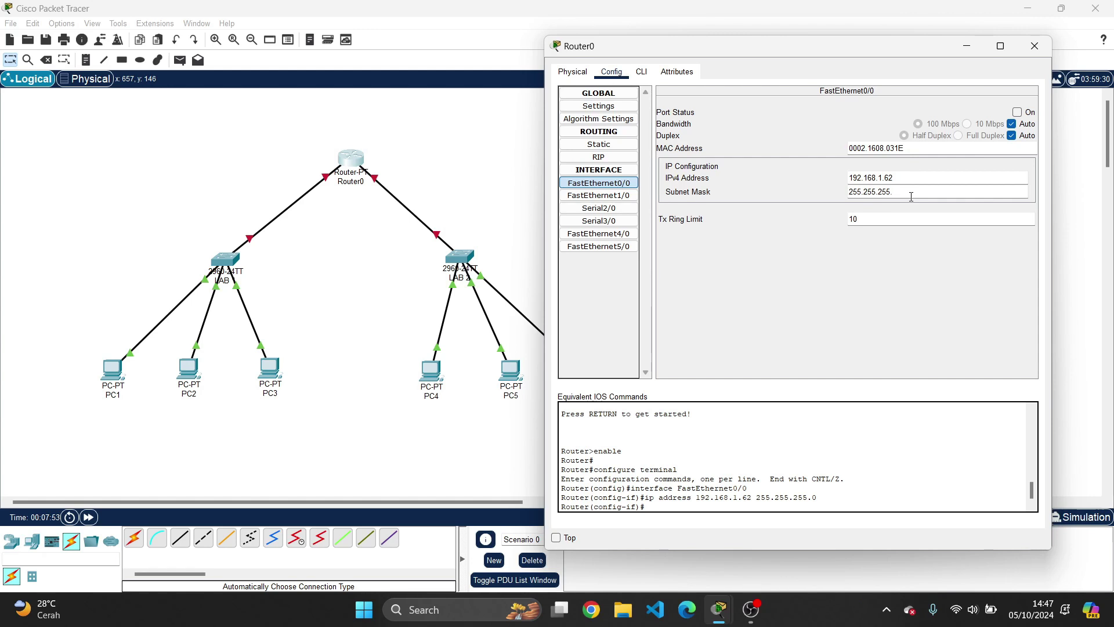
pyautogui.write('192')
pyautogui.press('Tab')
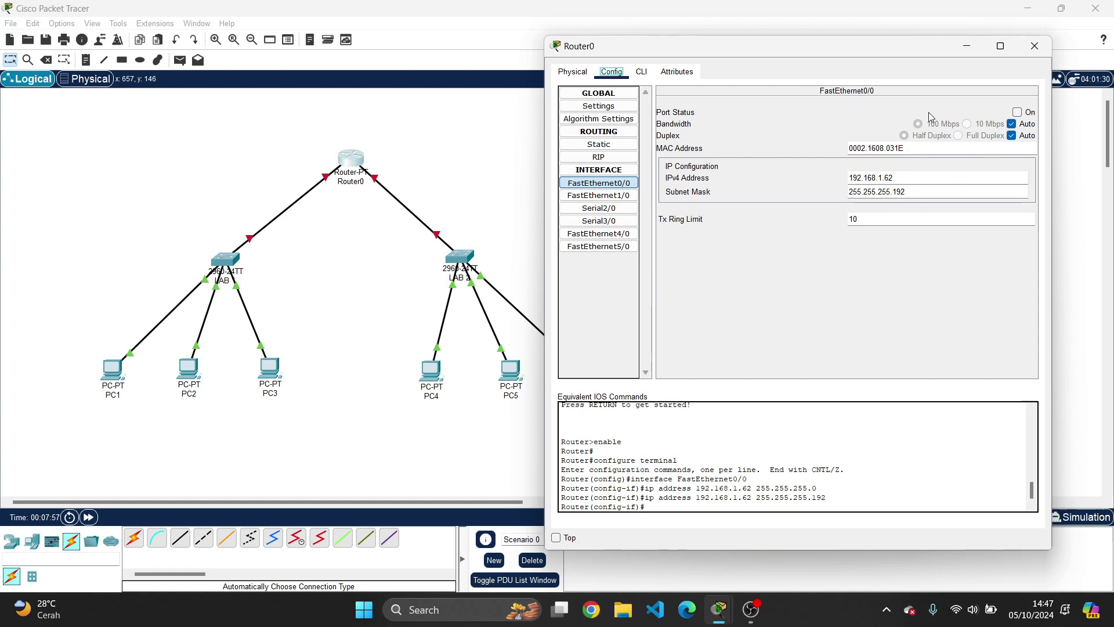
pyautogui.click(1017, 113)
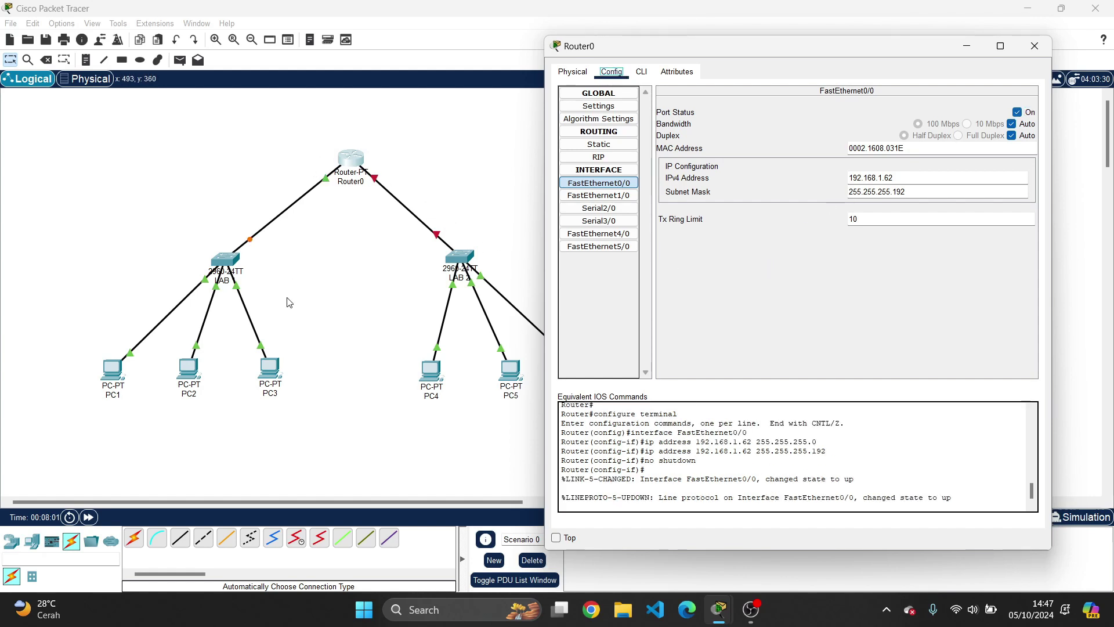
pyautogui.click(484, 191)
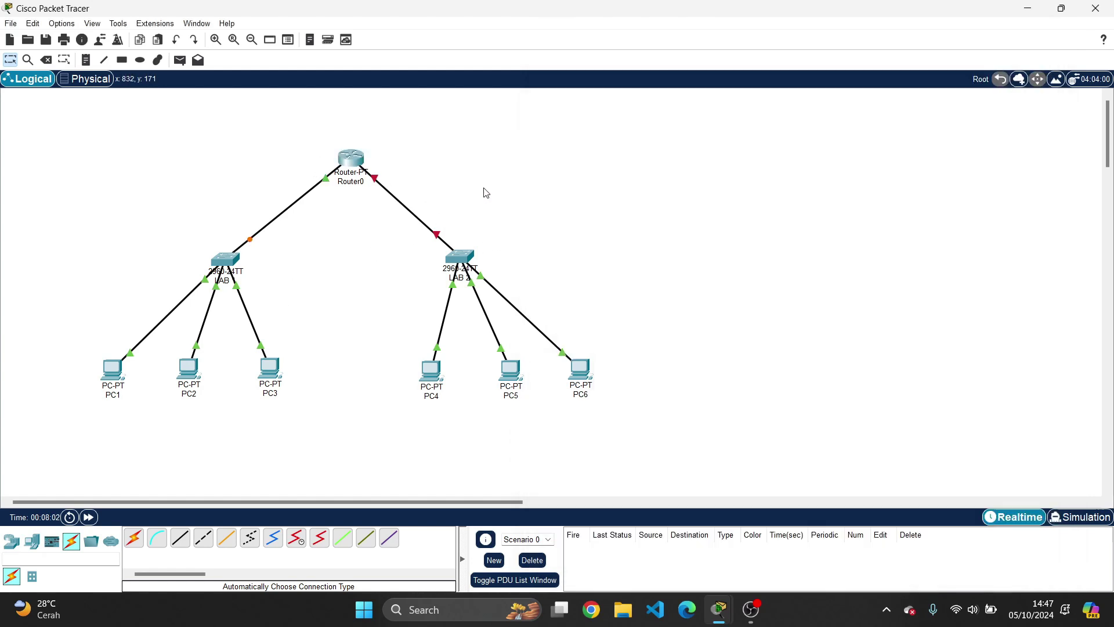
# Give Router0's FastEthernet1/0 interface the address 192.168.1.126 with subnet mask 255.255.255.192 and turn its port on
pyautogui.click(350, 159)
pyautogui.click(607, 198)
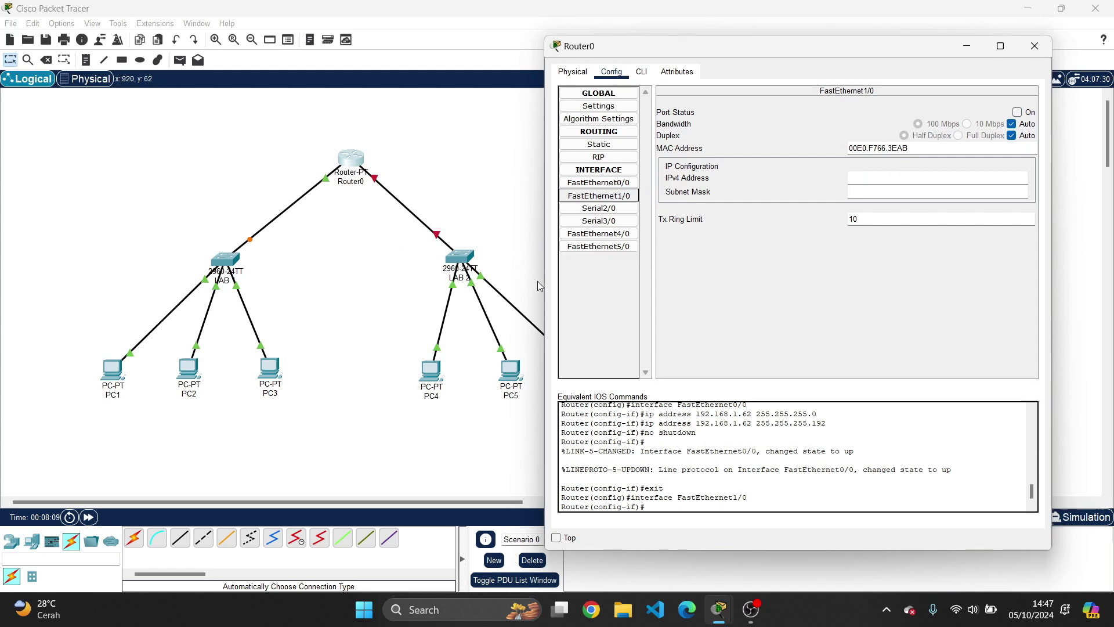
pyautogui.click(943, 179)
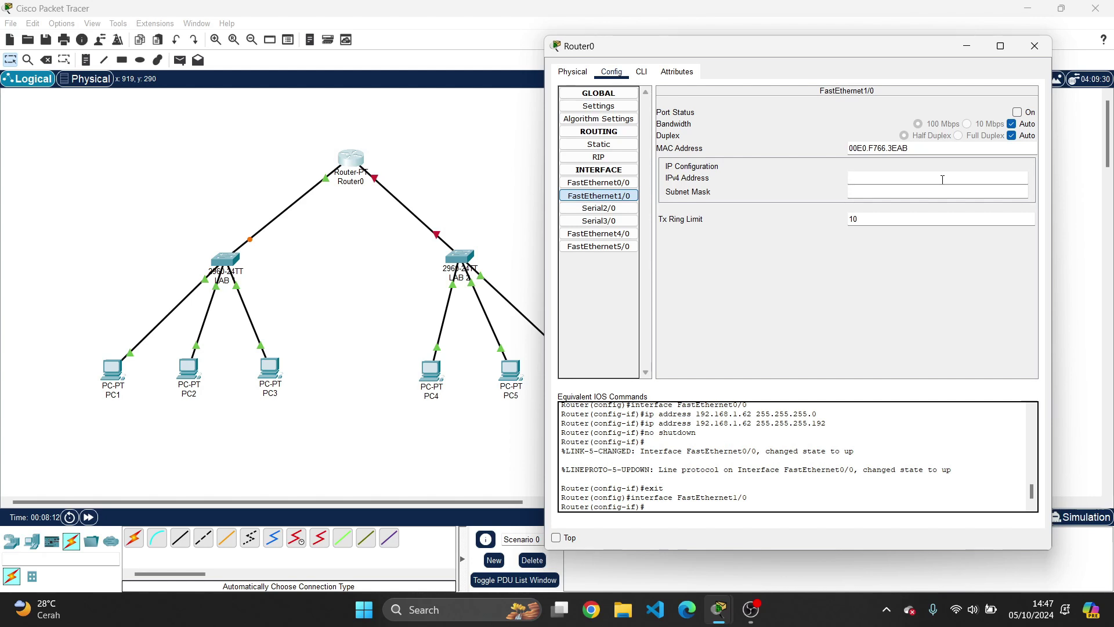
pyautogui.write('192.168.1.126')
pyautogui.click(917, 194)
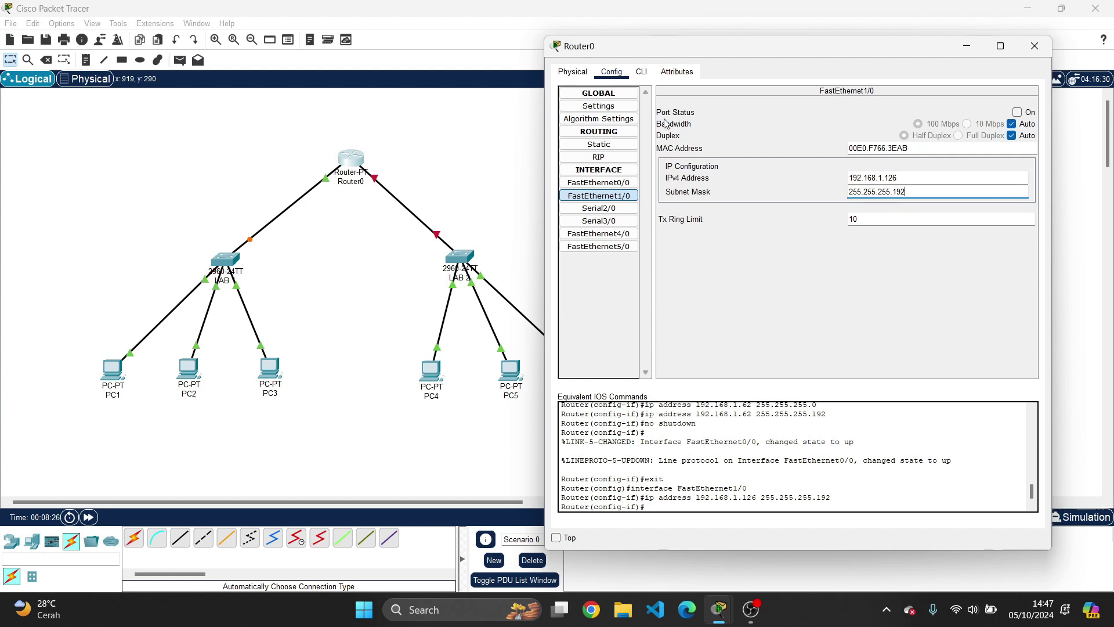
pyautogui.click(1020, 114)
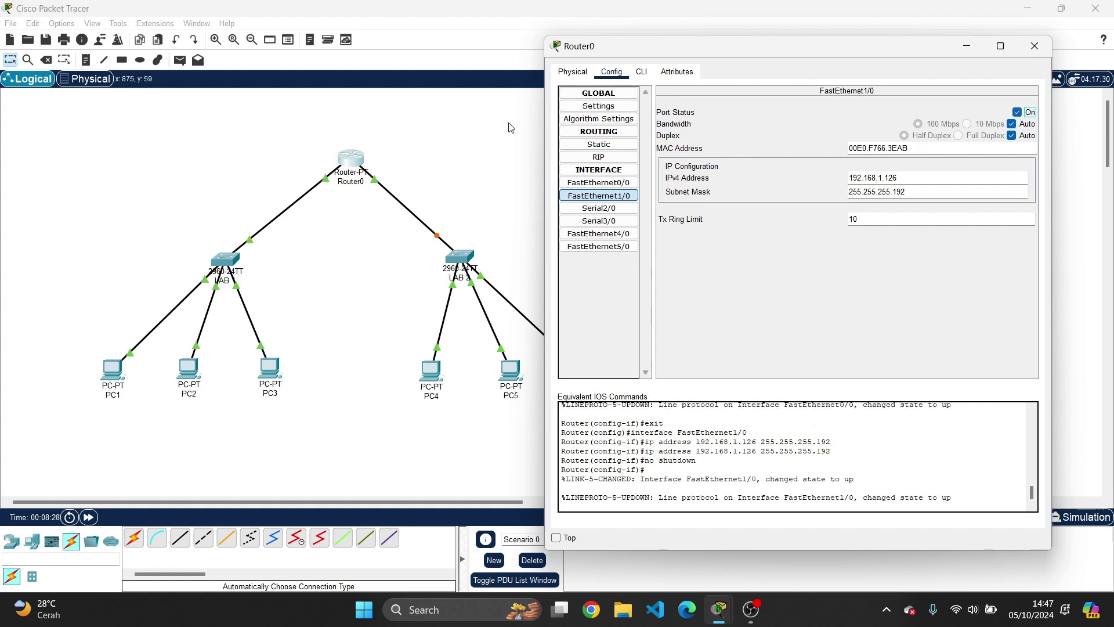
pyautogui.click(458, 175)
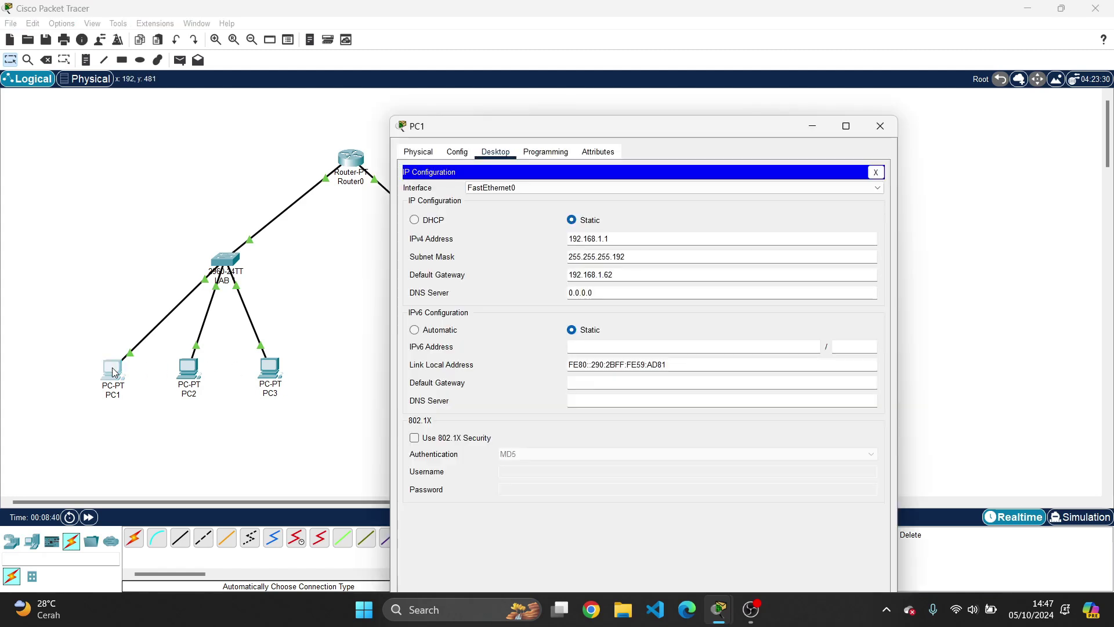
# Trace the route from PC1 to 192.168.1.65 with tracert in its command prompt, then close PC1's window
pyautogui.click(113, 371)
pyautogui.click(547, 153)
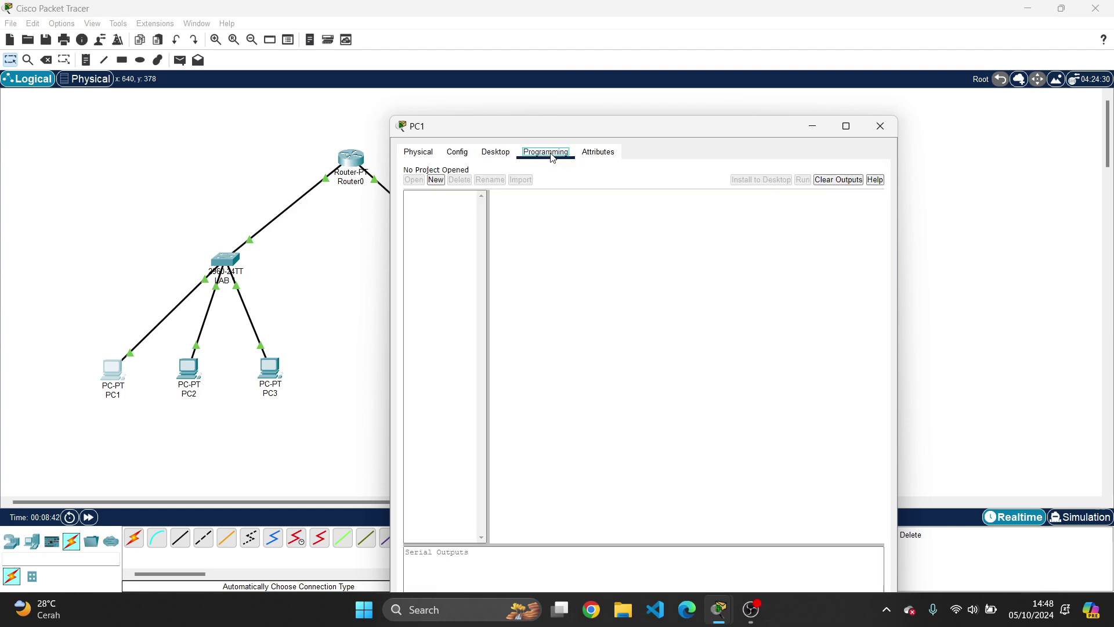
pyautogui.click(483, 154)
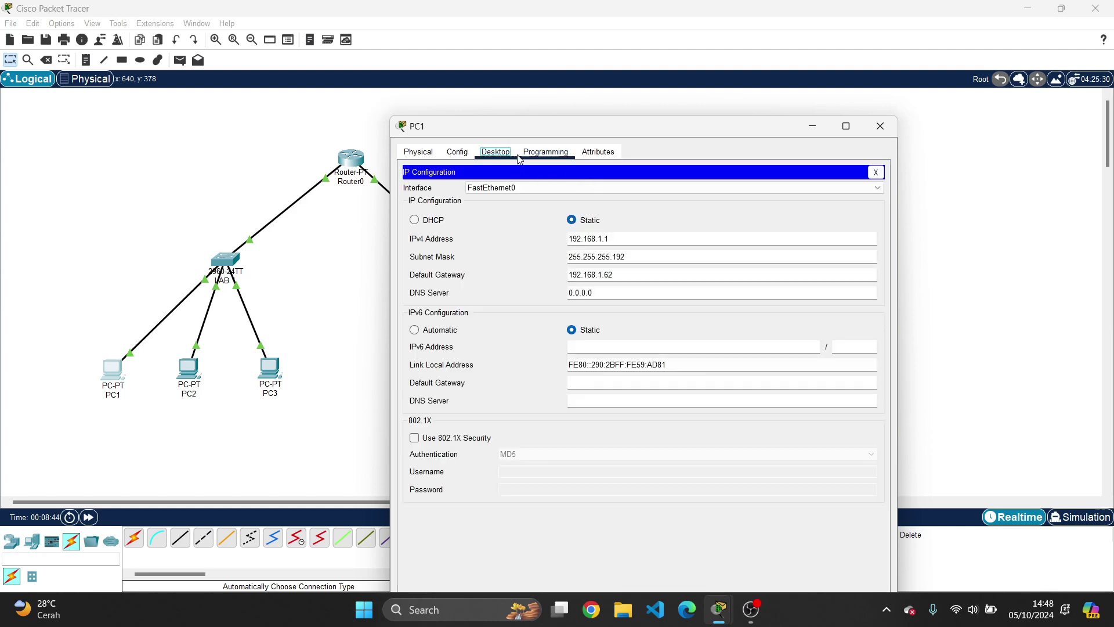
pyautogui.click(876, 171)
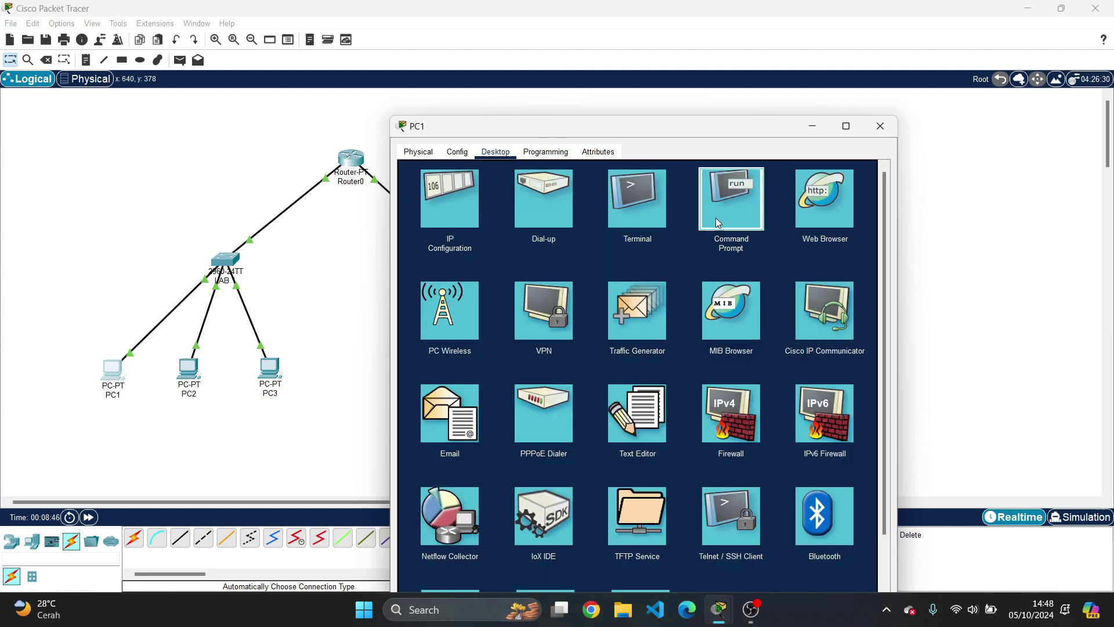
pyautogui.click(730, 191)
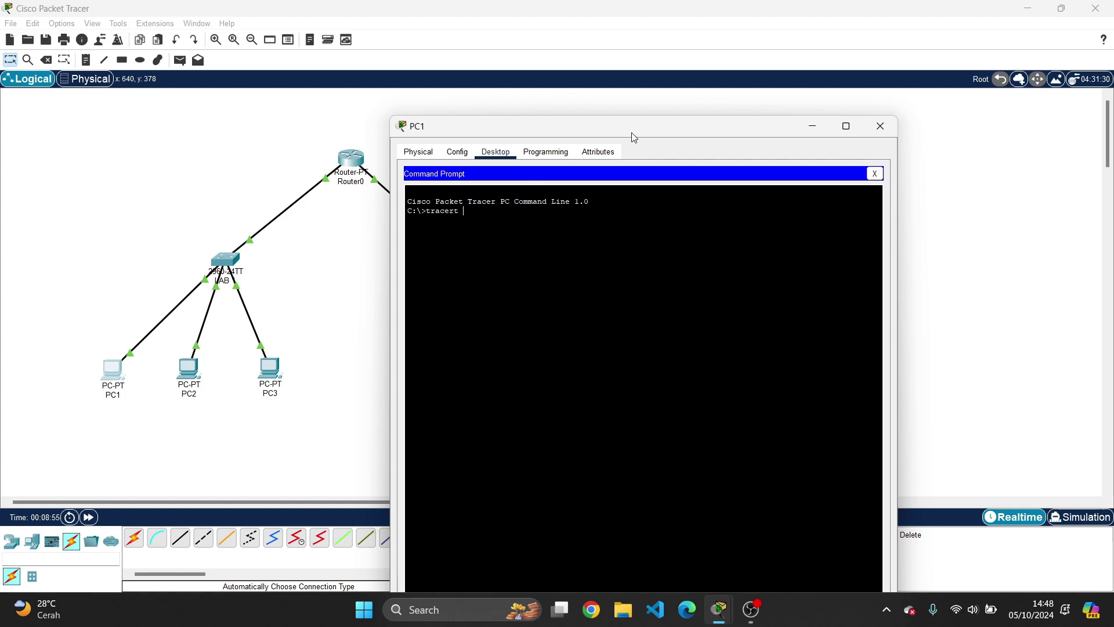
pyautogui.write('192.168.1.65')
pyautogui.press('Return')
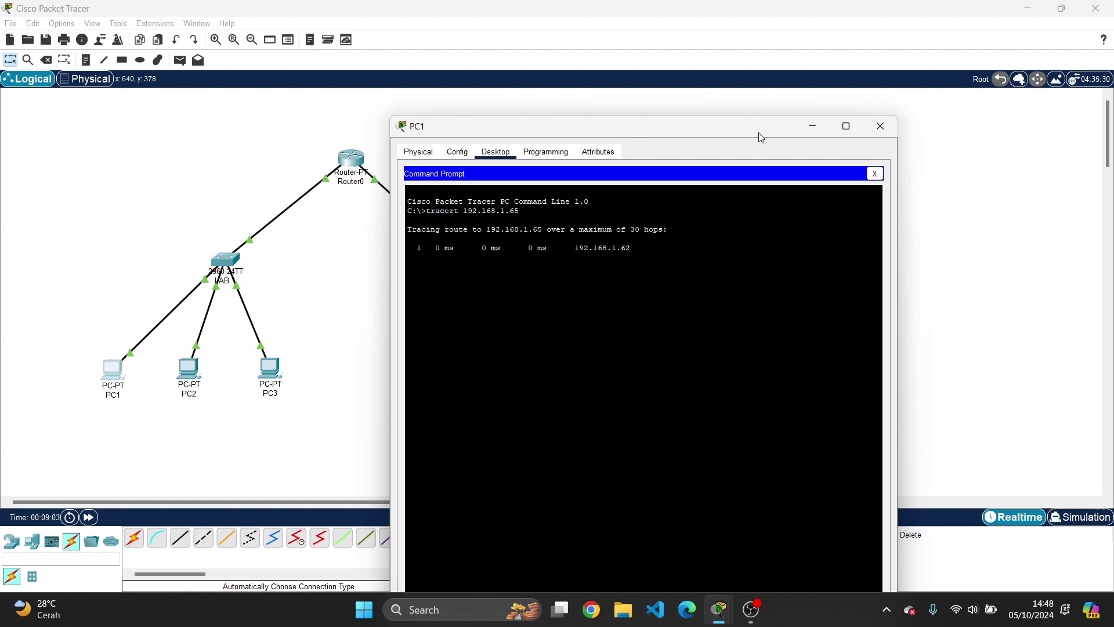
pyautogui.moveTo(747, 127)
pyautogui.mouseDown()
pyautogui.moveTo(765, 79)
pyautogui.moveTo(834, 83)
pyautogui.moveTo(823, 83)
pyautogui.mouseUp()
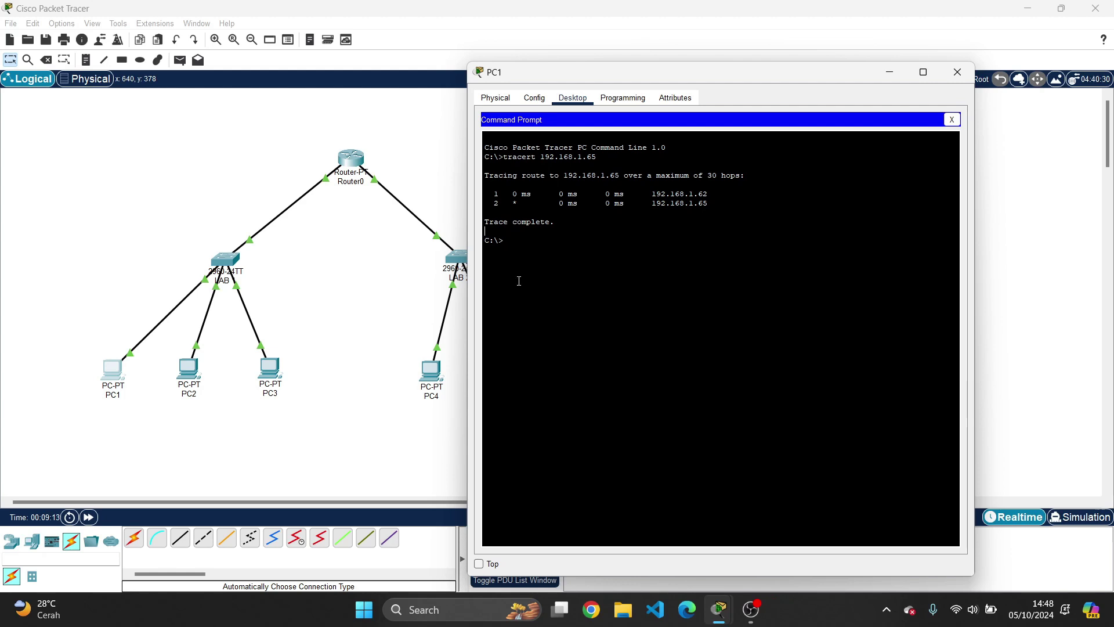
pyautogui.click(958, 75)
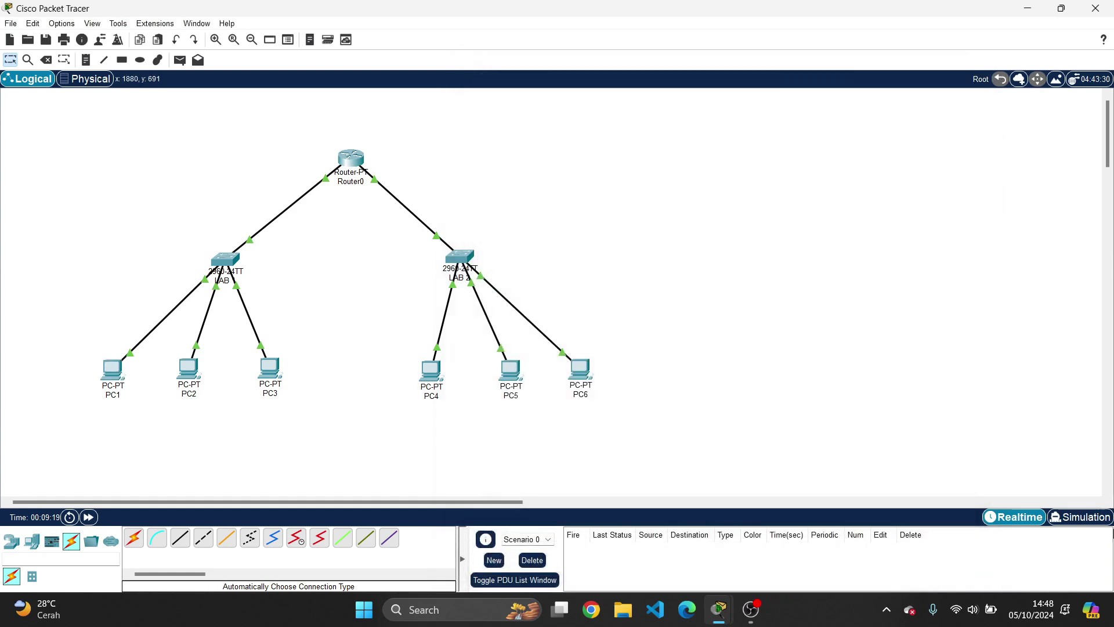
# Switch to simulation mode and filter the visible events down to ICMP only
pyautogui.click(1097, 519)
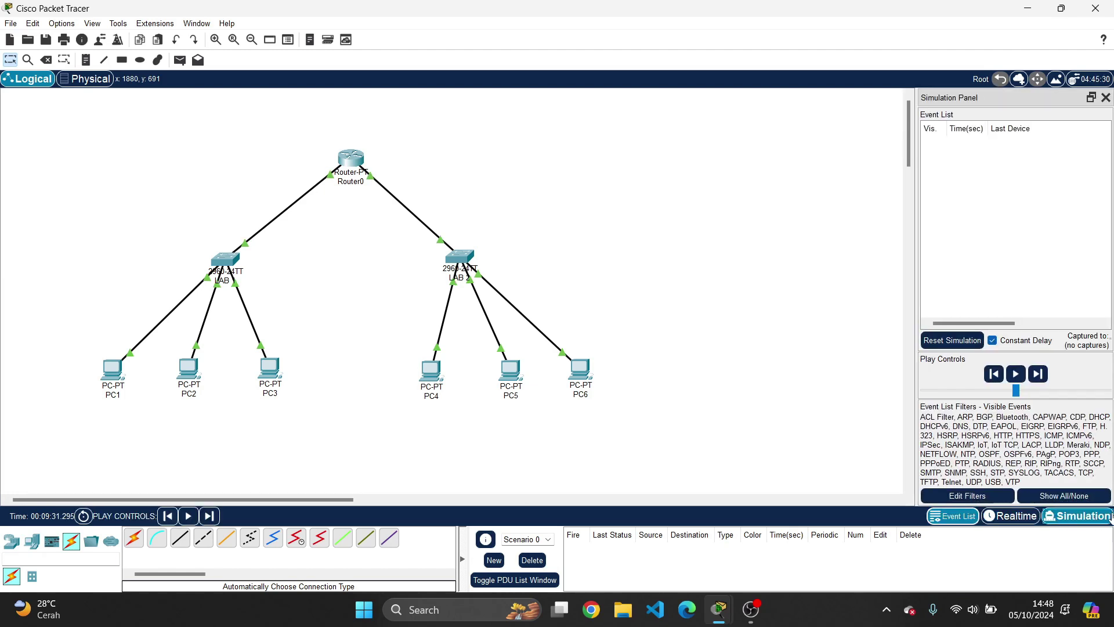
pyautogui.click(975, 497)
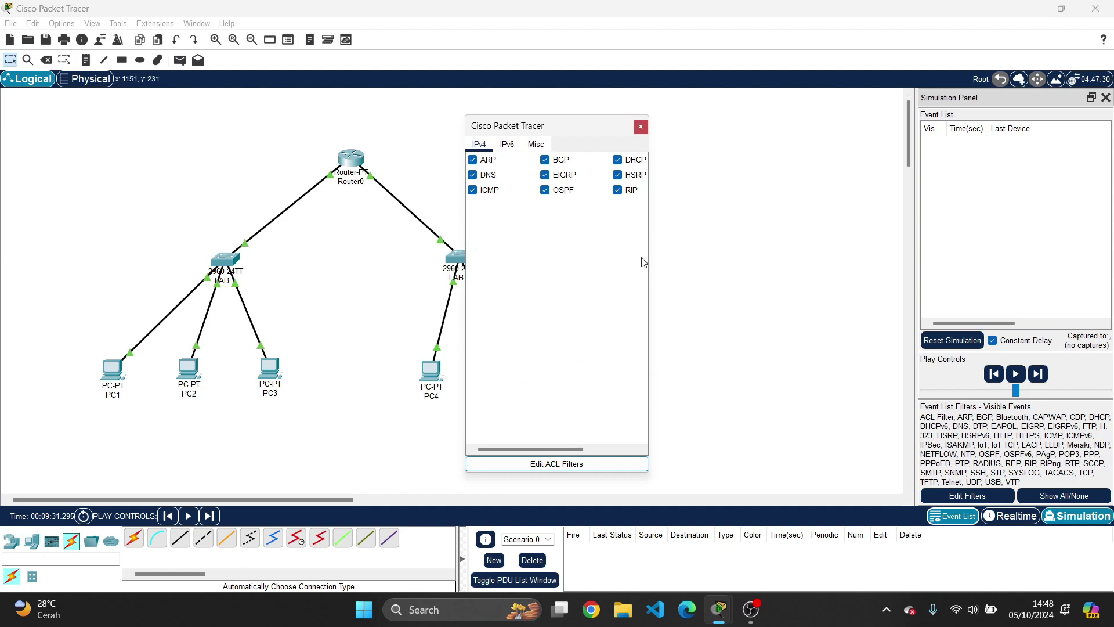
pyautogui.click(1077, 500)
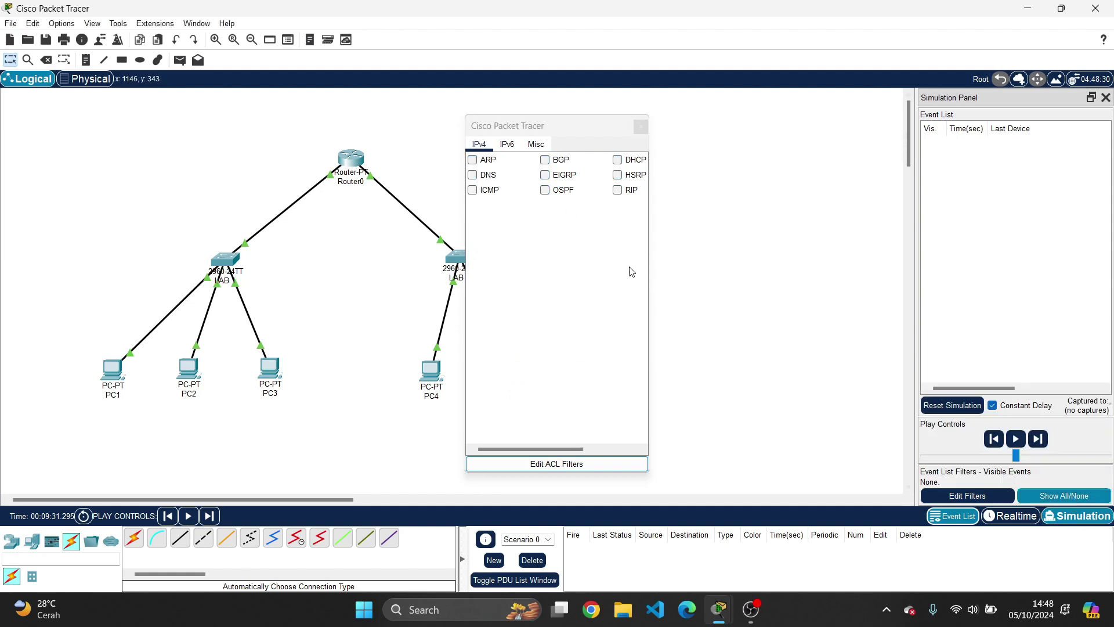
pyautogui.click(509, 145)
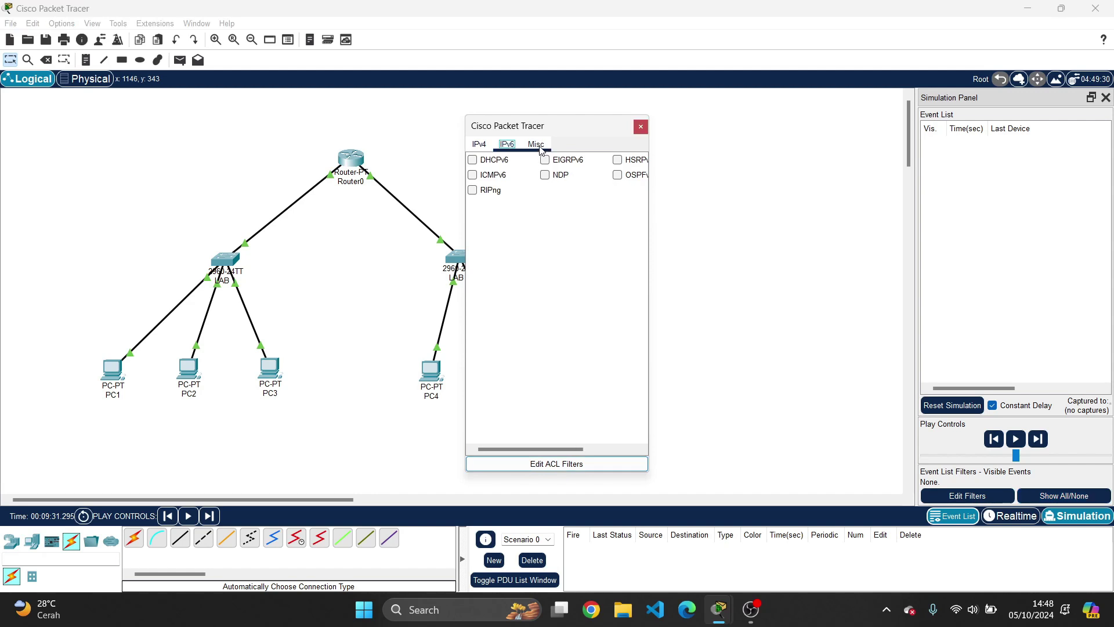
pyautogui.click(535, 144)
pyautogui.click(480, 144)
pyautogui.click(478, 192)
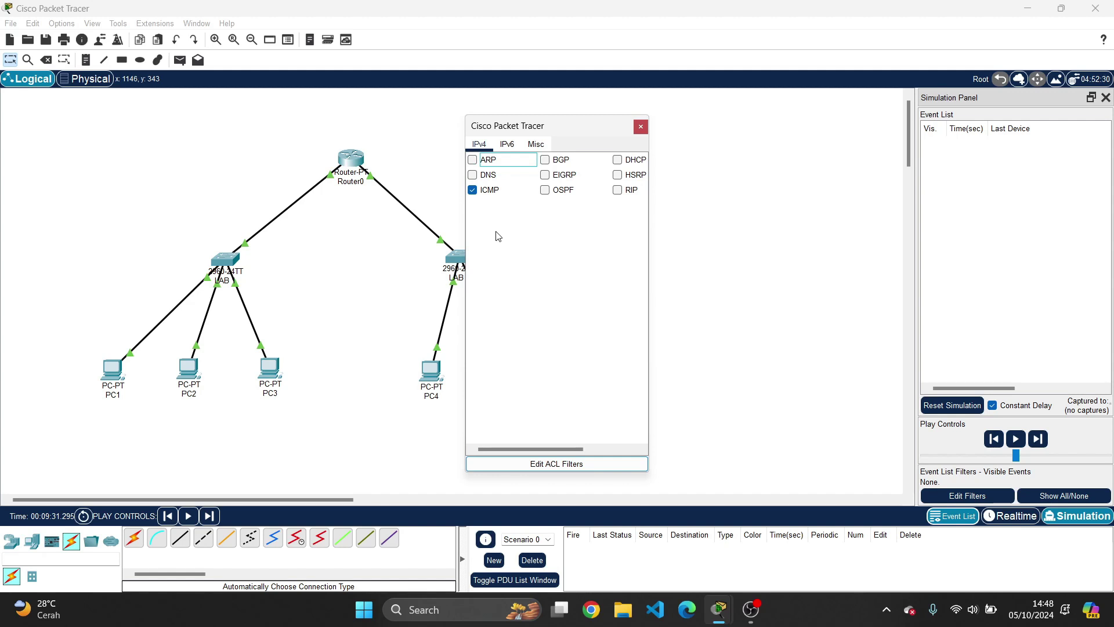
pyautogui.click(723, 293)
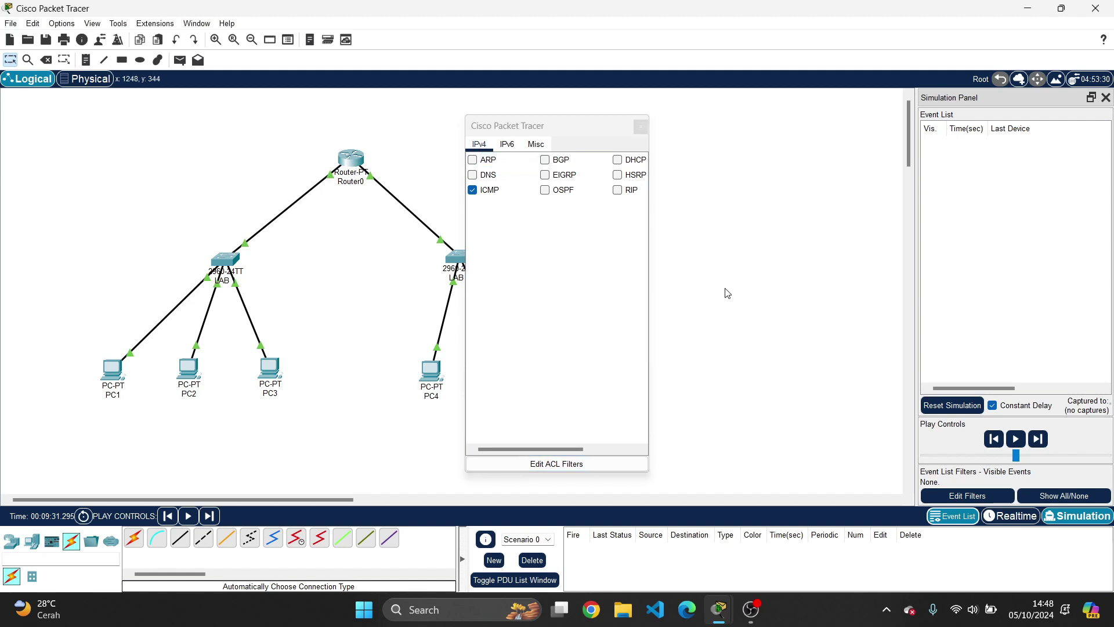
pyautogui.click(640, 127)
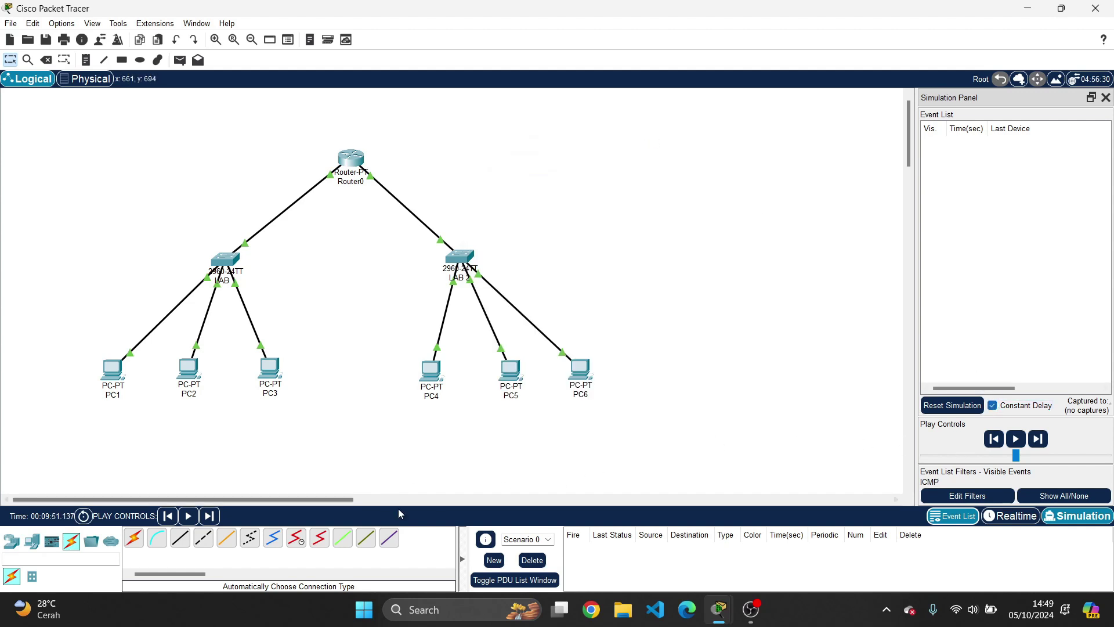
# Add a simple PDU with PC1 as source and PC3 as destination
pyautogui.click(179, 60)
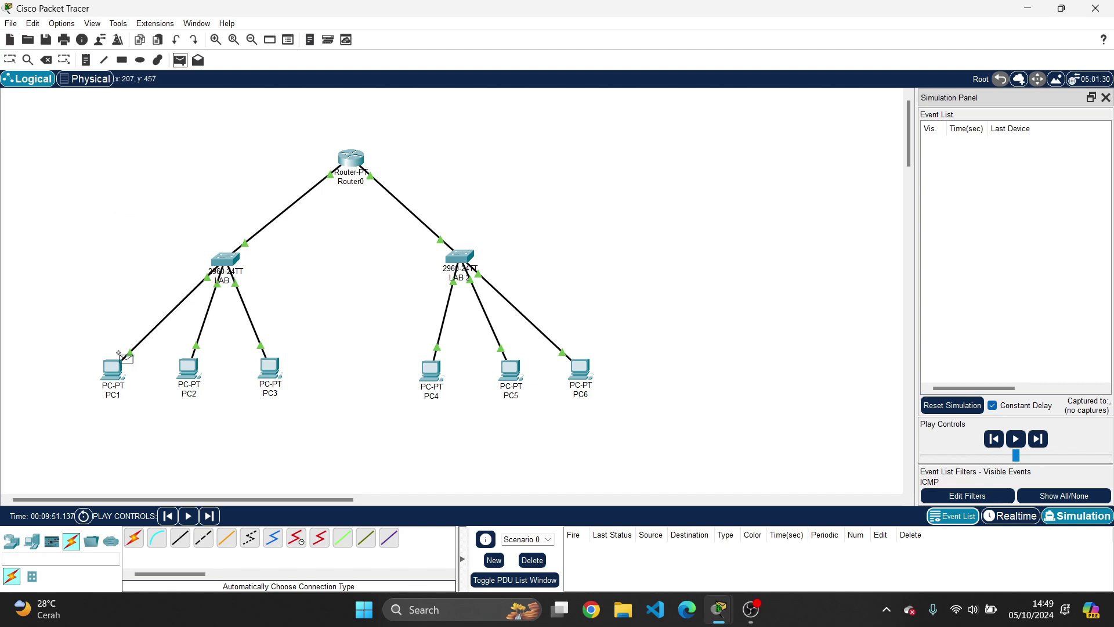
pyautogui.click(113, 372)
pyautogui.click(281, 380)
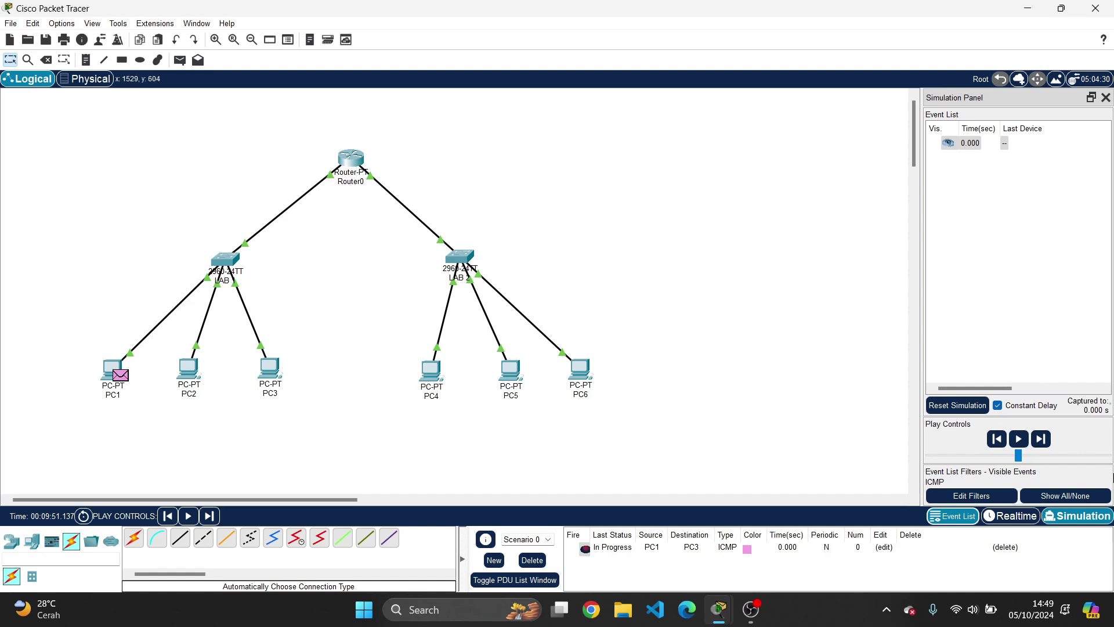
# Turn off the constant delay and advance the simulation event by event until PC3's reply reaches PC1
pyautogui.click(1041, 440)
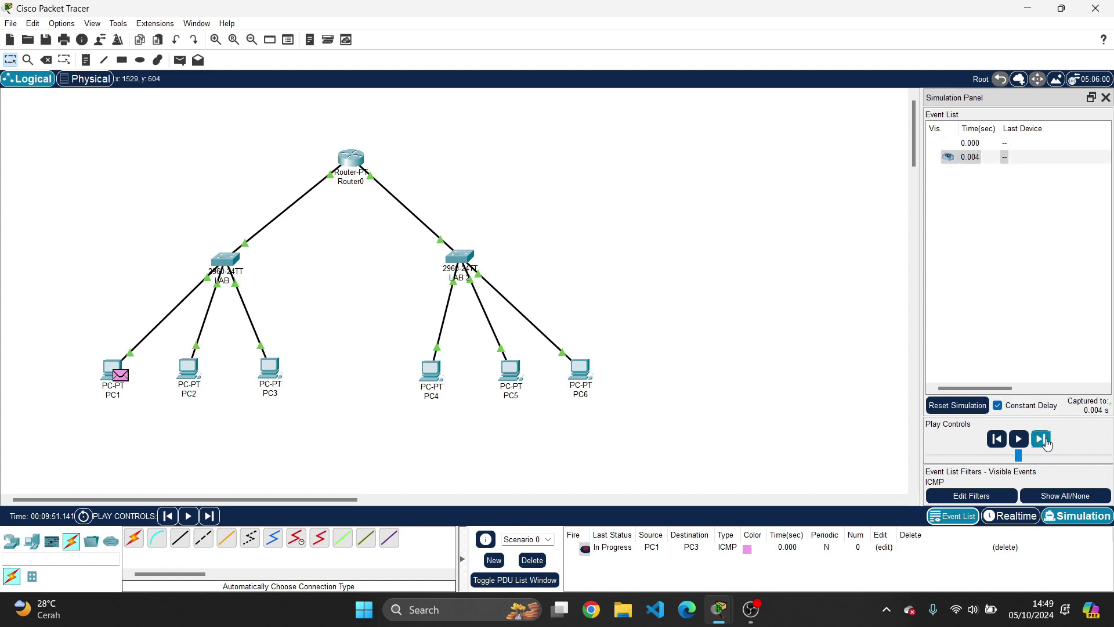
pyautogui.click(998, 405)
pyautogui.click(1041, 439)
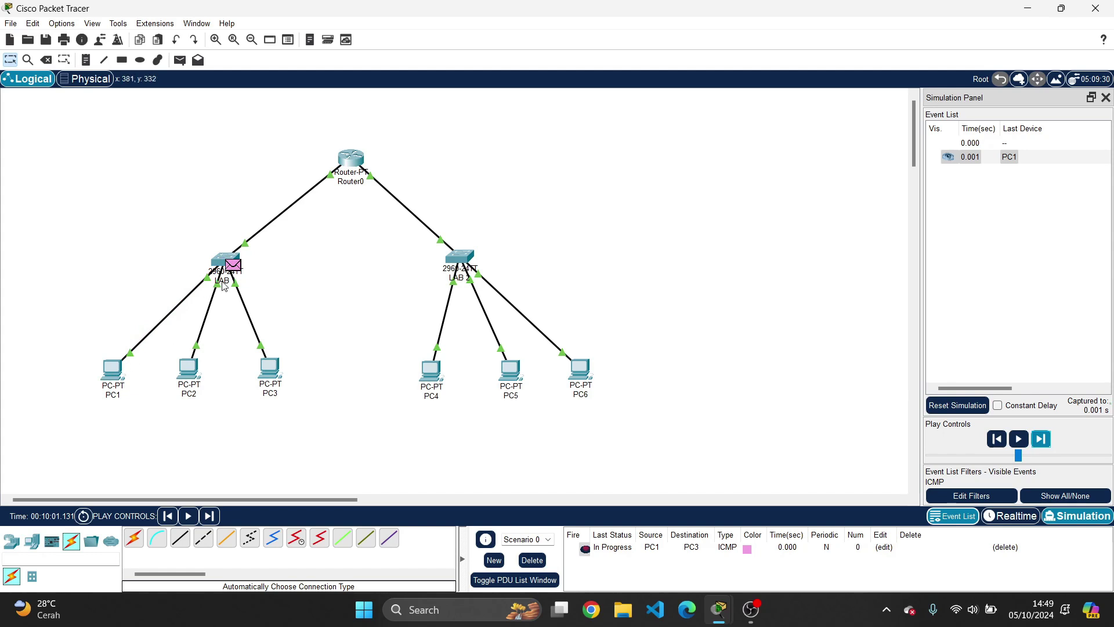
pyautogui.moveTo(236, 273)
pyautogui.click(1044, 441)
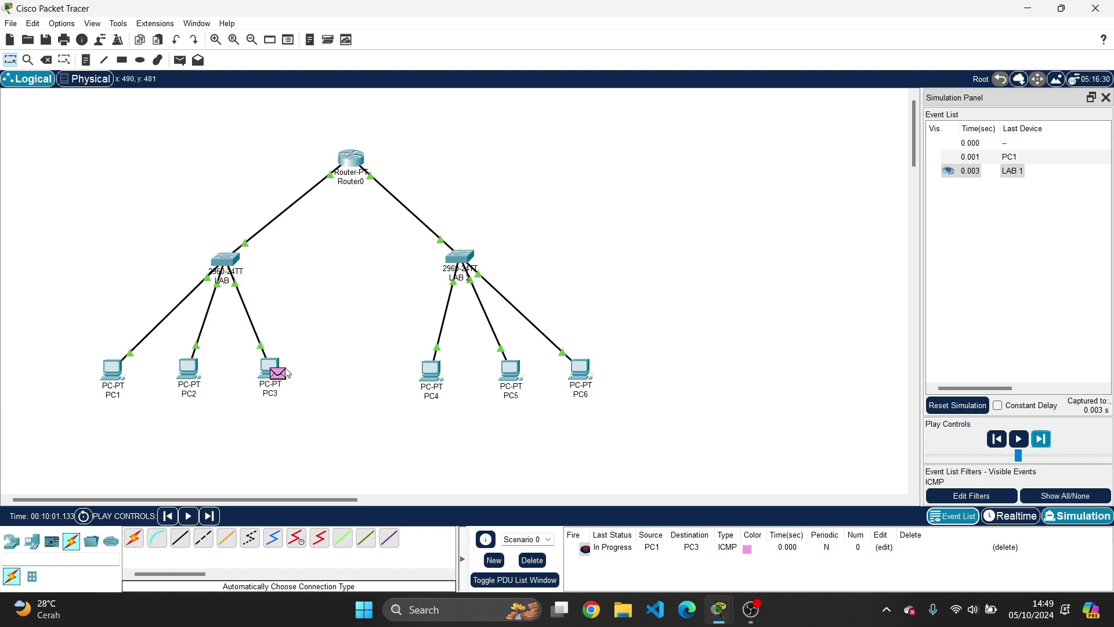
pyautogui.moveTo(288, 374)
pyautogui.click(1047, 442)
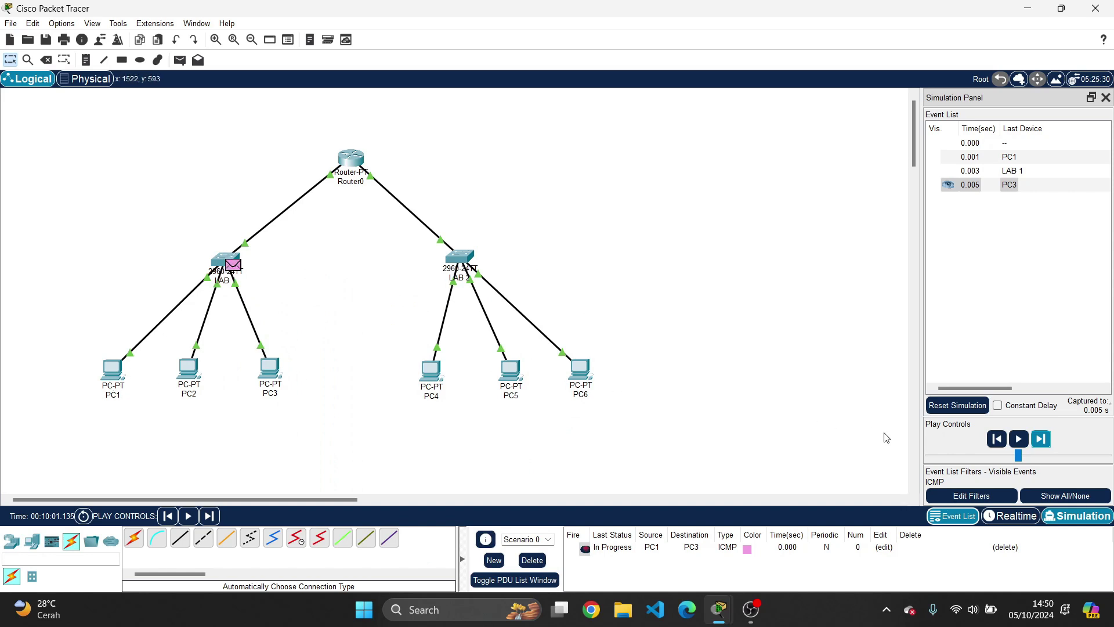
pyautogui.click(1041, 439)
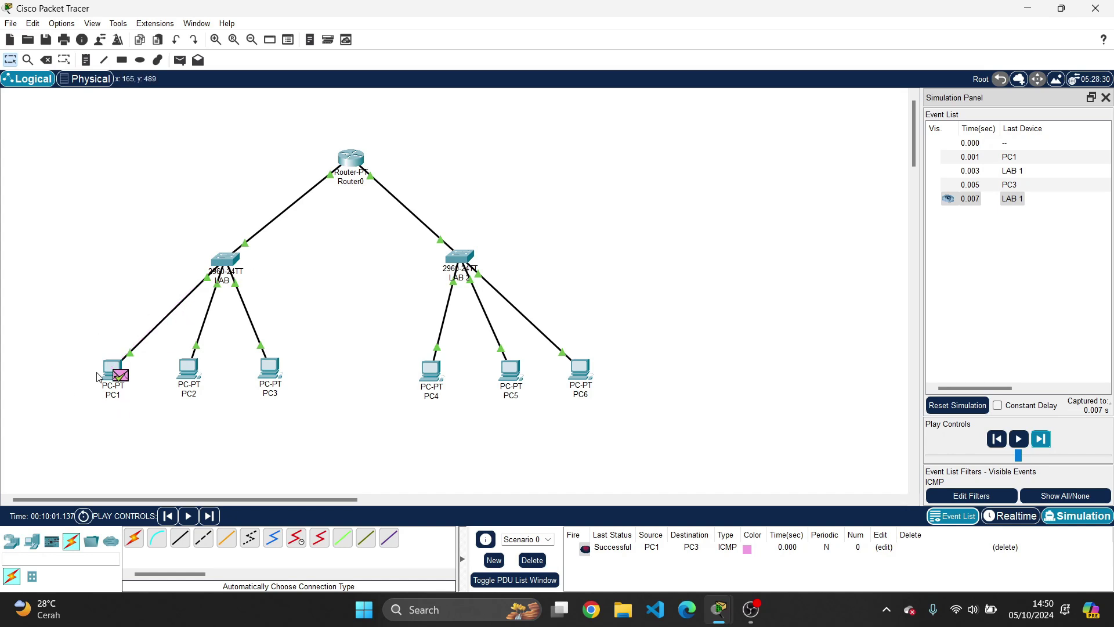
# Delete the current PDU scenario and add a simple PDU from PC1 to PC4
pyautogui.click(532, 560)
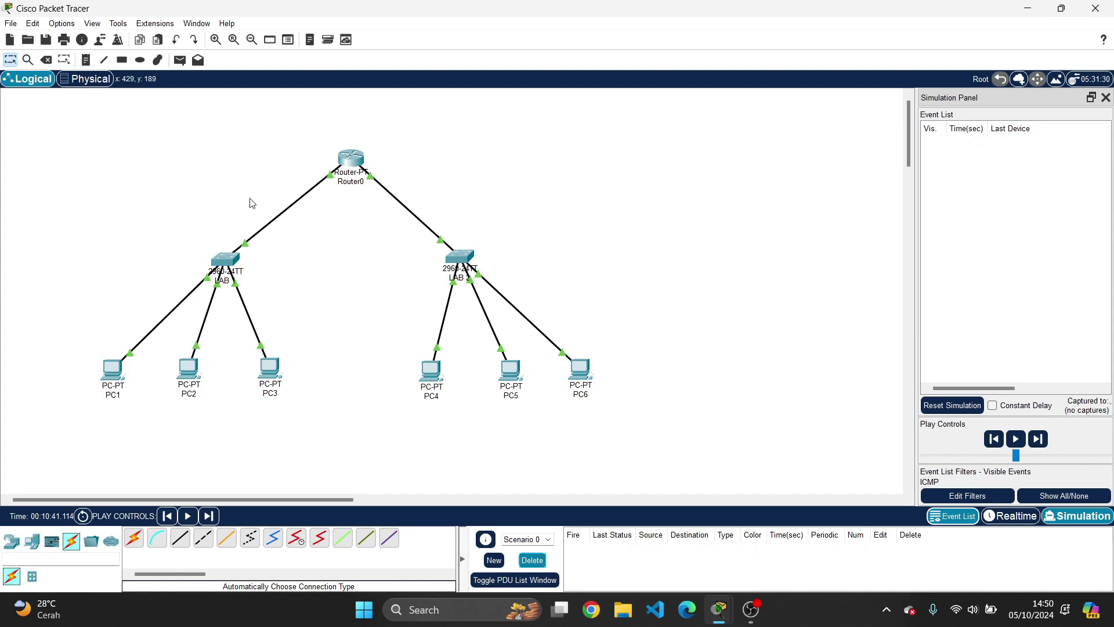
pyautogui.click(180, 60)
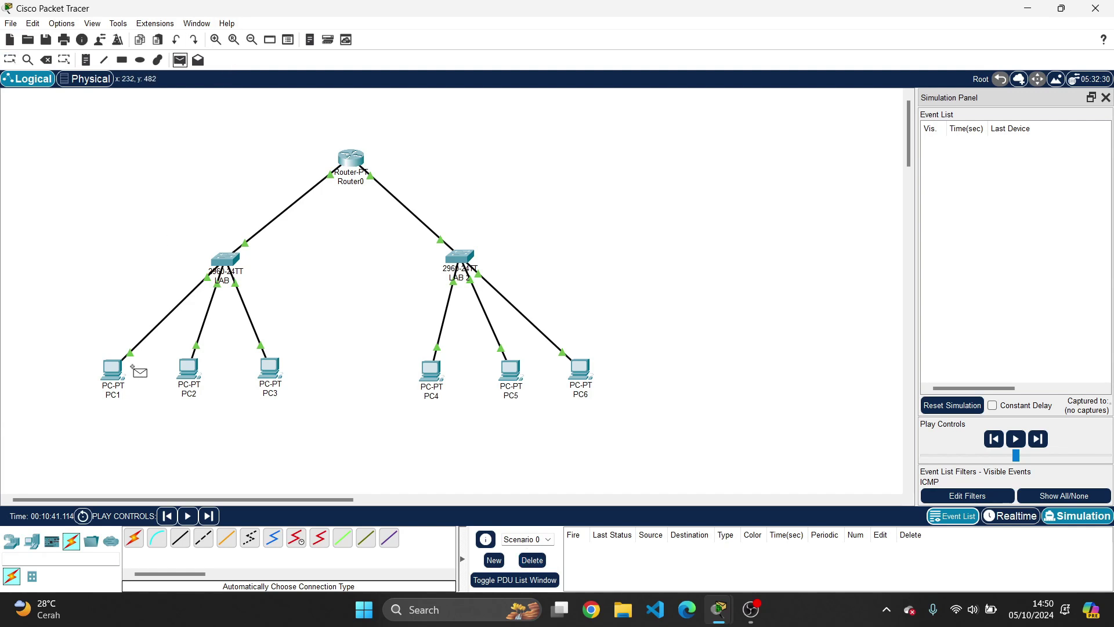
pyautogui.click(112, 369)
pyautogui.click(434, 367)
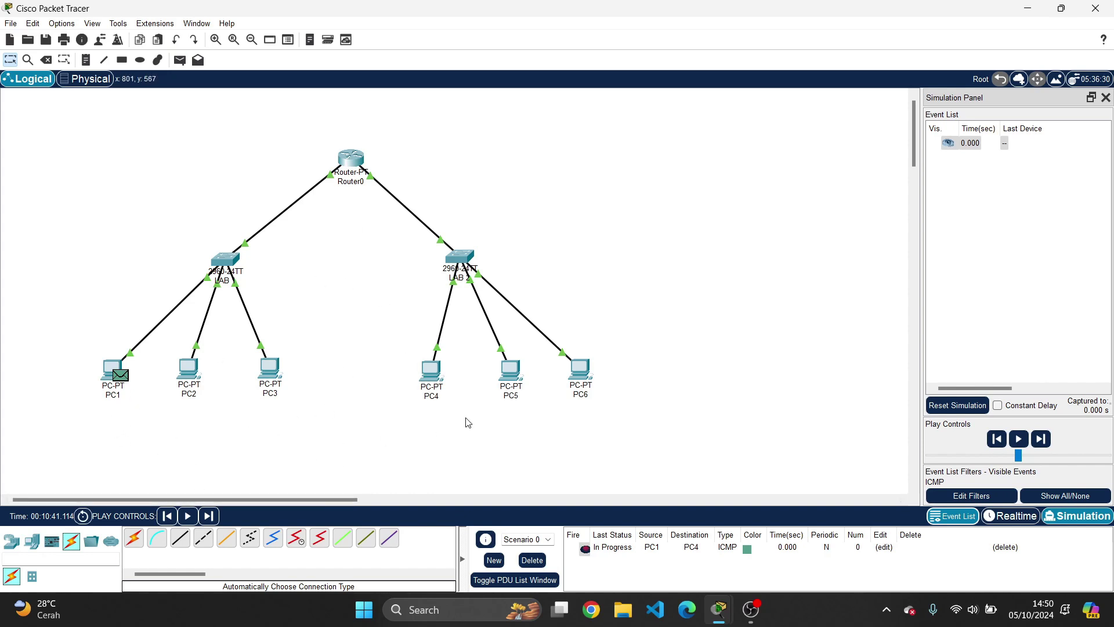
# Advance the simulation event by event to follow the packet from PC1 to PC4 and its reply back to PC1
pyautogui.click(1046, 445)
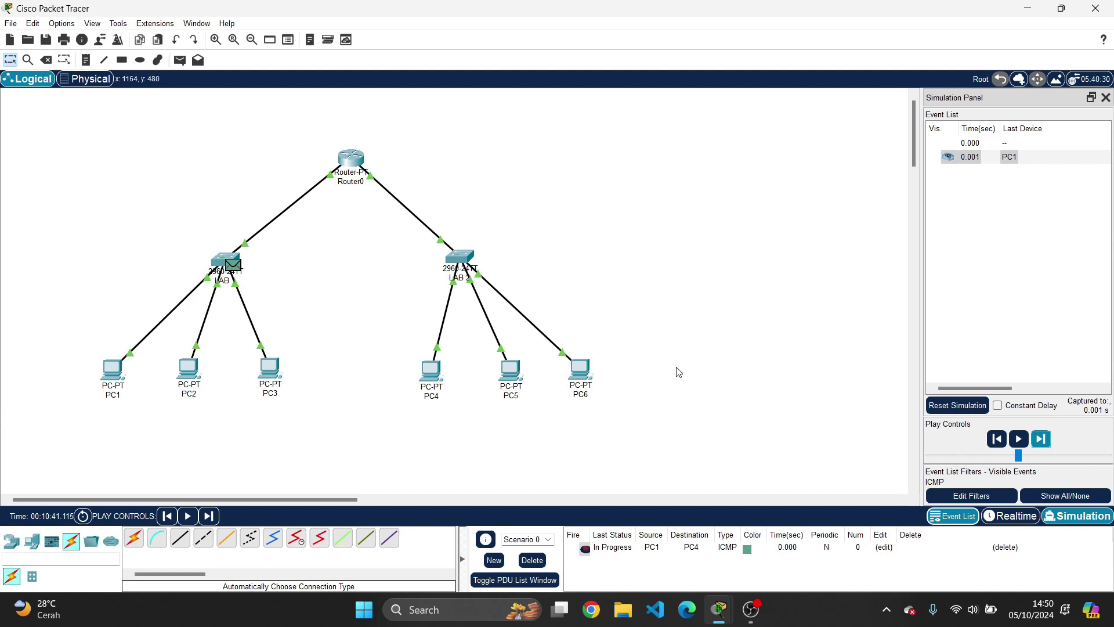
pyautogui.click(1041, 439)
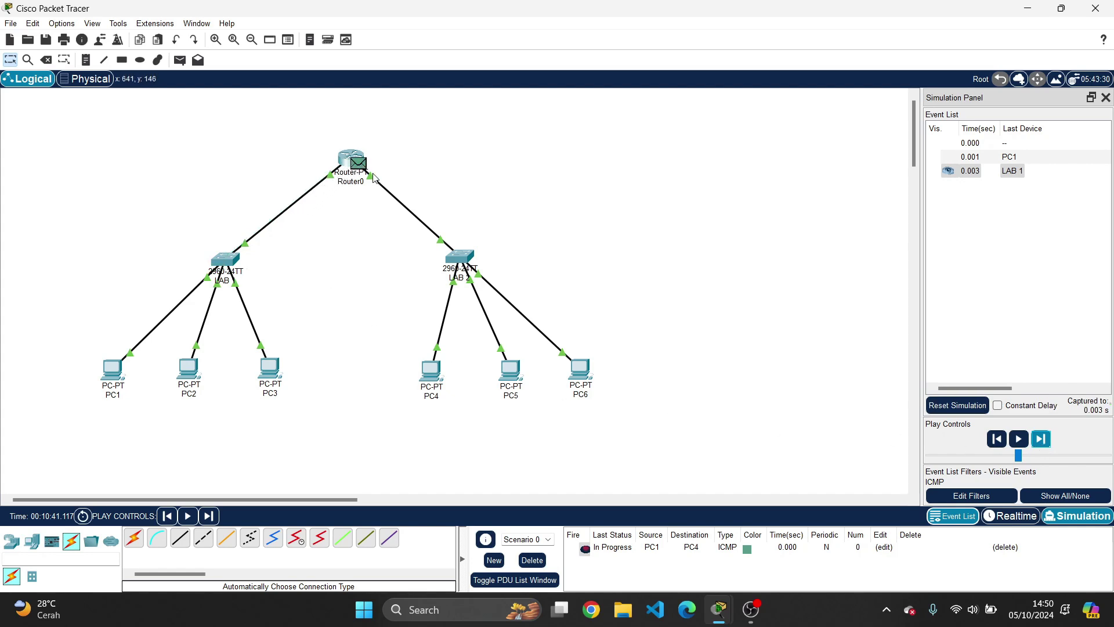
pyautogui.click(1041, 440)
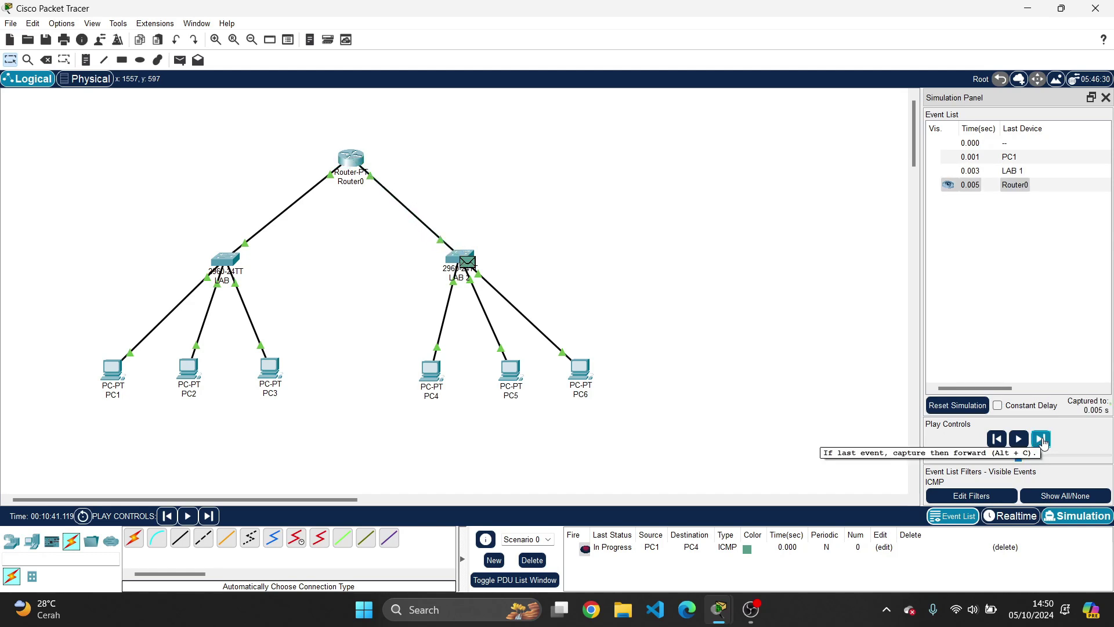
pyautogui.click(1041, 439)
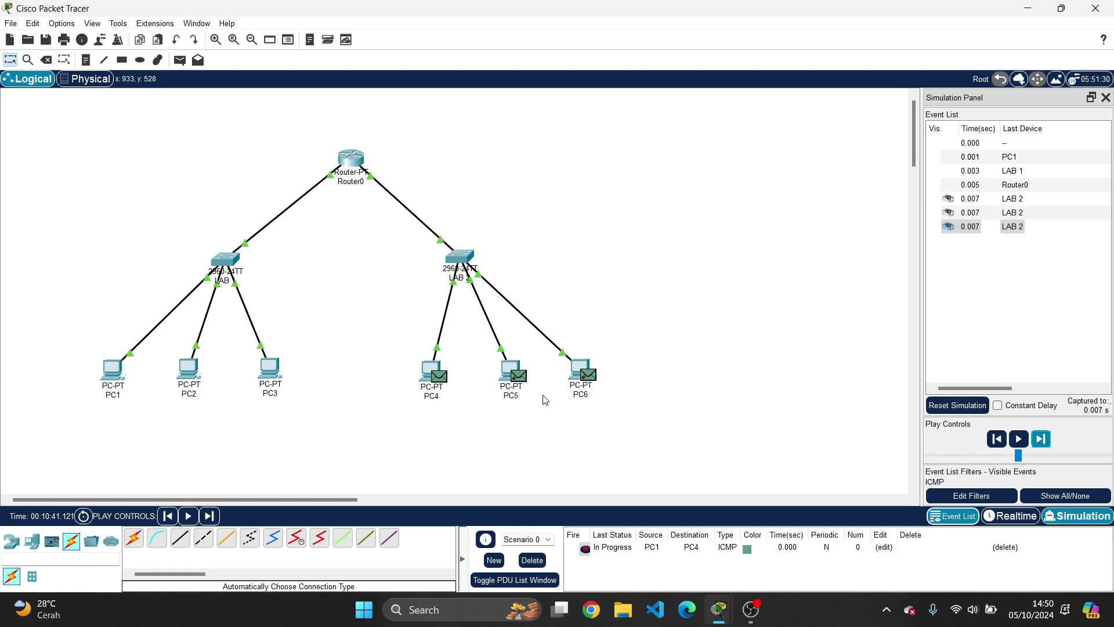
pyautogui.click(1048, 441)
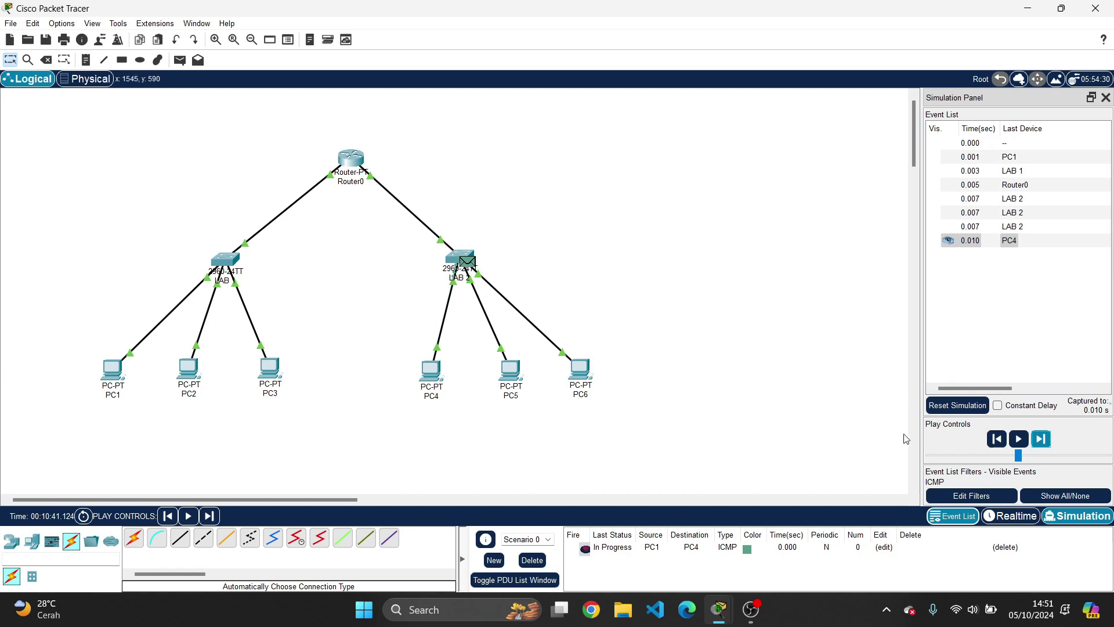
pyautogui.click(1043, 442)
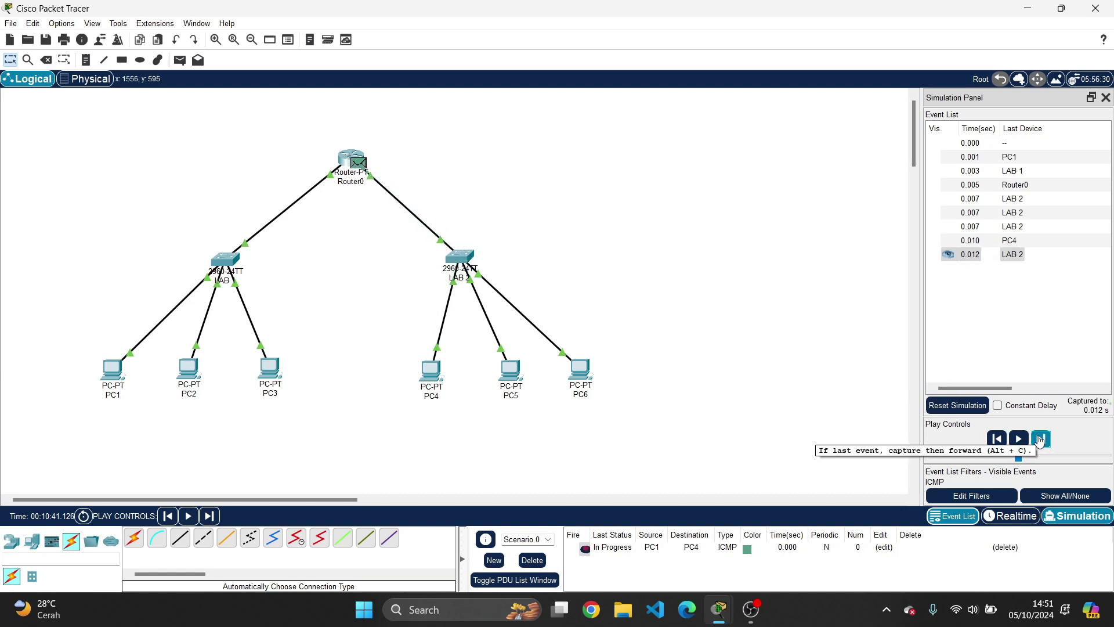
pyautogui.click(1039, 442)
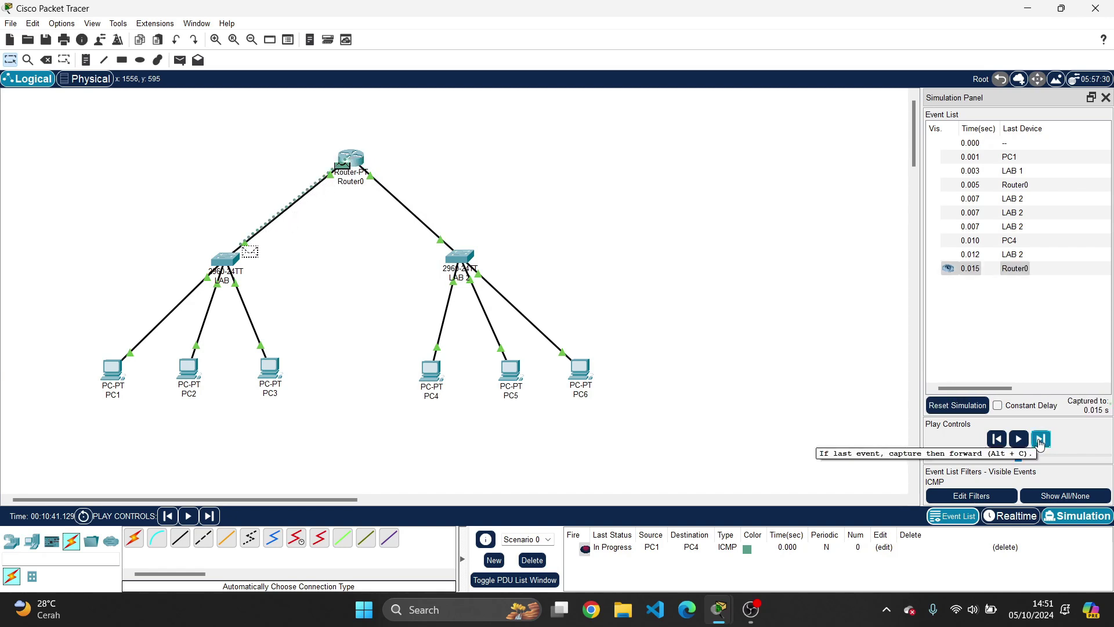
pyautogui.click(1039, 442)
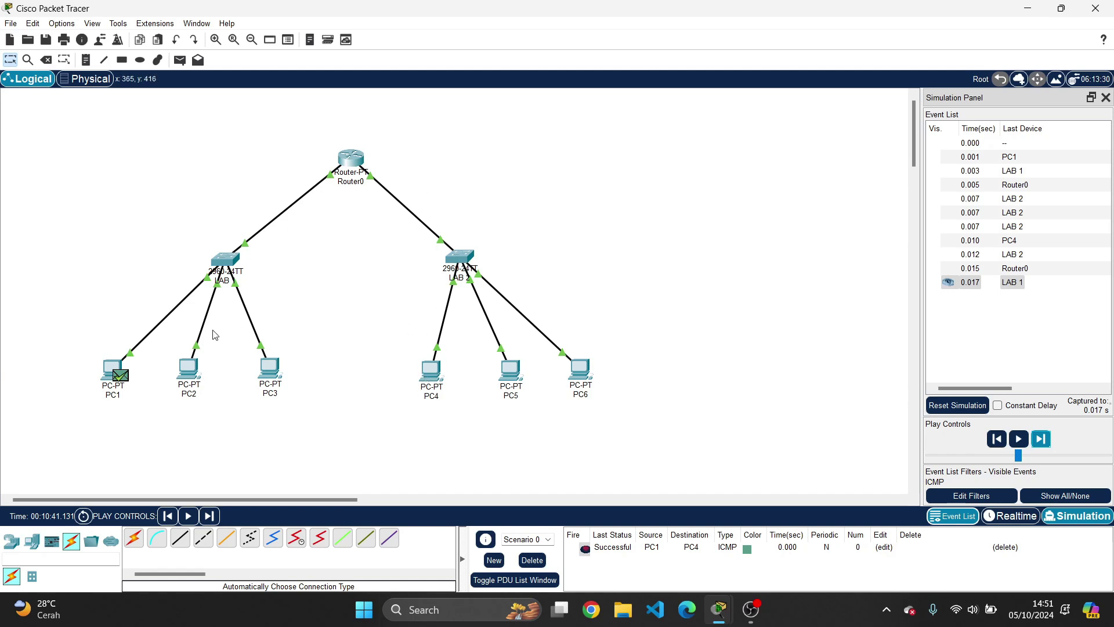
# Delete the current PDU scenario and add a simple PDU from PC2 to PC5
pyautogui.click(536, 563)
pyautogui.click(179, 60)
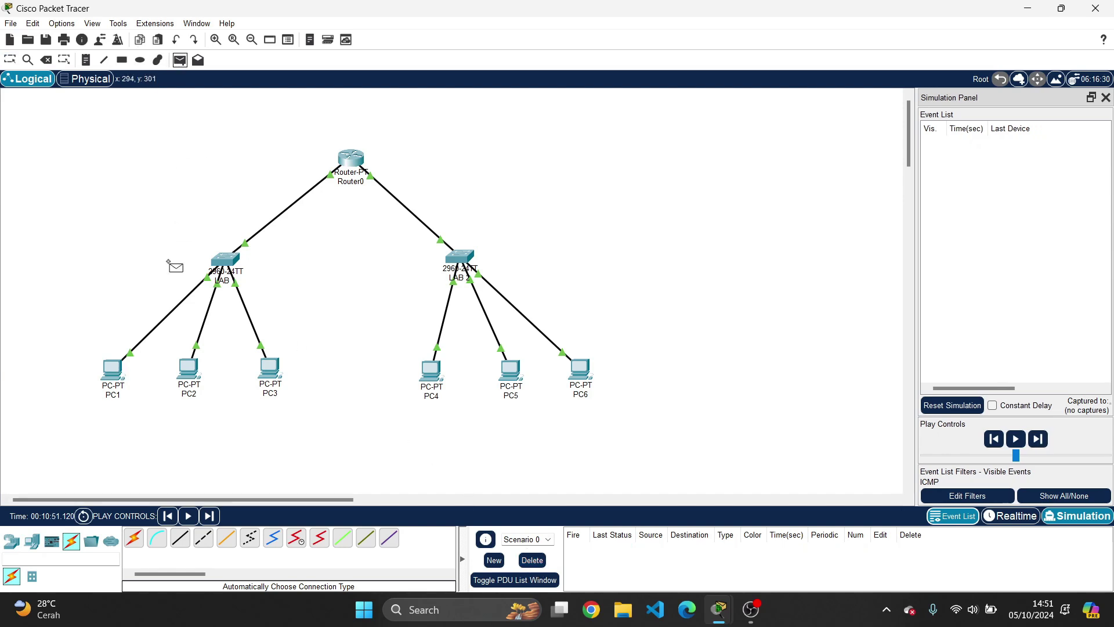
pyautogui.click(188, 367)
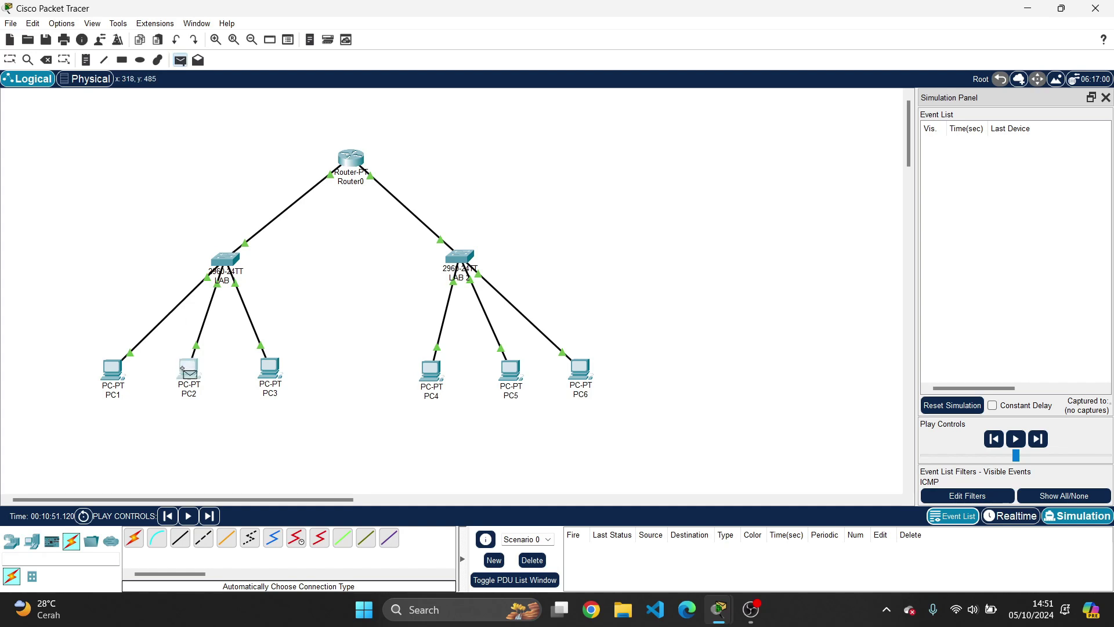
pyautogui.click(497, 372)
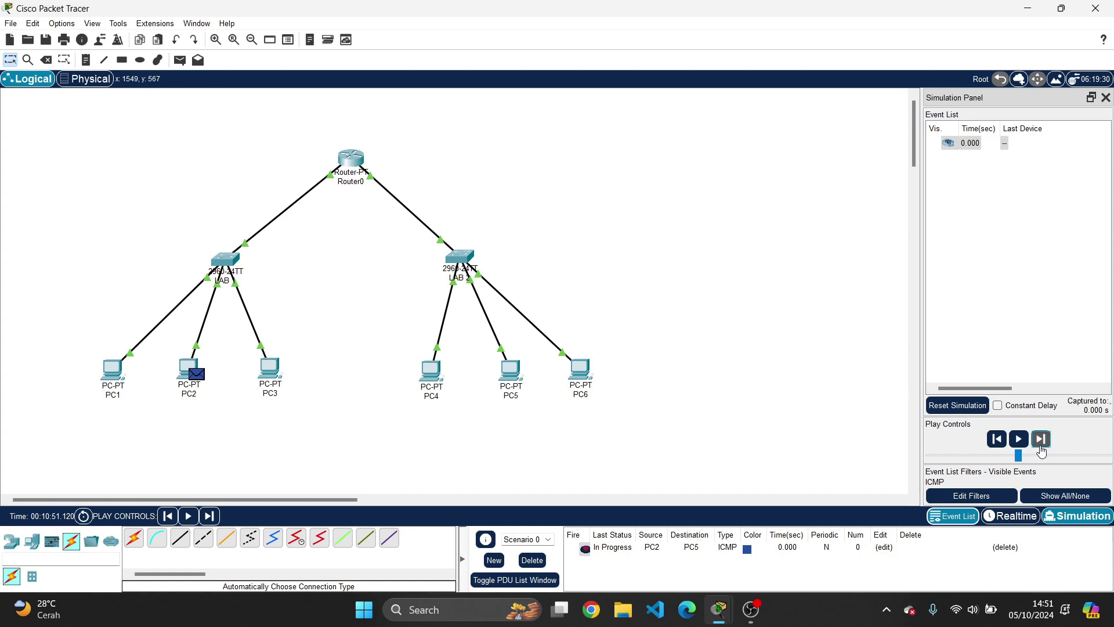
# Advance the simulation event by event to follow the packet from PC2 through LAB 1, Router0 and LAB 2 to PC5
pyautogui.click(1042, 440)
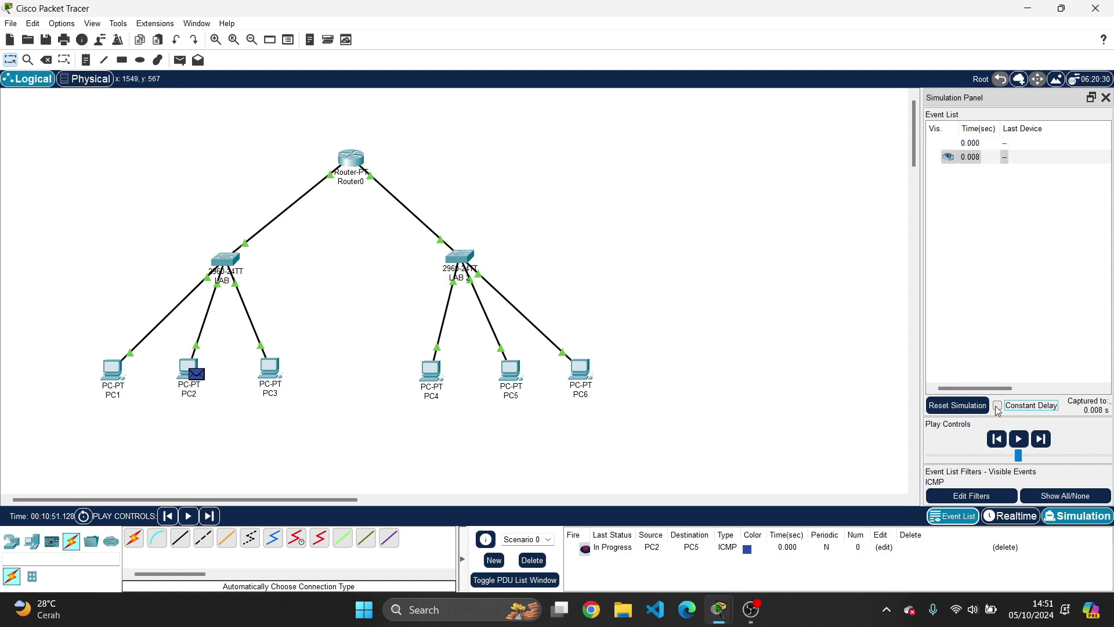
pyautogui.click(1048, 443)
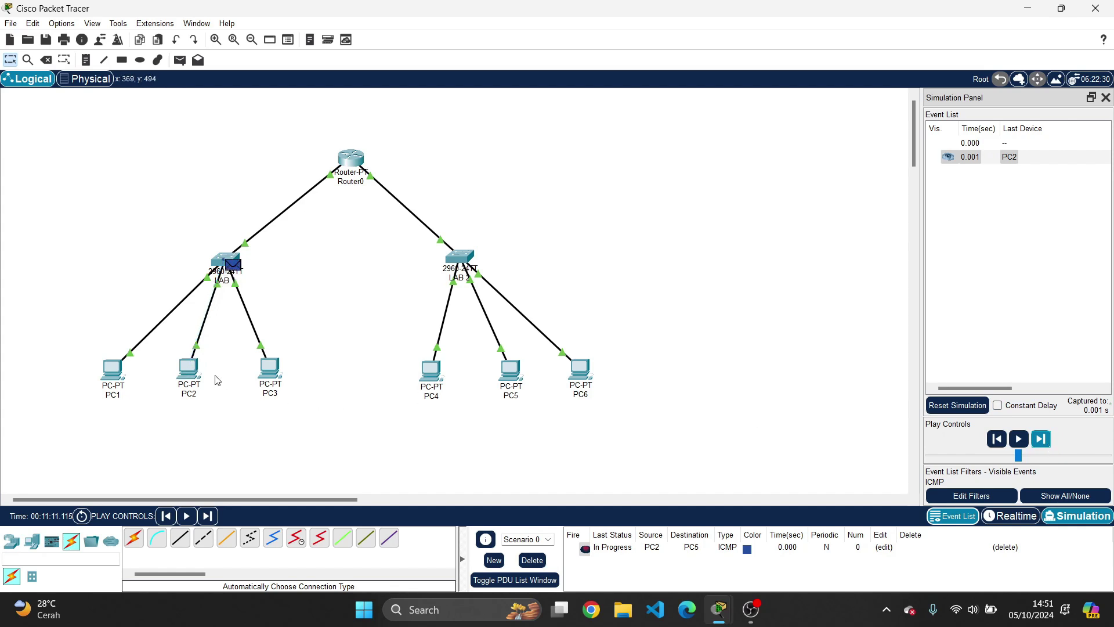
pyautogui.click(1044, 447)
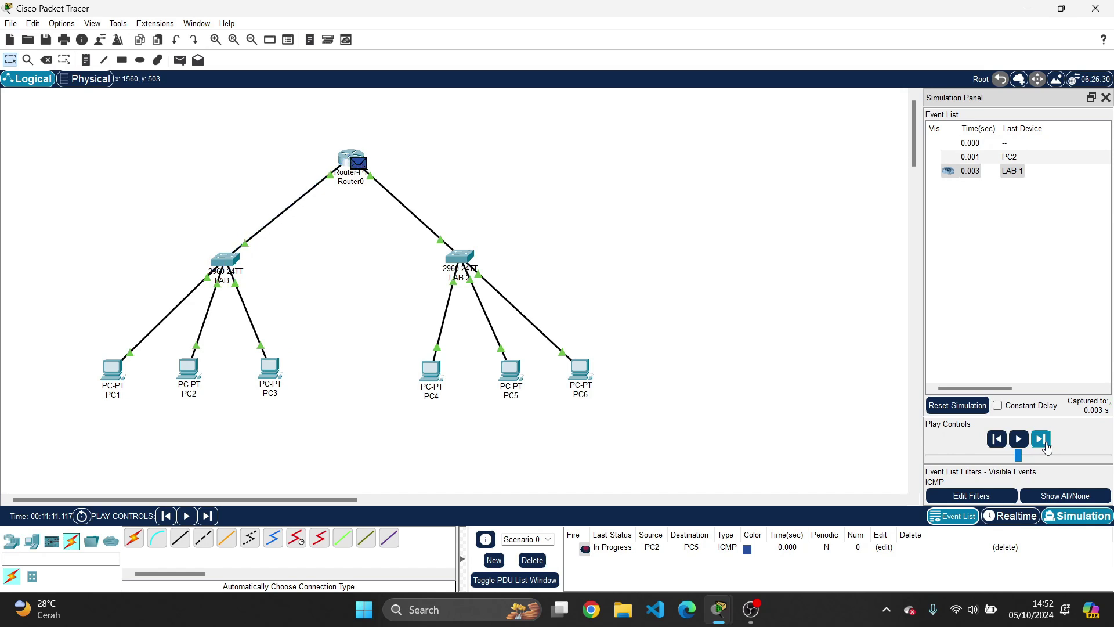
pyautogui.click(1046, 445)
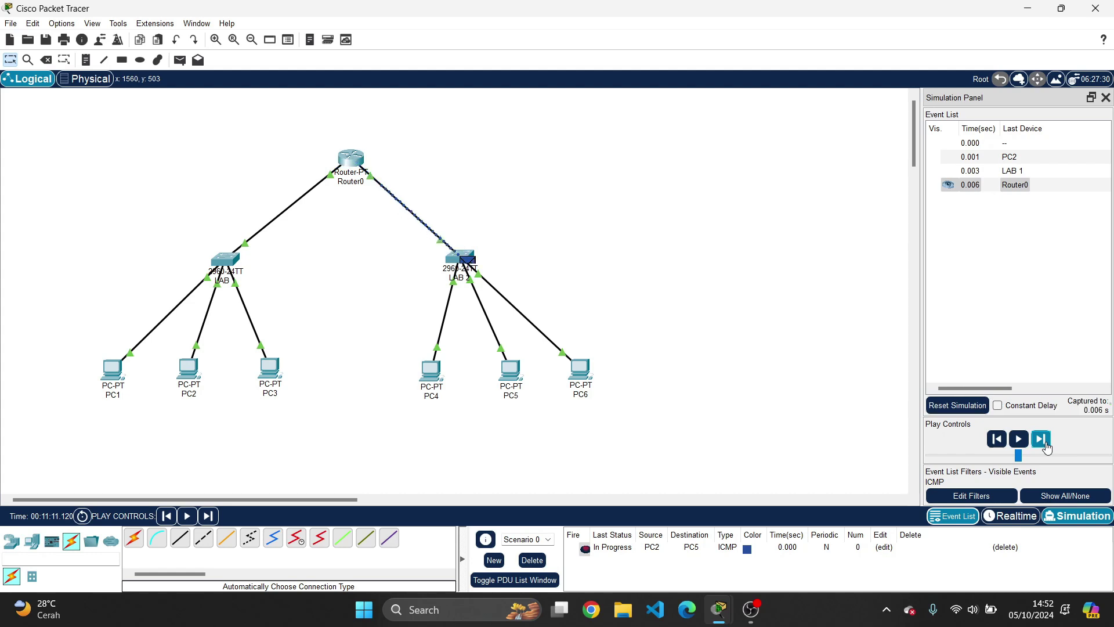
pyautogui.click(1046, 444)
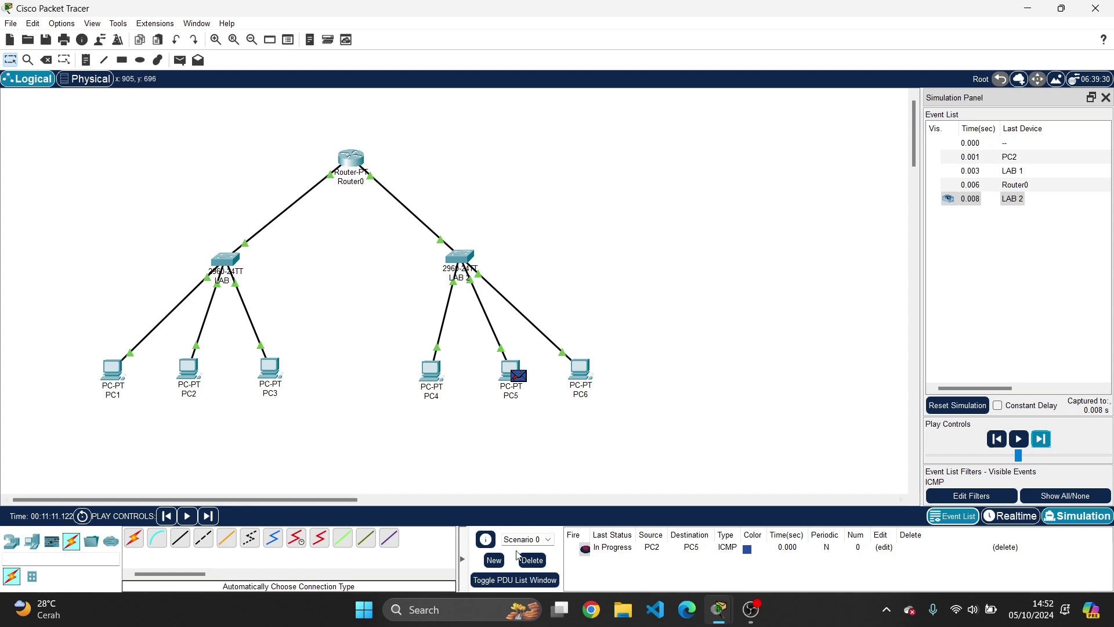
# Delete the current PDU scenario and add a simple PDU from PC3 to PC6
pyautogui.click(532, 560)
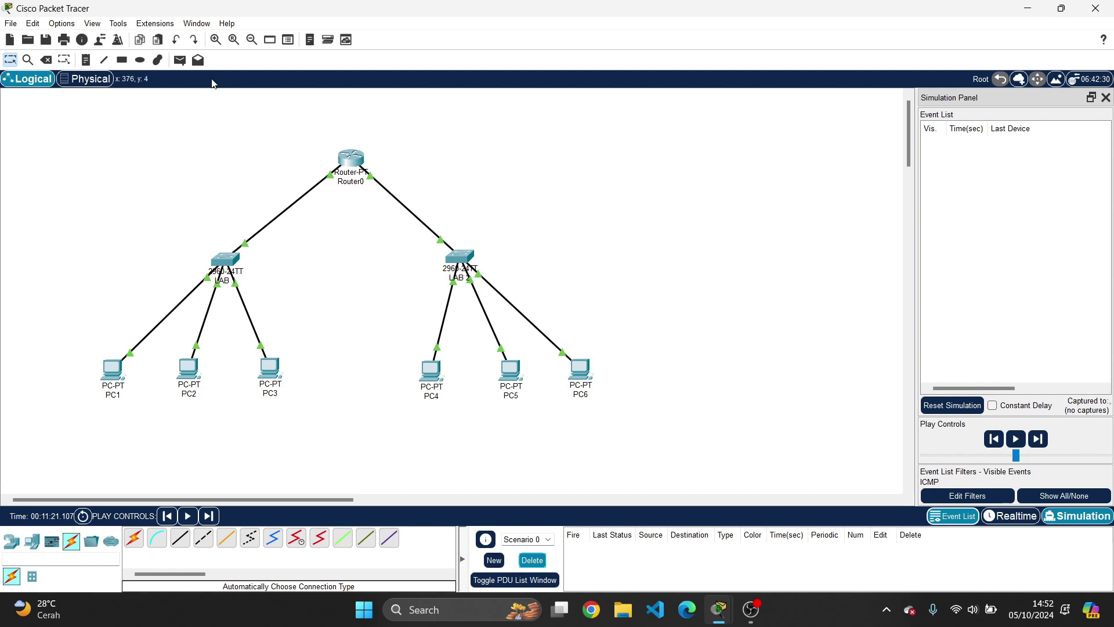
pyautogui.click(180, 60)
pyautogui.click(269, 369)
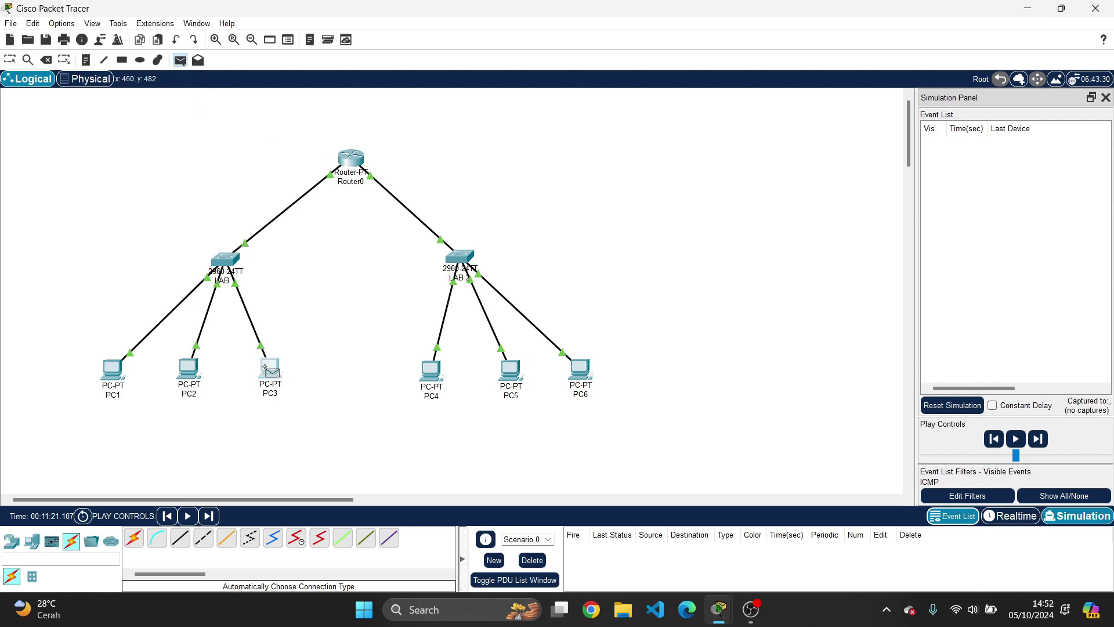
pyautogui.click(581, 371)
pyautogui.moveTo(260, 370)
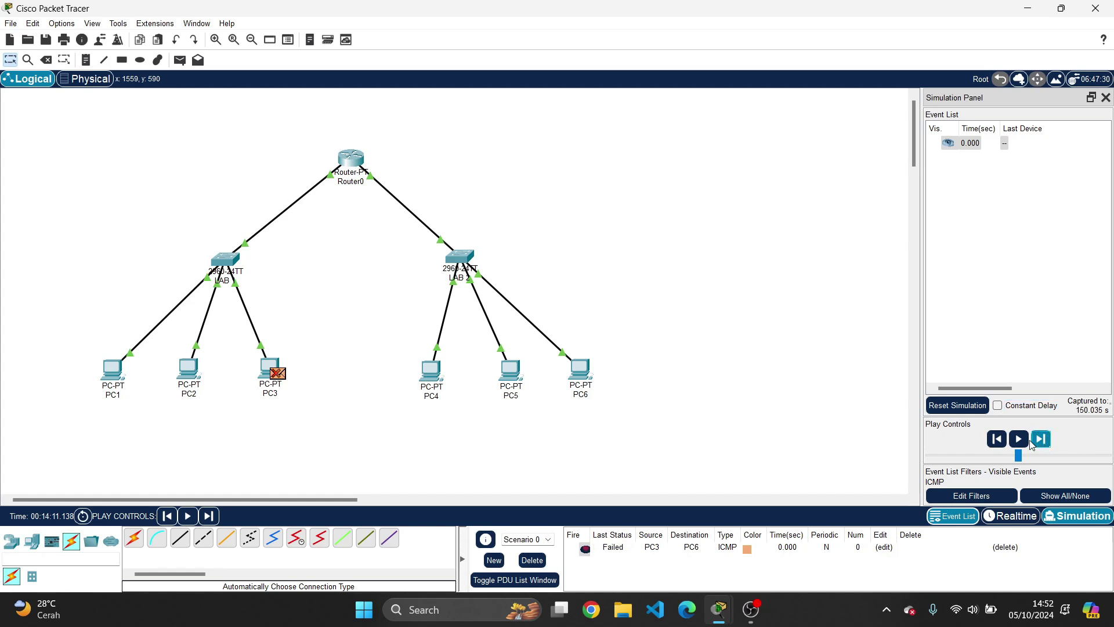
# Play the simulation of the packet from PC3 to PC6 and dismiss the Buffer Full dialog
pyautogui.click(1019, 407)
pyautogui.click(1016, 412)
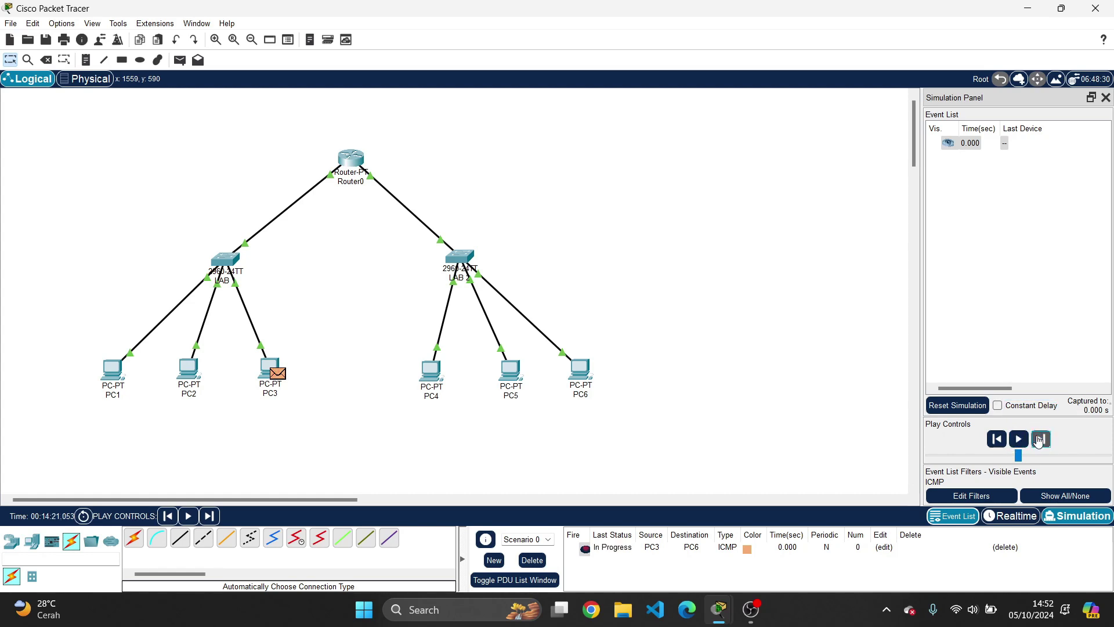
pyautogui.click(1020, 440)
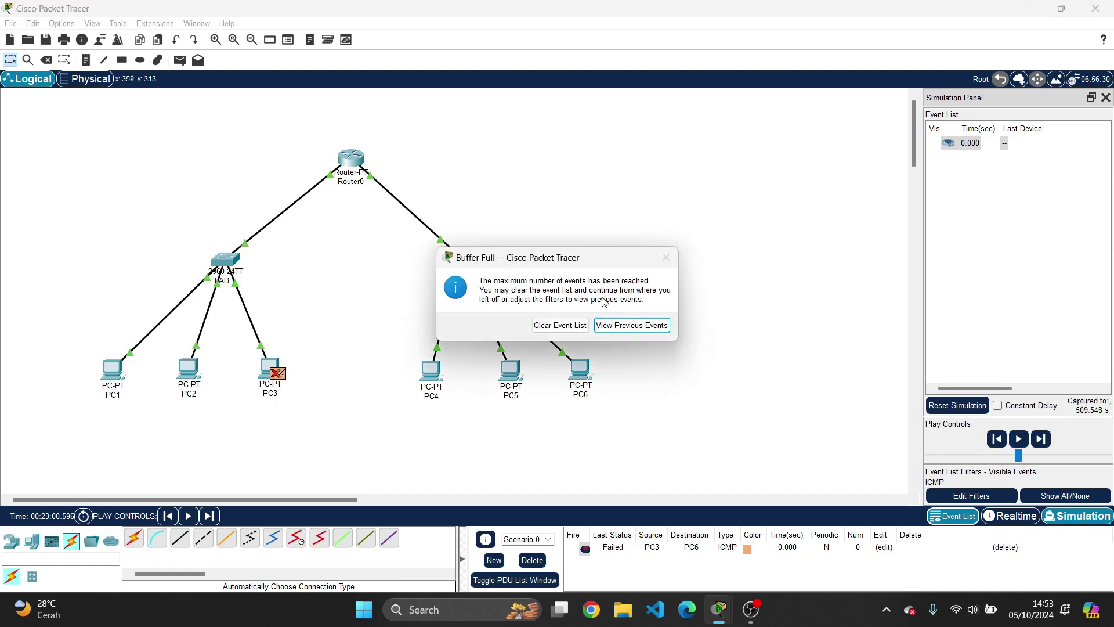
pyautogui.click(588, 325)
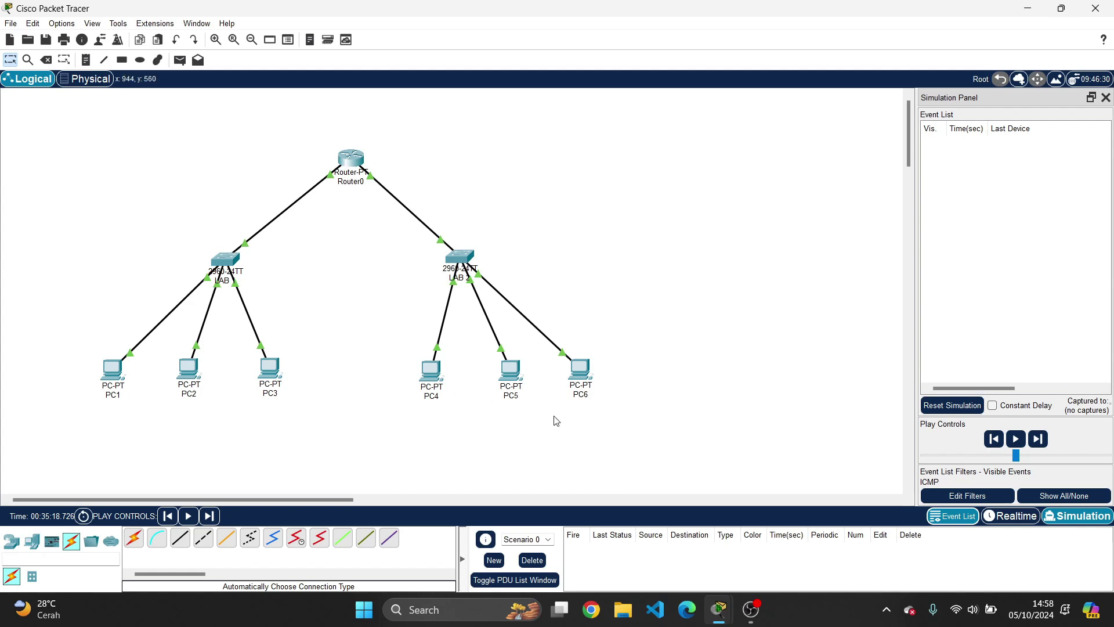
# Return to Realtime mode and run tracert 192.168.1.3 in PC1's Command Prompt
pyautogui.click(1016, 516)
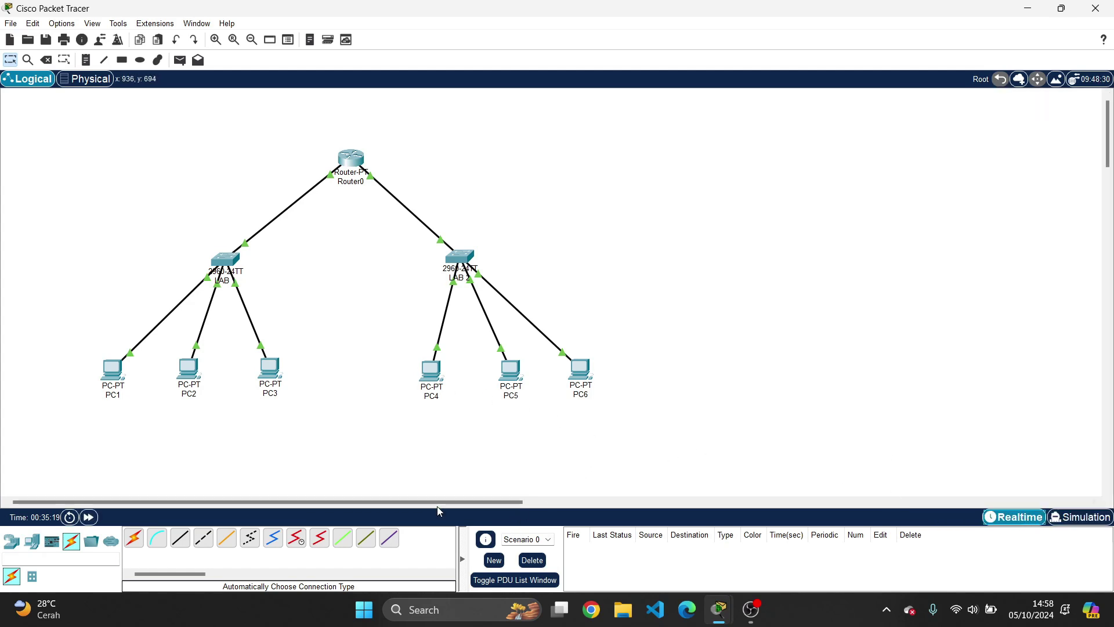
pyautogui.click(118, 373)
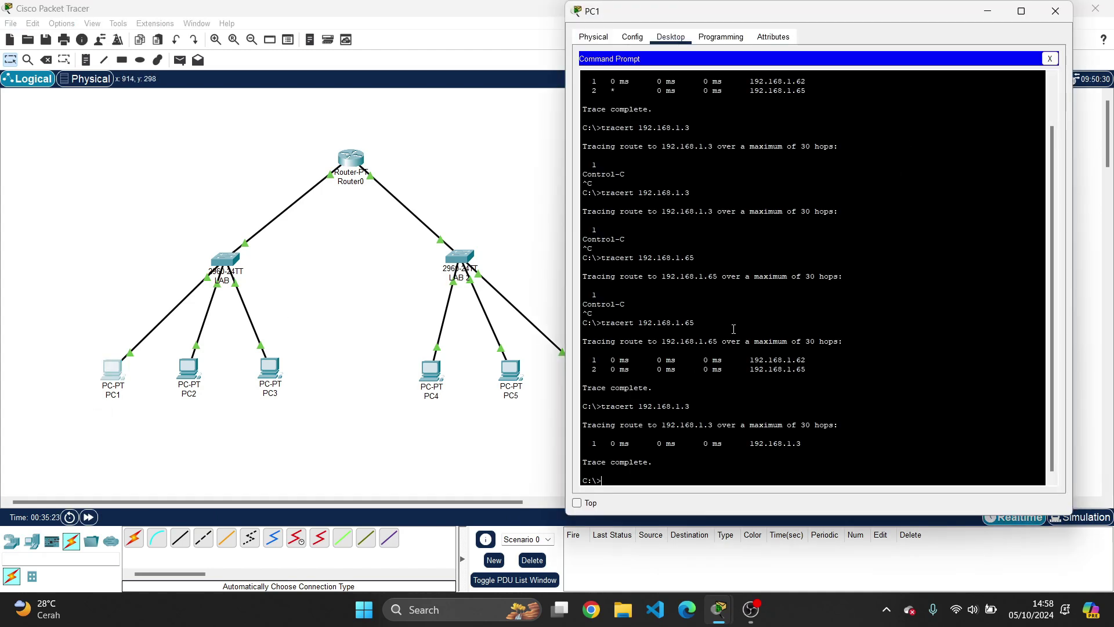
pyautogui.press('Up')
pyautogui.press('Up')
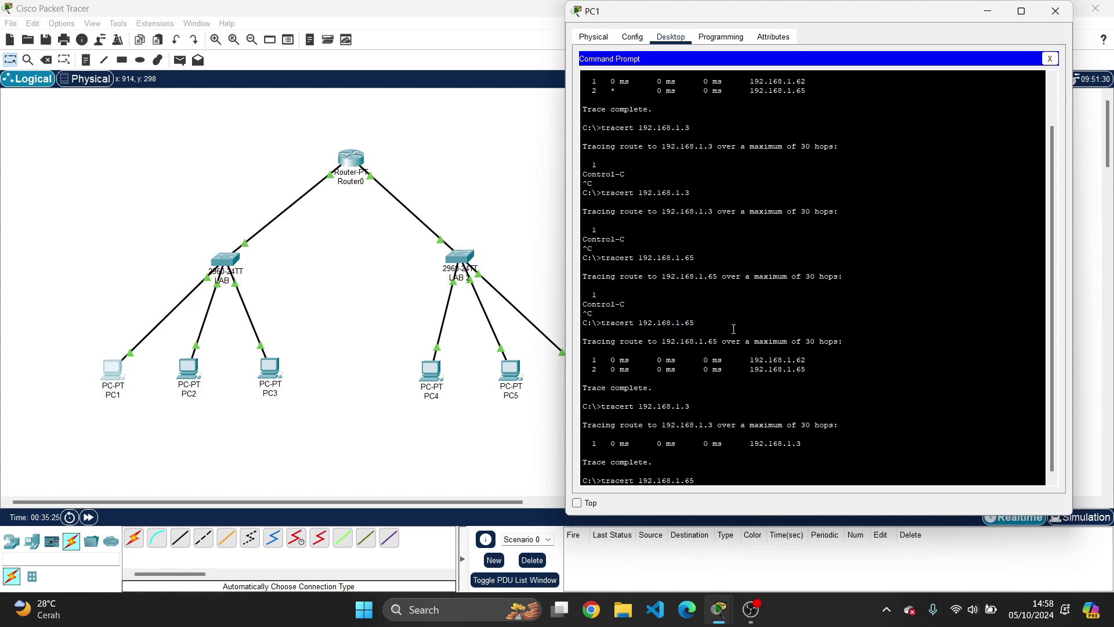
pyautogui.scroll(2, 773, 212)
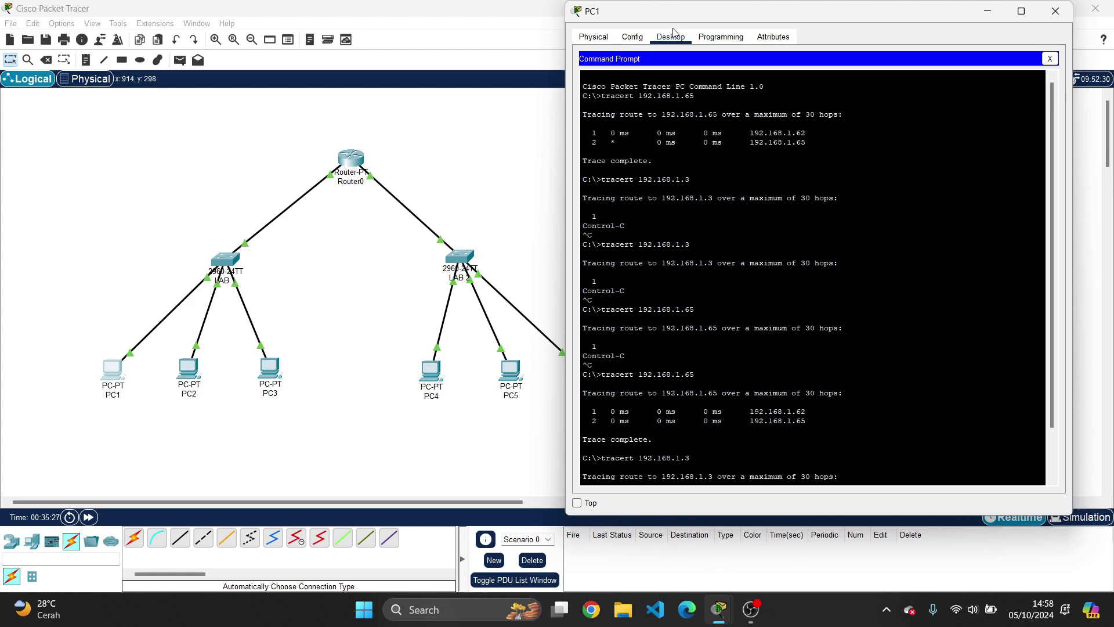
pyautogui.click(1050, 58)
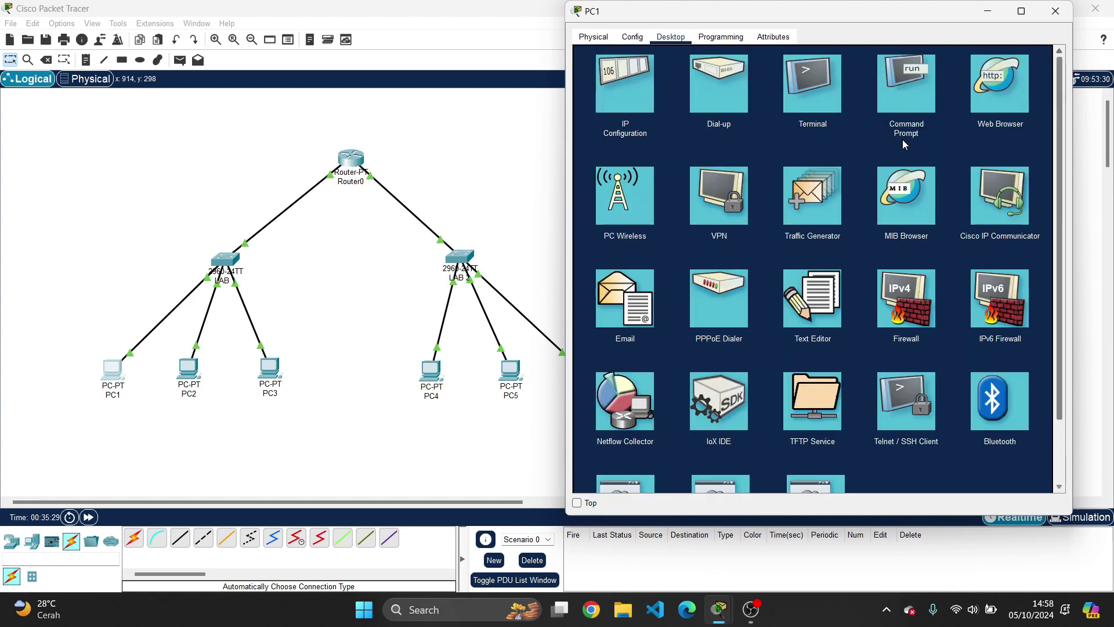
pyautogui.click(896, 106)
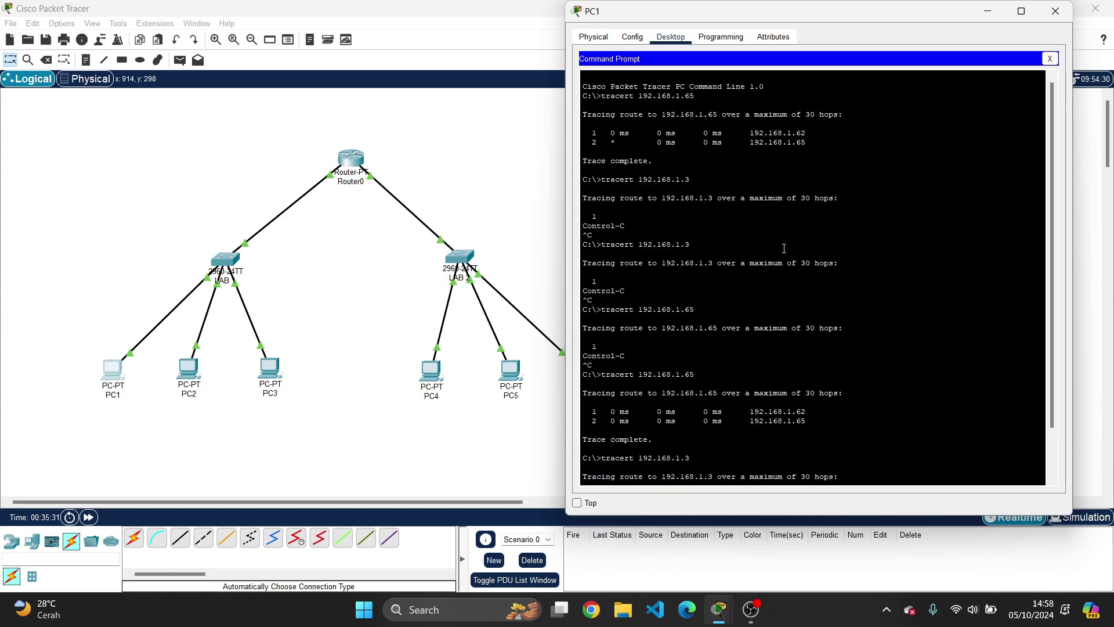
pyautogui.scroll(-2, 750, 322)
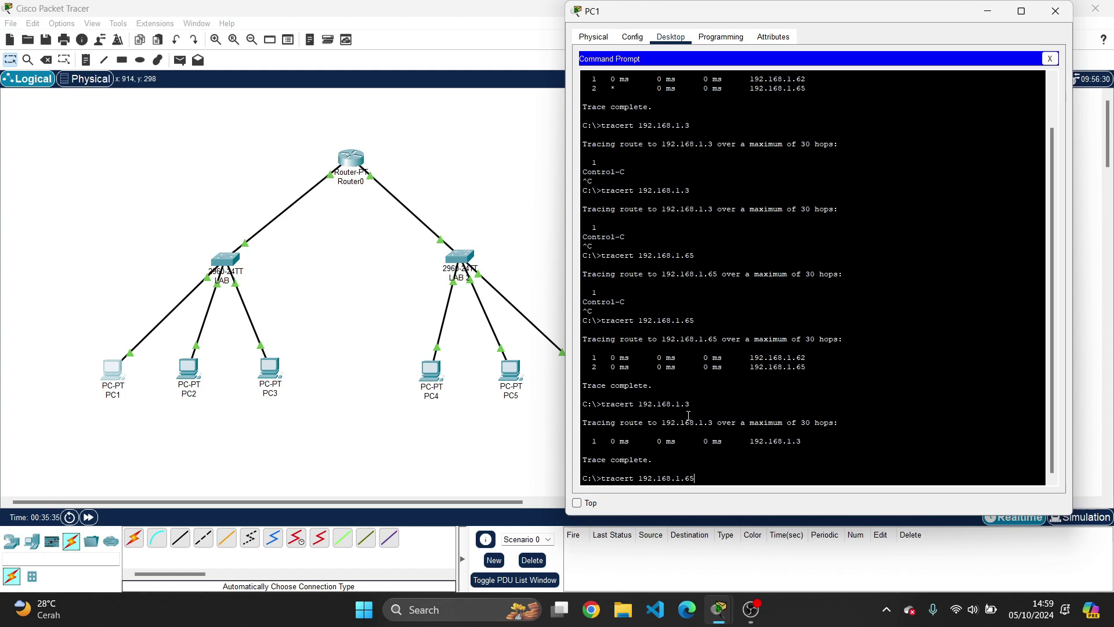
pyautogui.press('Up')
pyautogui.press('Return')
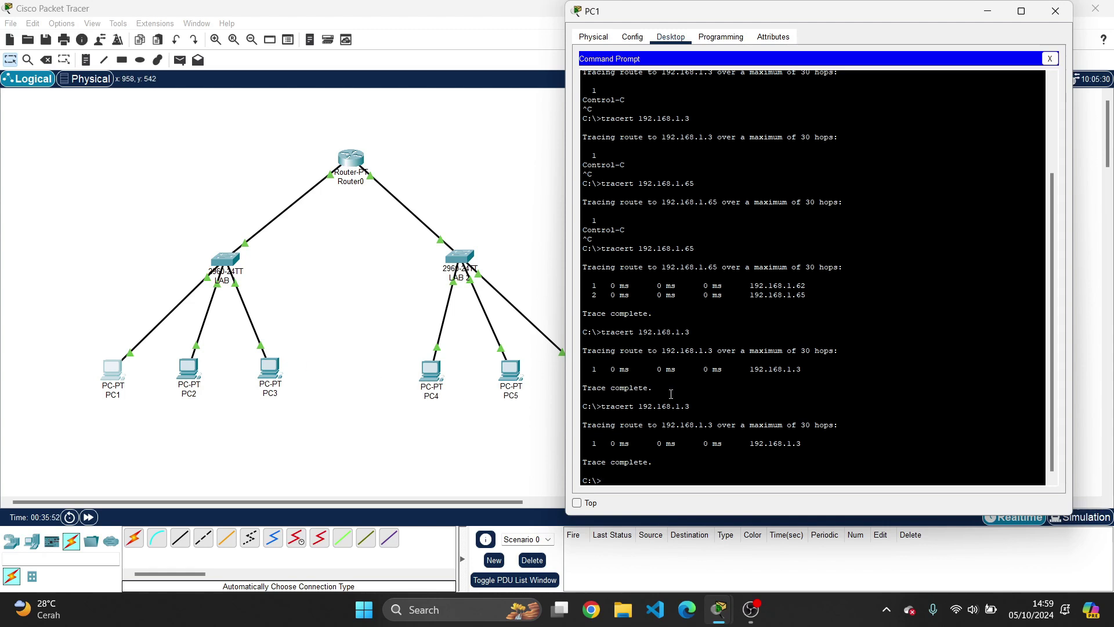
# Run tracert 192.168.1.65 from PC1, examine the first hop's address, and close PC1's window
pyautogui.press('Up')
pyautogui.press('Up')
pyautogui.press('Up')
pyautogui.press('Return')
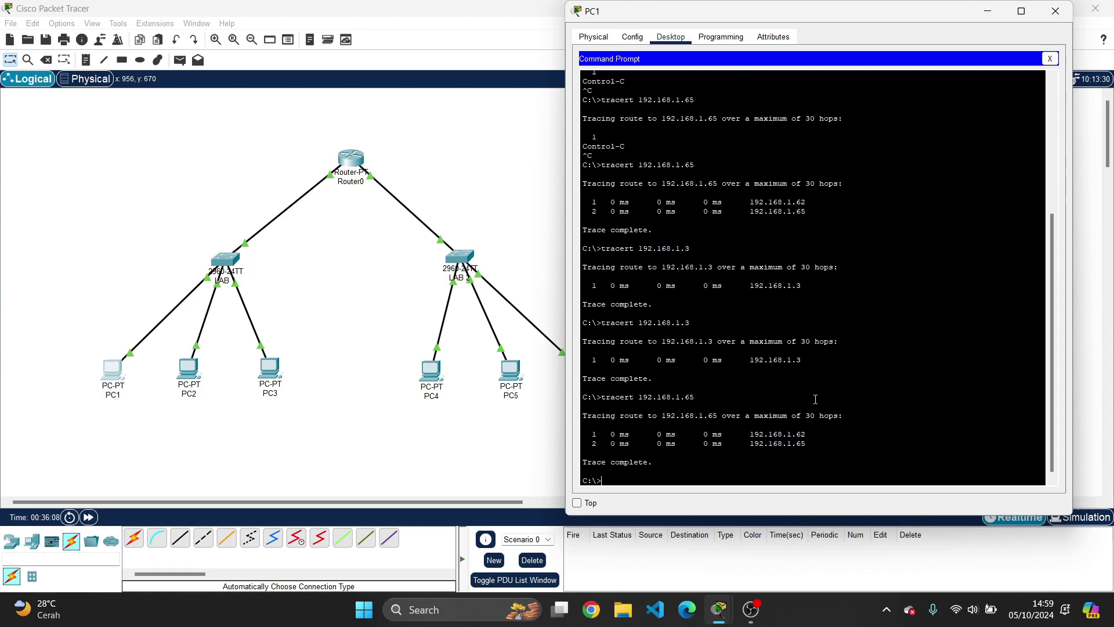
pyautogui.moveTo(812, 435); pyautogui.dragTo(750, 435)
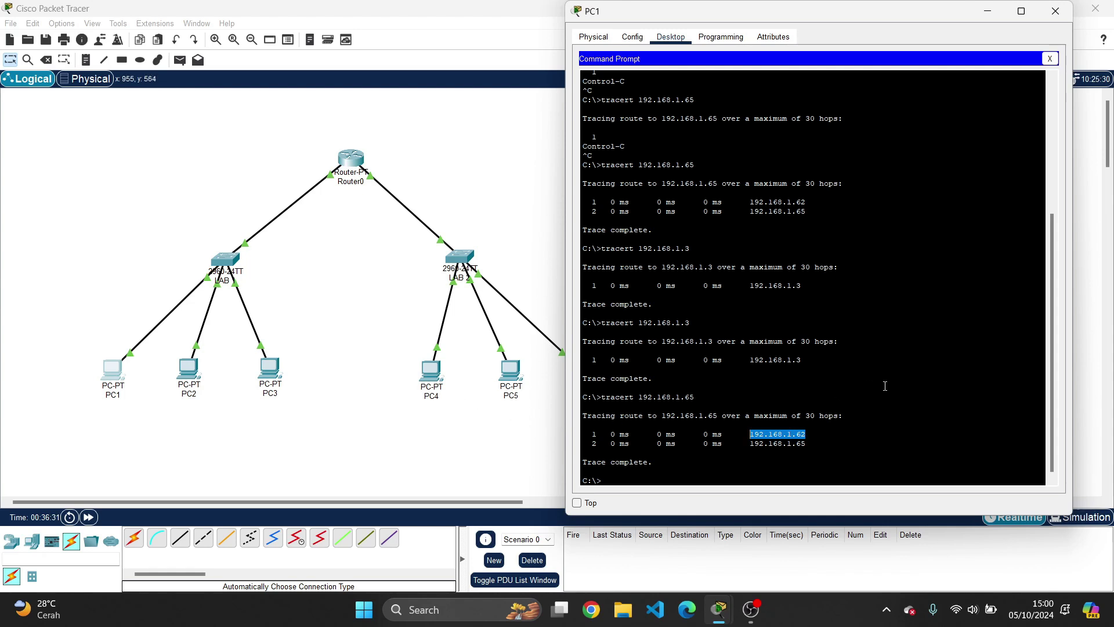
pyautogui.click(823, 458)
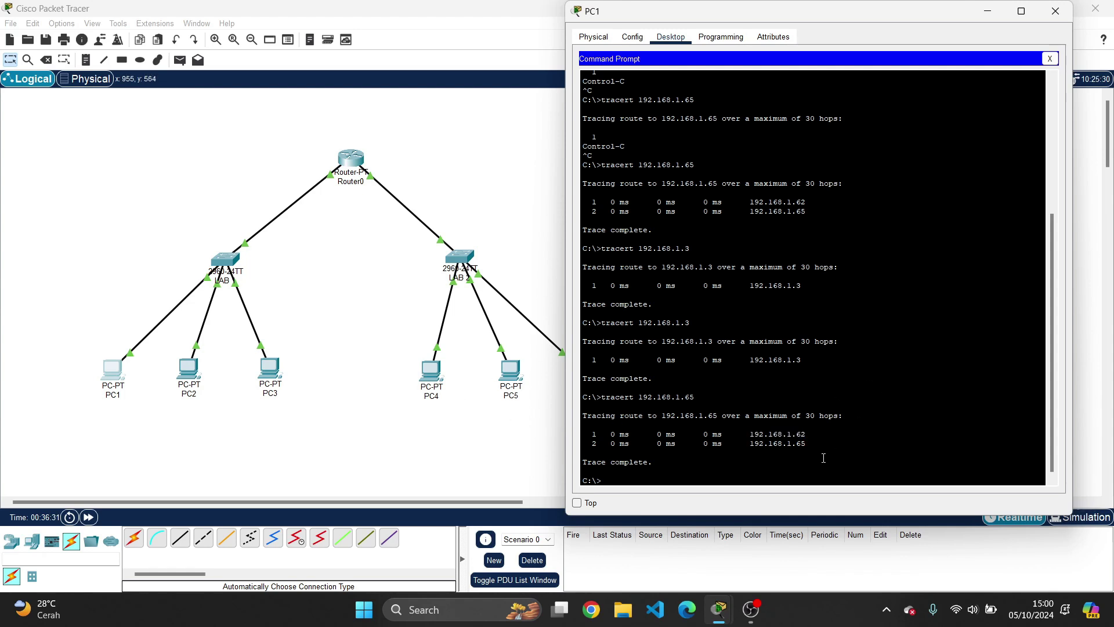
pyautogui.click(1050, 59)
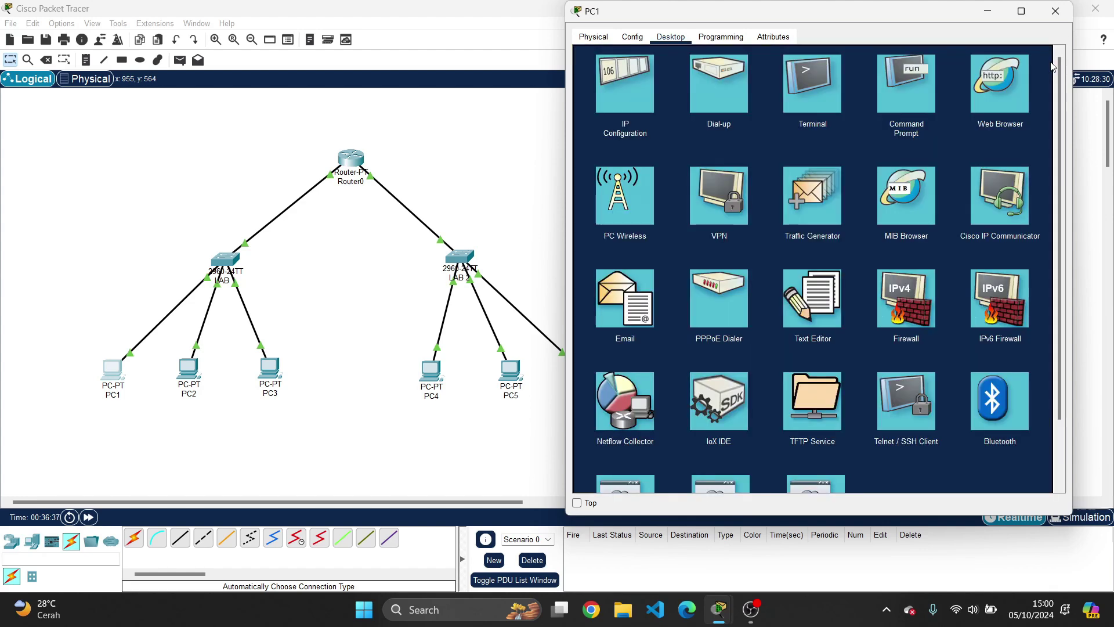
pyautogui.click(1055, 11)
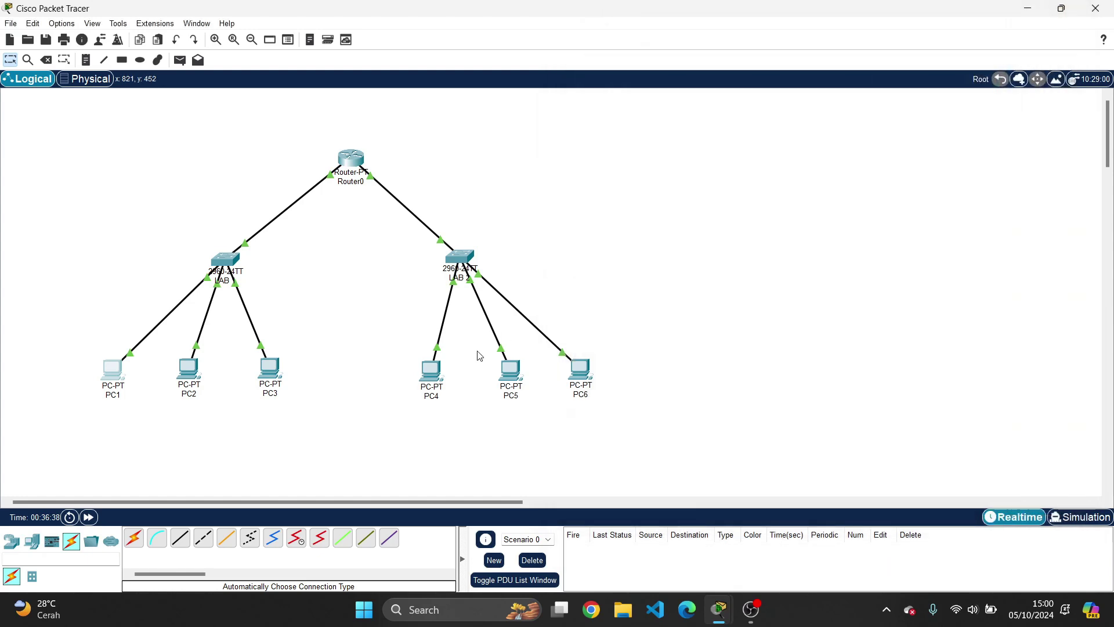
# Close PC2's IP Configuration and open its Command Prompt
pyautogui.click(208, 391)
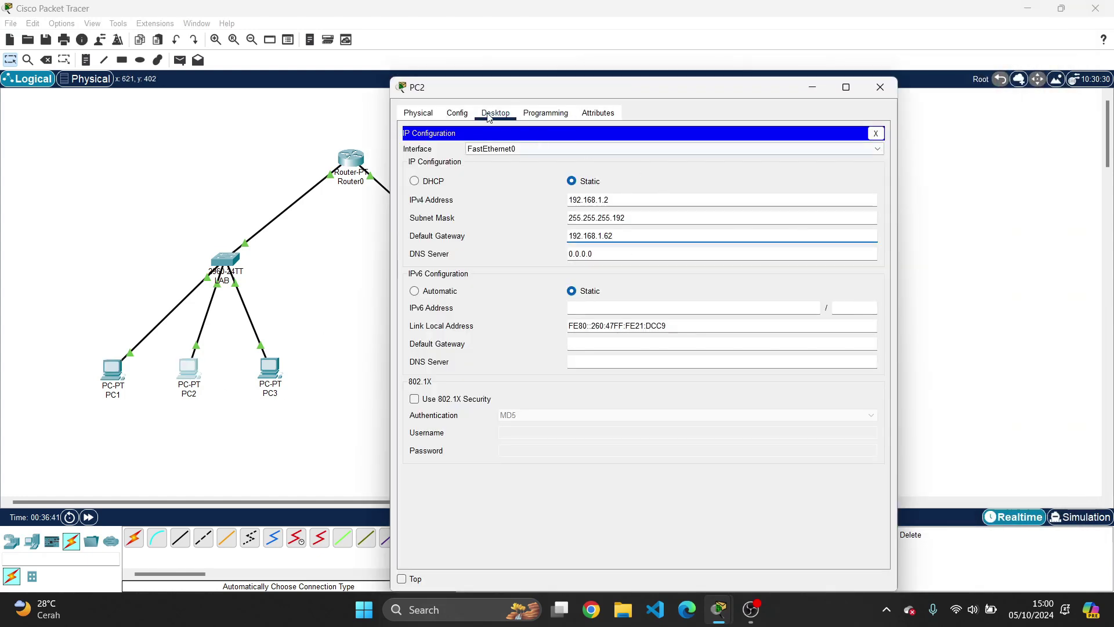
pyautogui.click(875, 133)
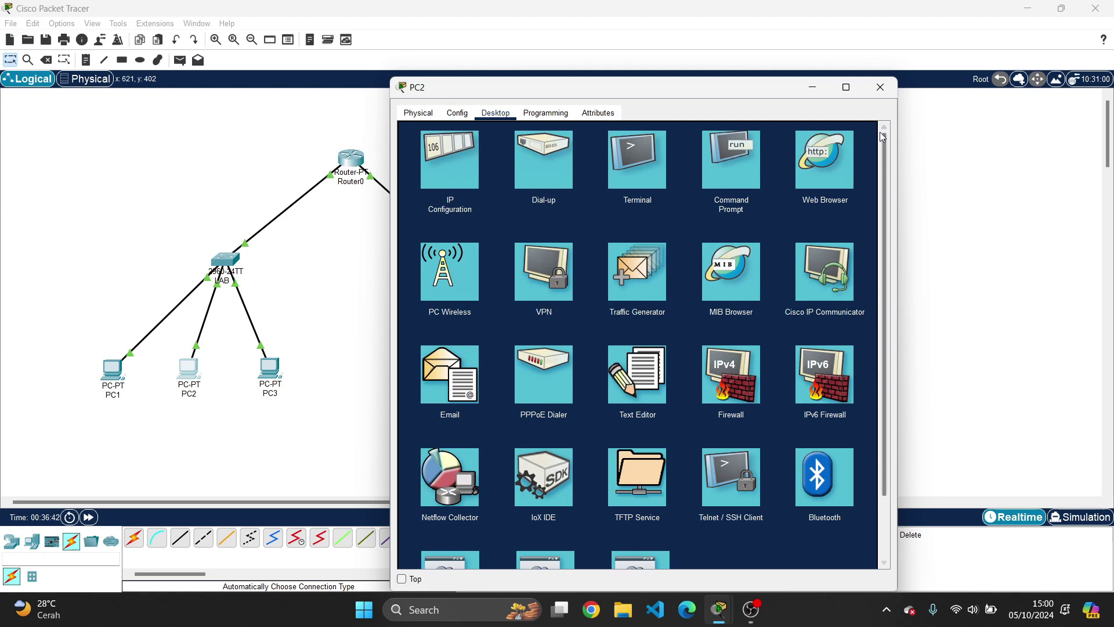
pyautogui.click(746, 177)
# Try to trace the route from PC2 by running "tracing 192.168.1.66", with its window moved clear of the topology
pyautogui.write('tr')
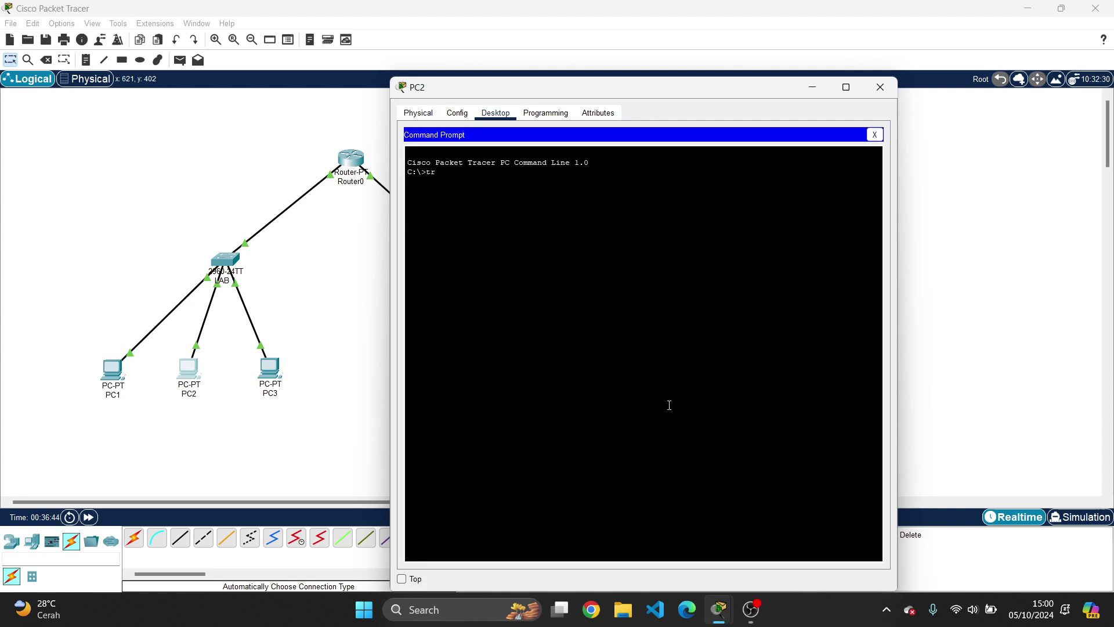
pyautogui.write('acu')
pyautogui.press('BackSpace')
pyautogui.write('i')
pyautogui.moveTo(643, 93); pyautogui.dragTo(875, 64)
pyautogui.write('ng 192')
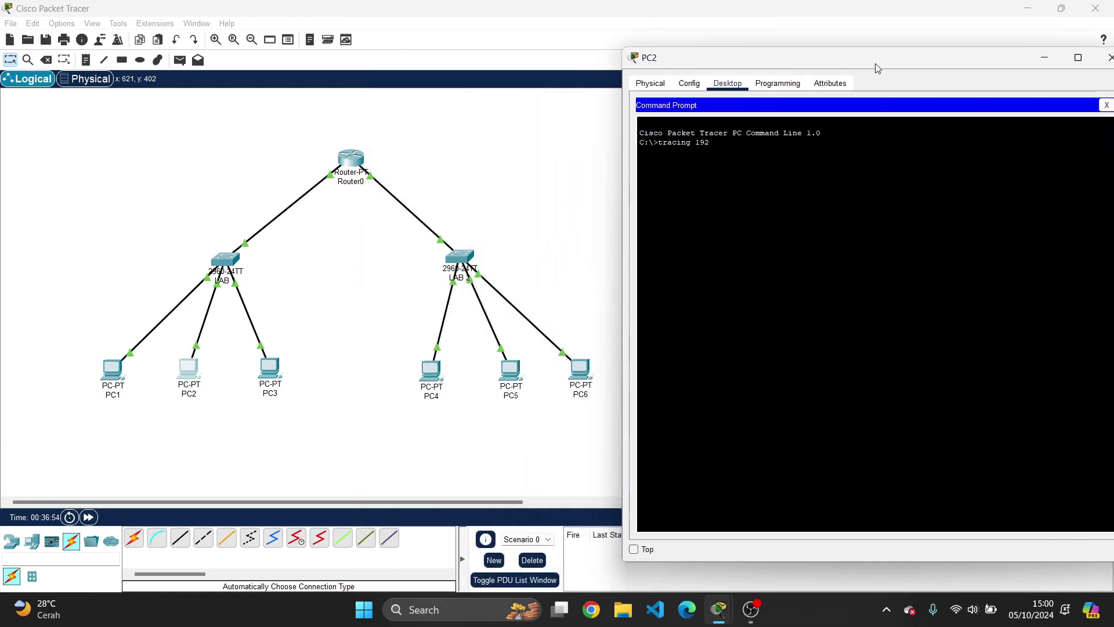
pyautogui.write('.168.1.66')
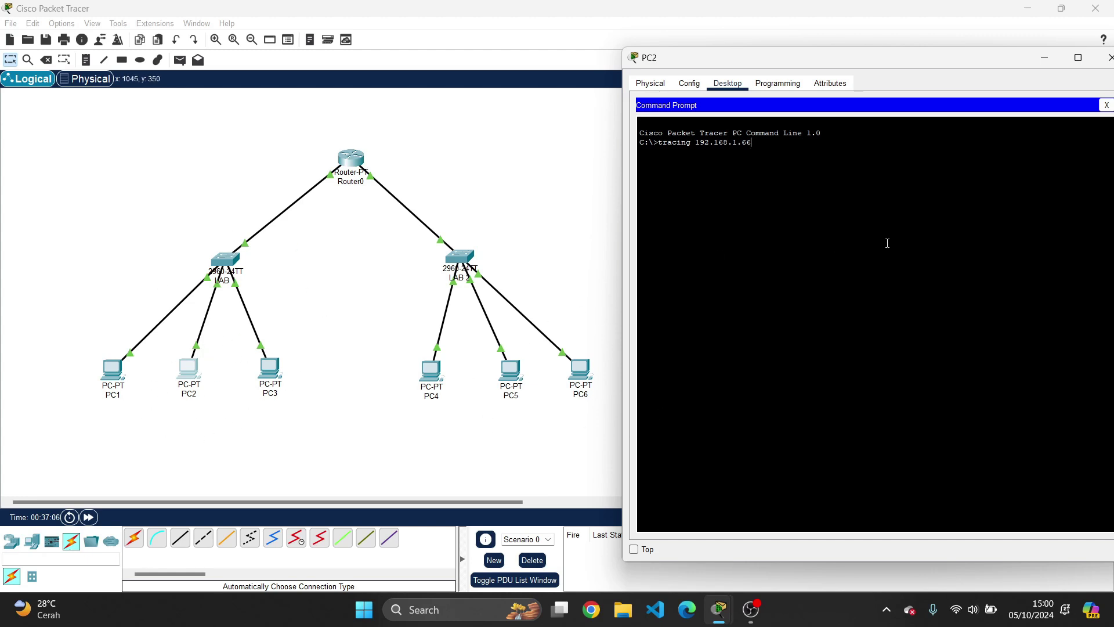
pyautogui.press('Return')
# Correct the previous command to tracert 192.168.1.66, run it from PC2, and interrupt the trace
pyautogui.press('Up')
pyautogui.press('Down')
pyautogui.press('Up')
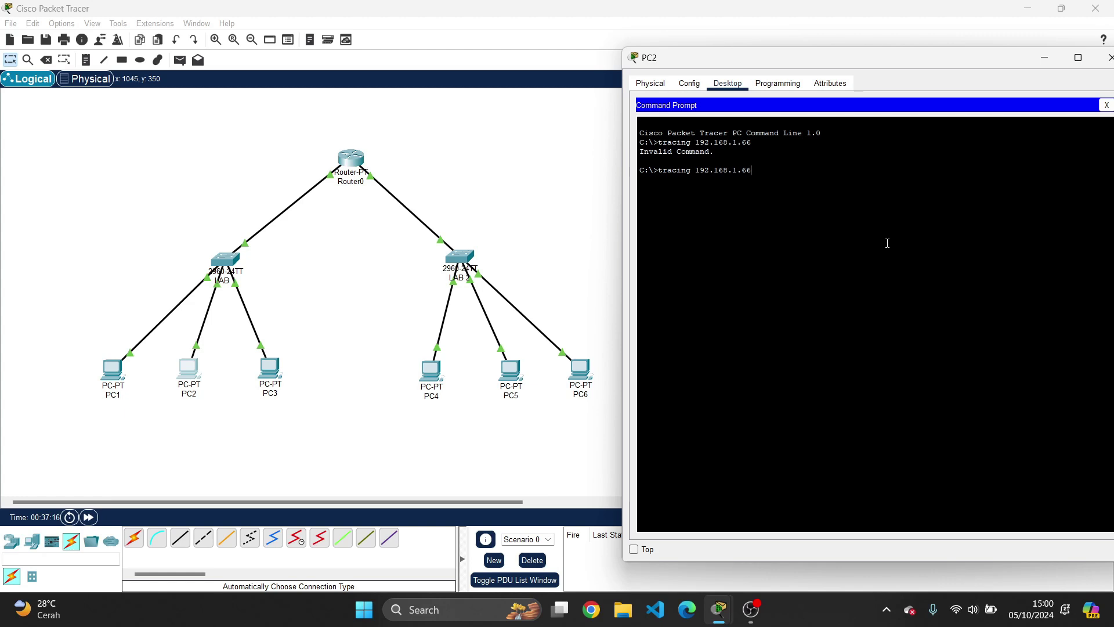
pyautogui.press('Left')
pyautogui.press('Left')
pyautogui.press('Left')
pyautogui.press('Left')
pyautogui.press('Left')
pyautogui.press('Left')
pyautogui.press('Left')
pyautogui.press('Left')
pyautogui.press('Left')
pyautogui.press('BackSpace')
pyautogui.press('BackSpace')
pyautogui.press('BackSpace')
pyautogui.write('ert')
pyautogui.press('Return')
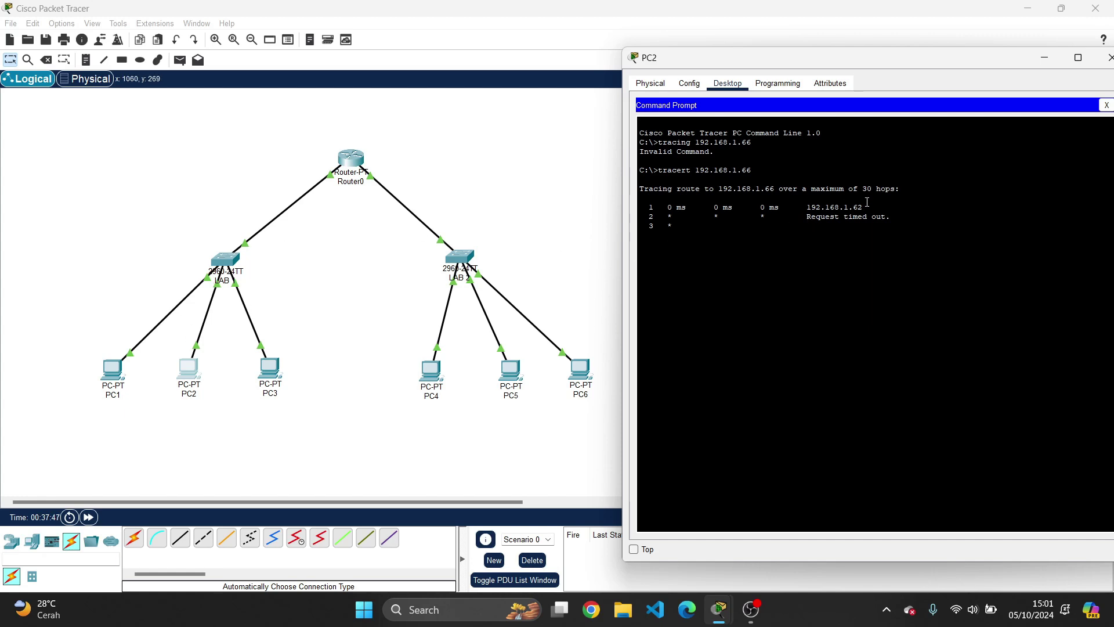
pyautogui.moveTo(809, 212); pyautogui.dragTo(864, 212)
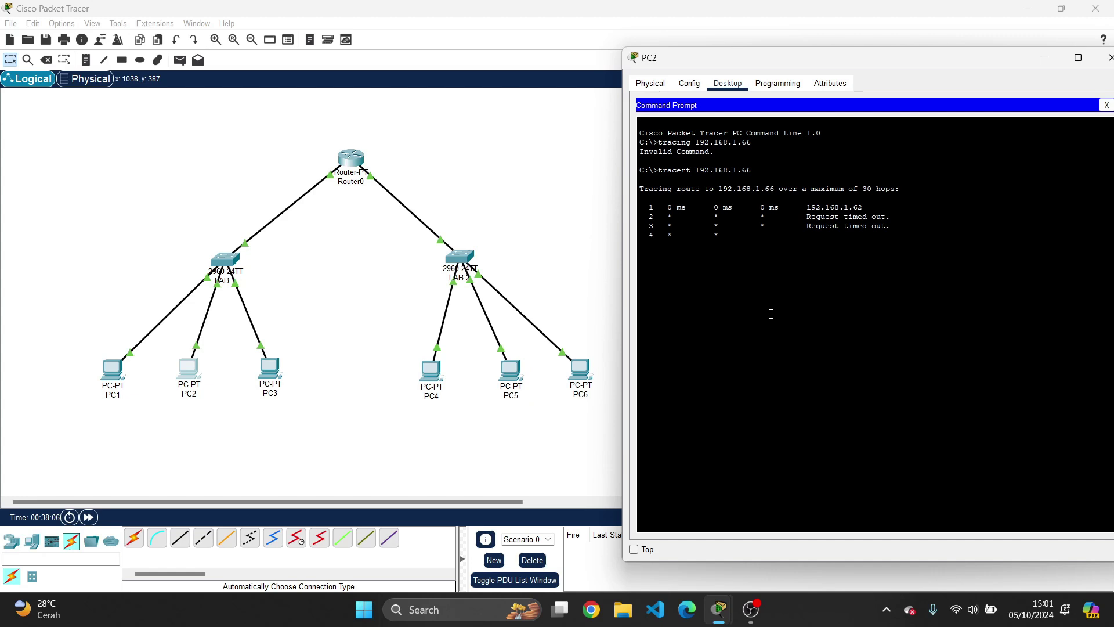
pyautogui.hotkey('ctrl', 'c')
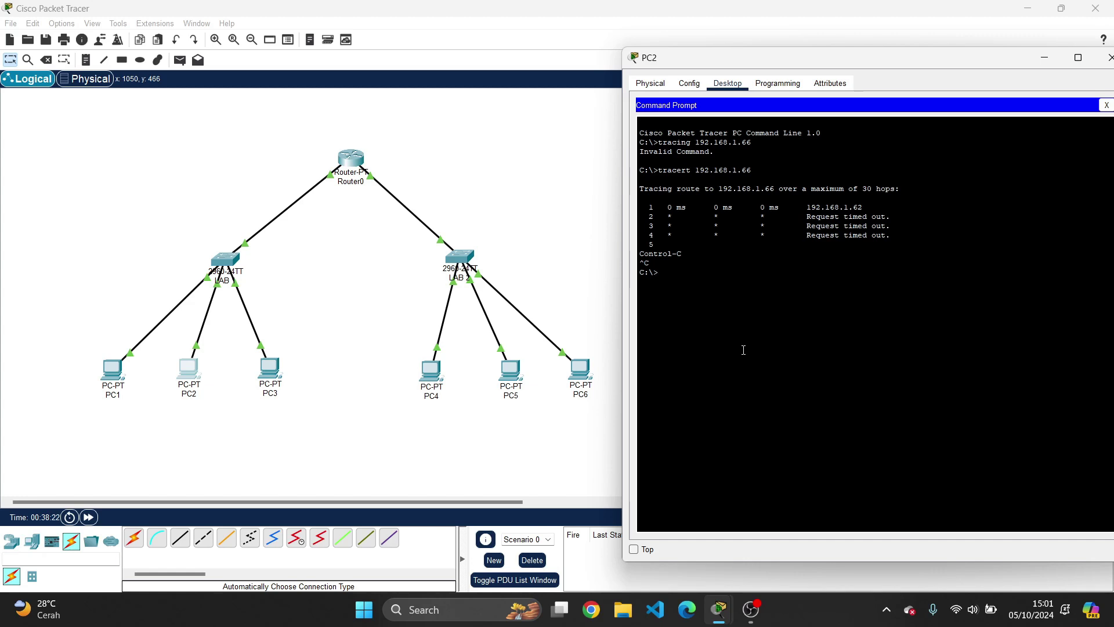
# Open PC3's Command Prompt in place of its IP Configuration and move the window clear of the topology
pyautogui.click(566, 196)
pyautogui.click(280, 372)
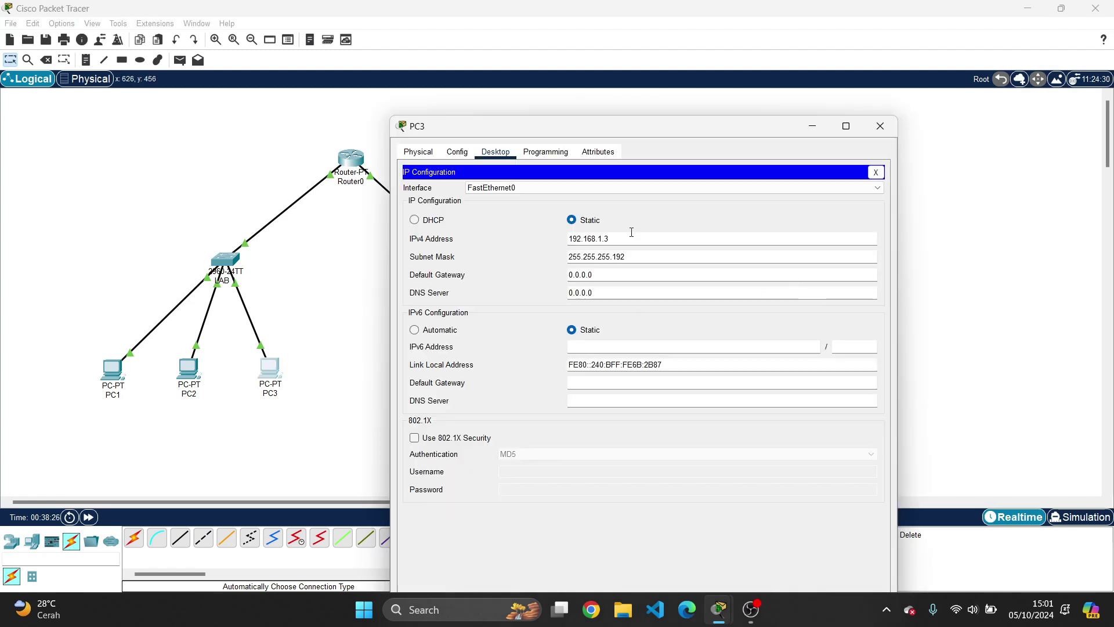
pyautogui.click(876, 172)
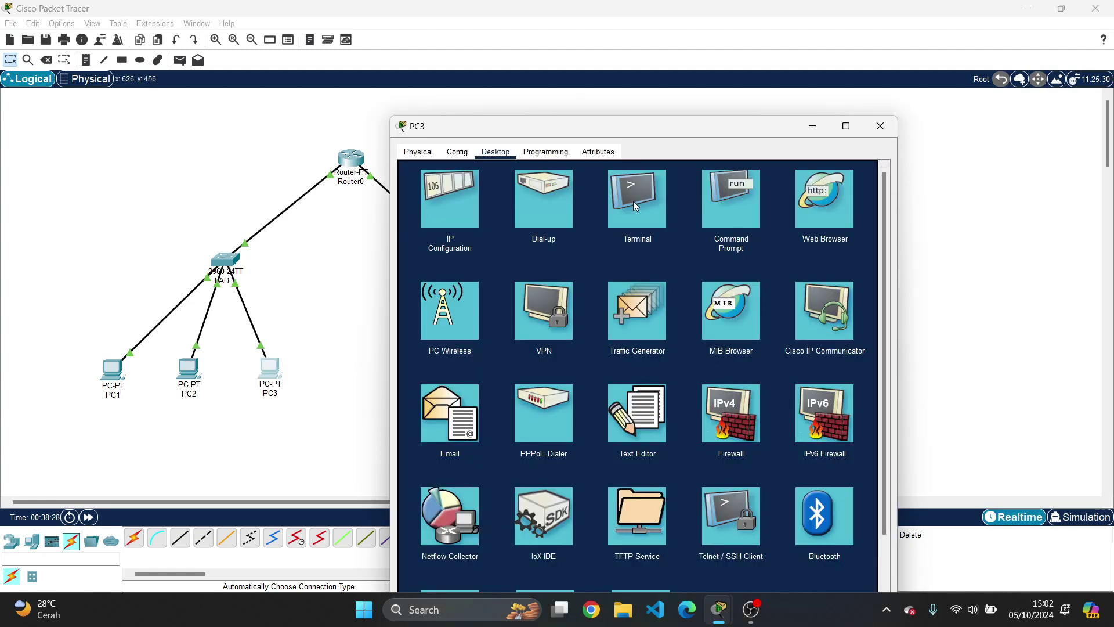
pyautogui.click(743, 193)
pyautogui.moveTo(710, 130); pyautogui.dragTo(944, 14)
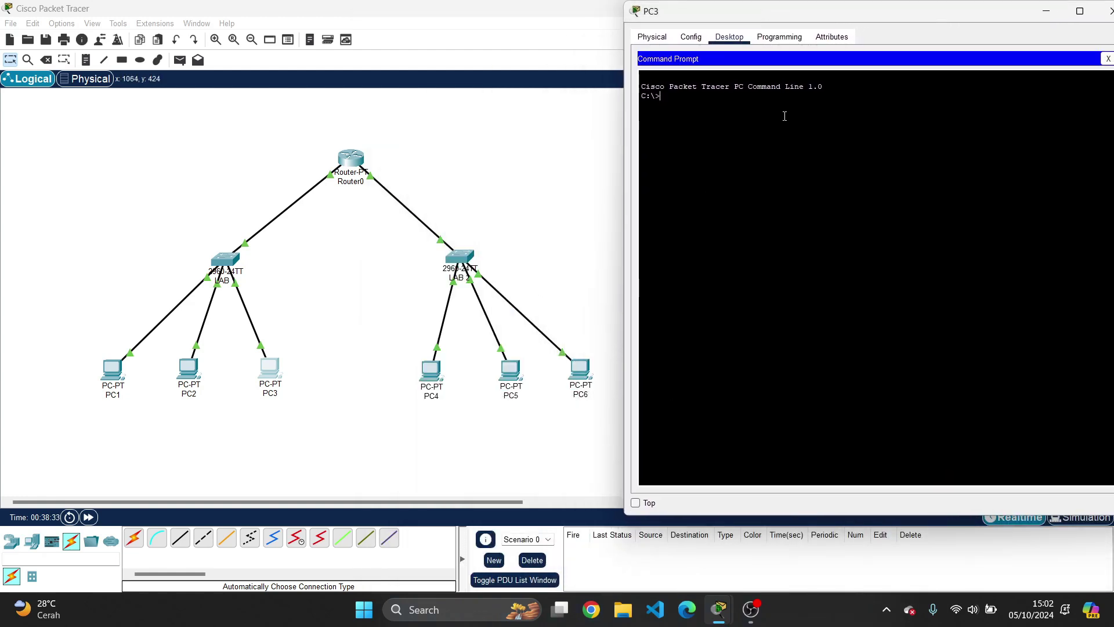
# Run tracert 192.168.1.67 from PC3 and examine the first hop's response
pyautogui.write('tracert')
pyautogui.write(' 192.168.1')
pyautogui.write('.1')
pyautogui.press('Return')
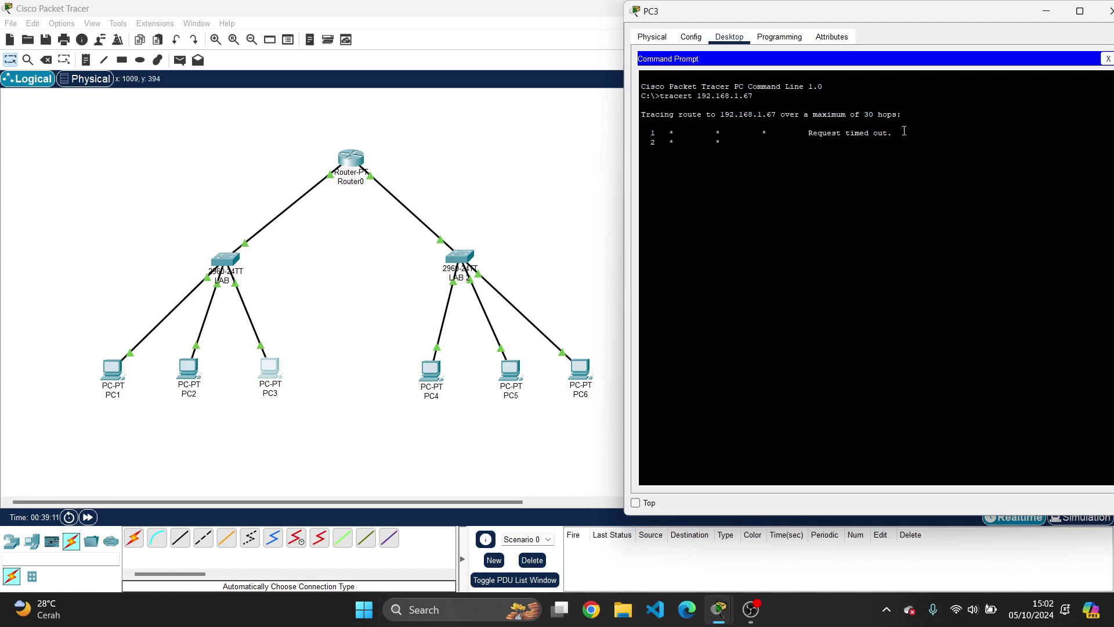
pyautogui.moveTo(903, 131); pyautogui.dragTo(806, 135)
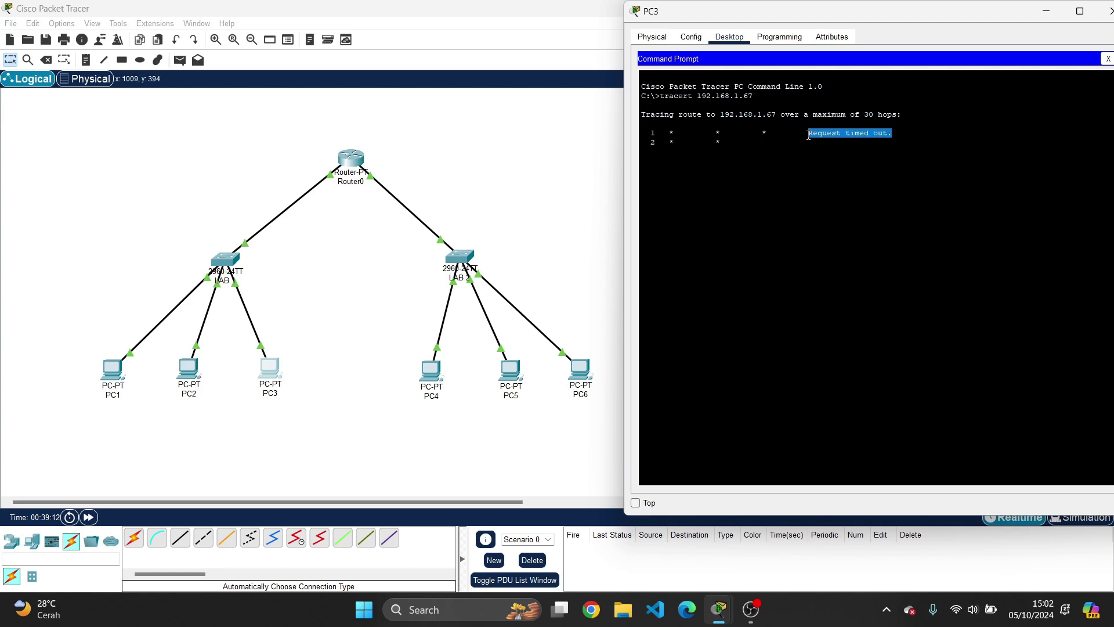
pyautogui.click(835, 150)
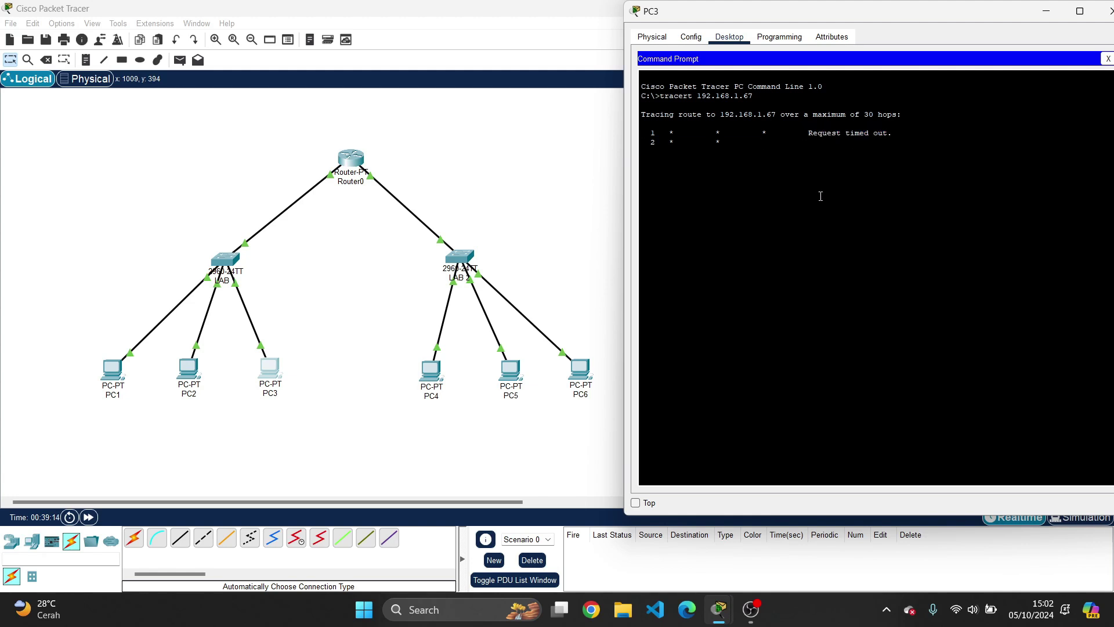